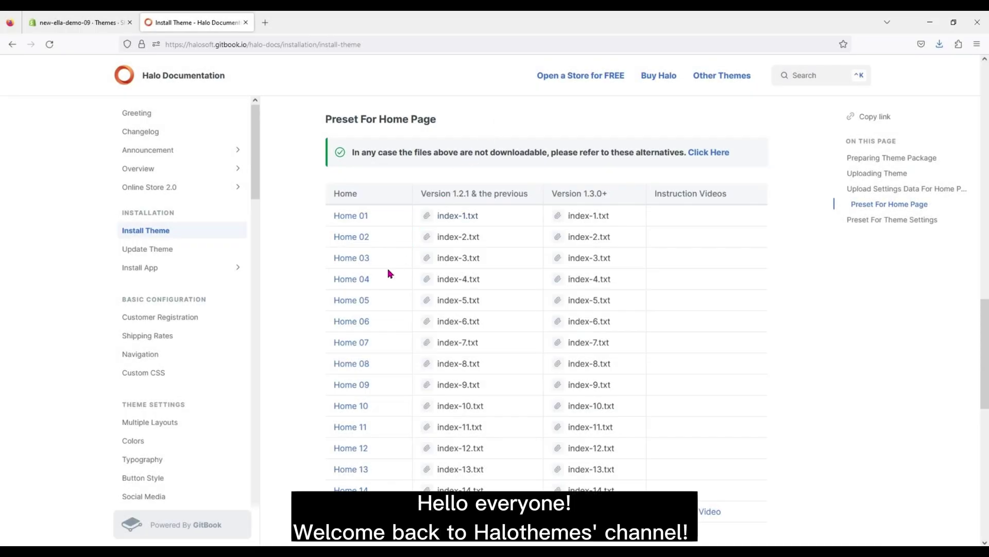
# Open the Halo Layout 05 demo storefront from the Home 05 preset link
pyautogui.click(345, 303)
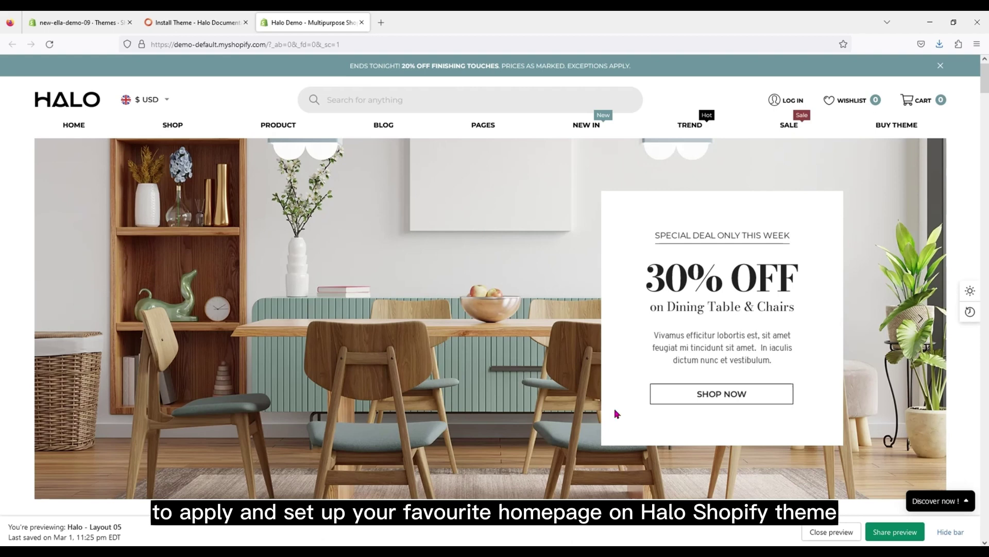
# Hide the preview bar and review Home 05 from the design-fee promo to the newsletter footer
pyautogui.click(950, 531)
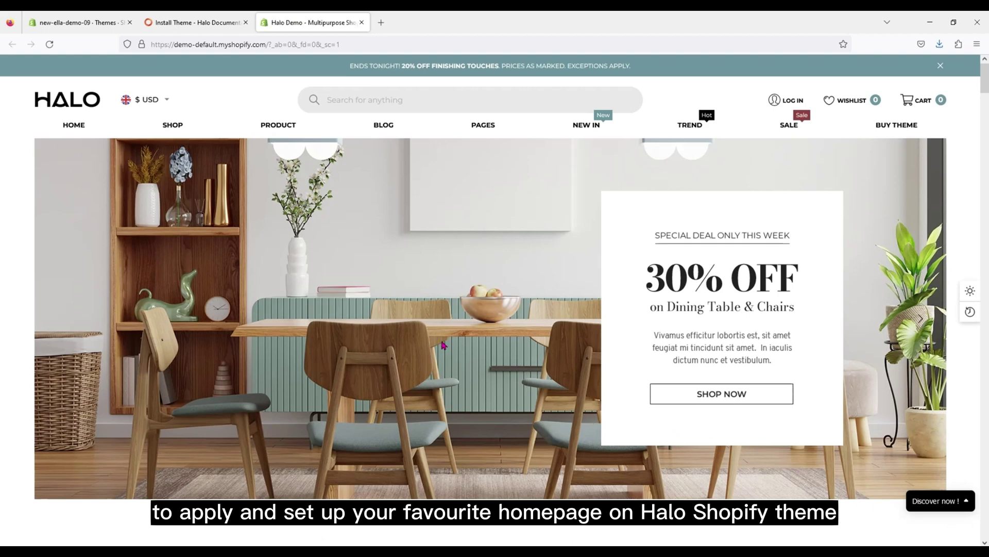
pyautogui.scroll(-10, 456, 336)
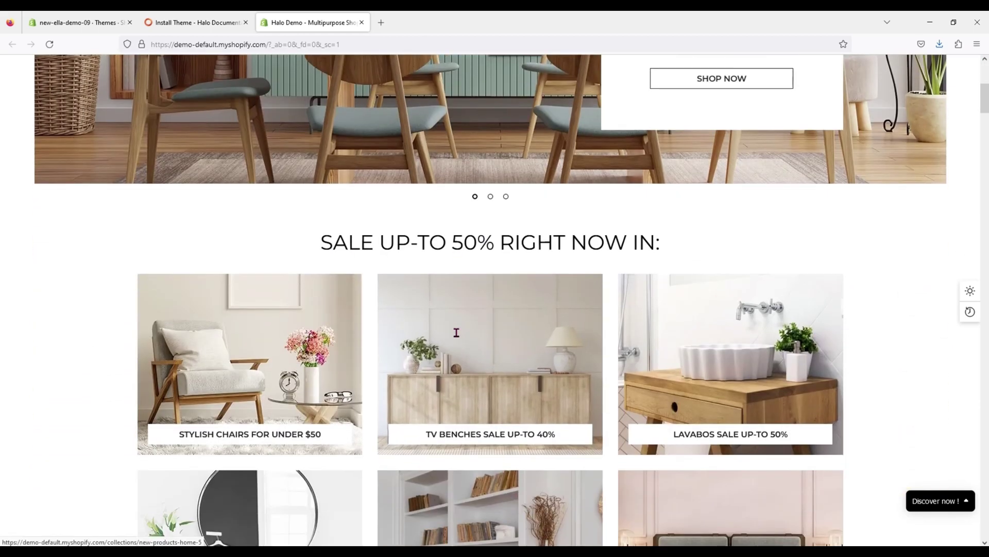
pyautogui.scroll(-8, 457, 336)
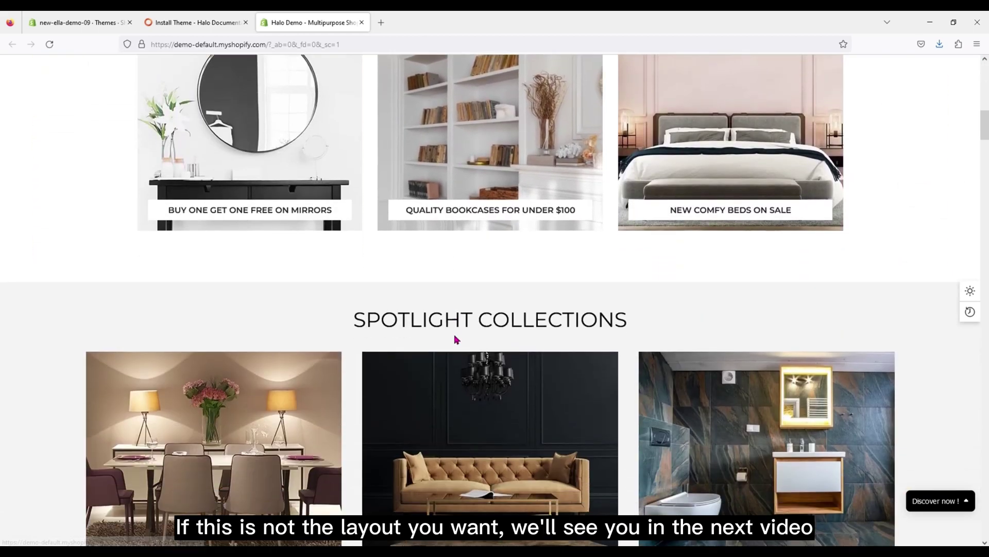
pyautogui.scroll(-10, 456, 338)
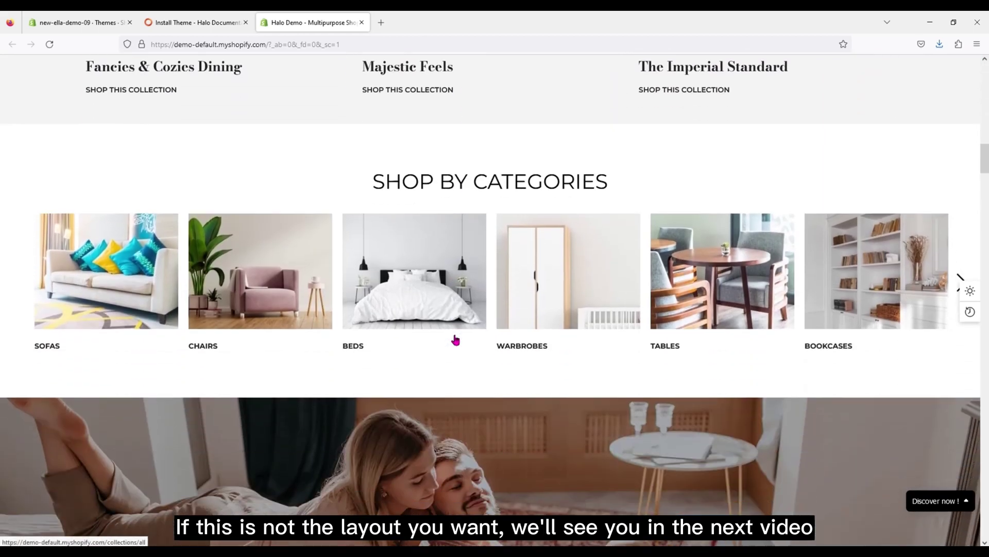
pyautogui.scroll(-2, 456, 339)
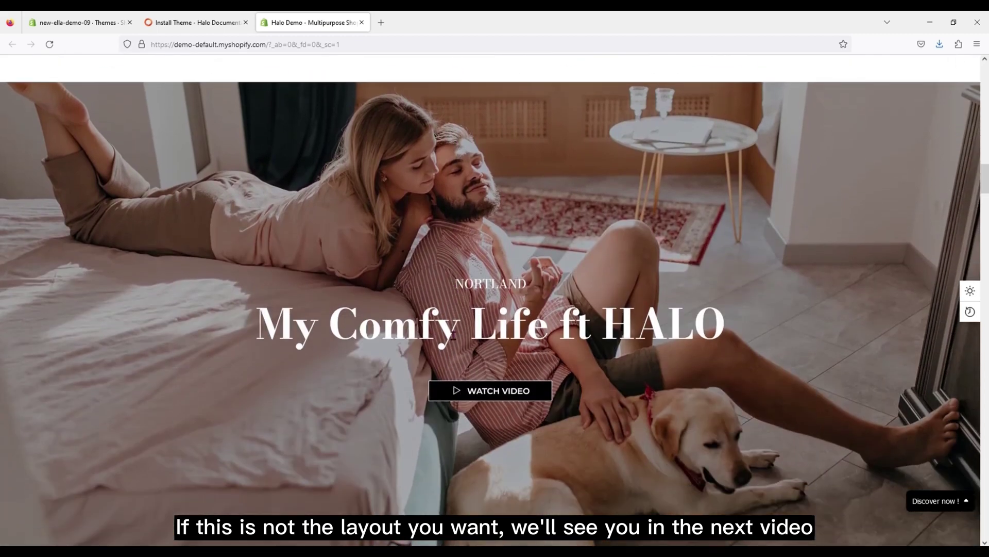
pyautogui.scroll(-10, 454, 337)
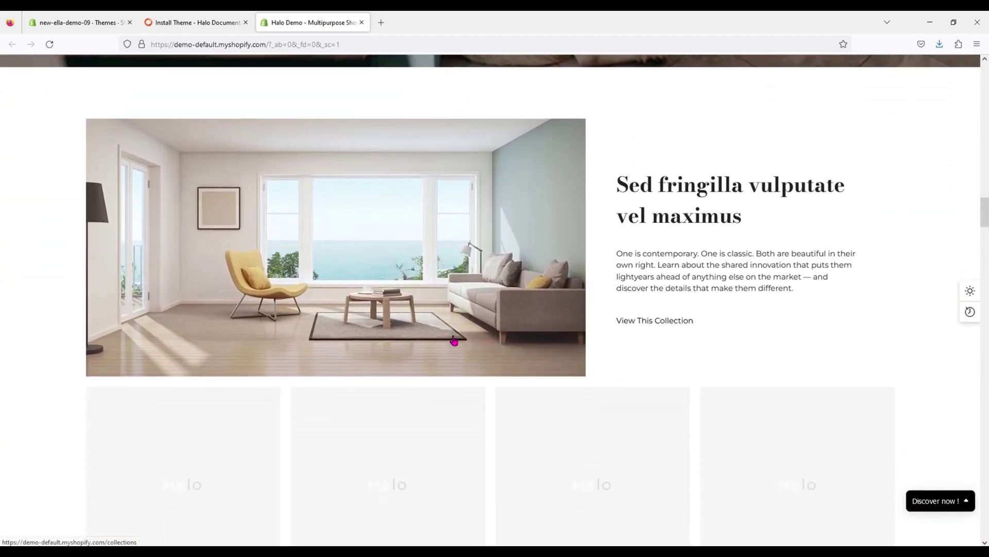
pyautogui.scroll(-10, 453, 337)
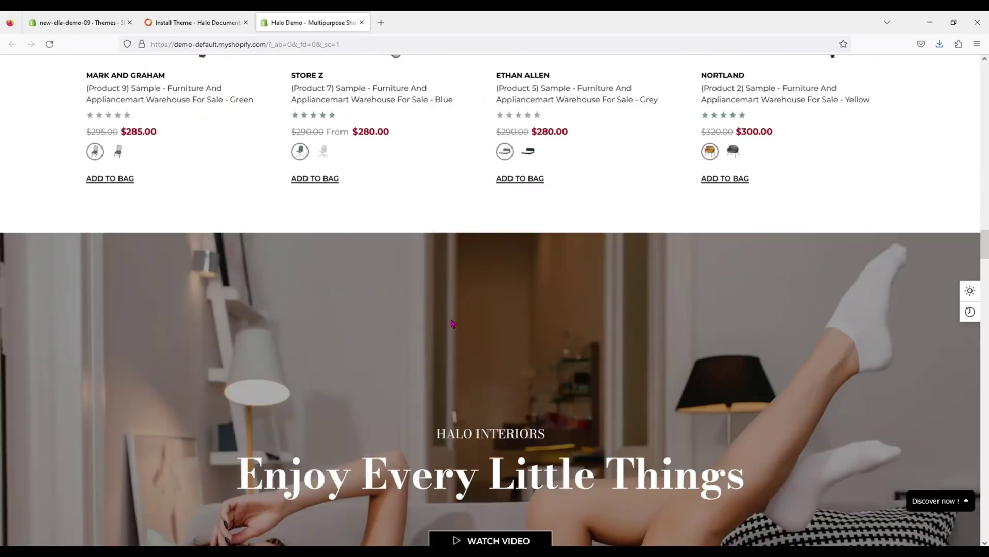
pyautogui.scroll(-4, 452, 323)
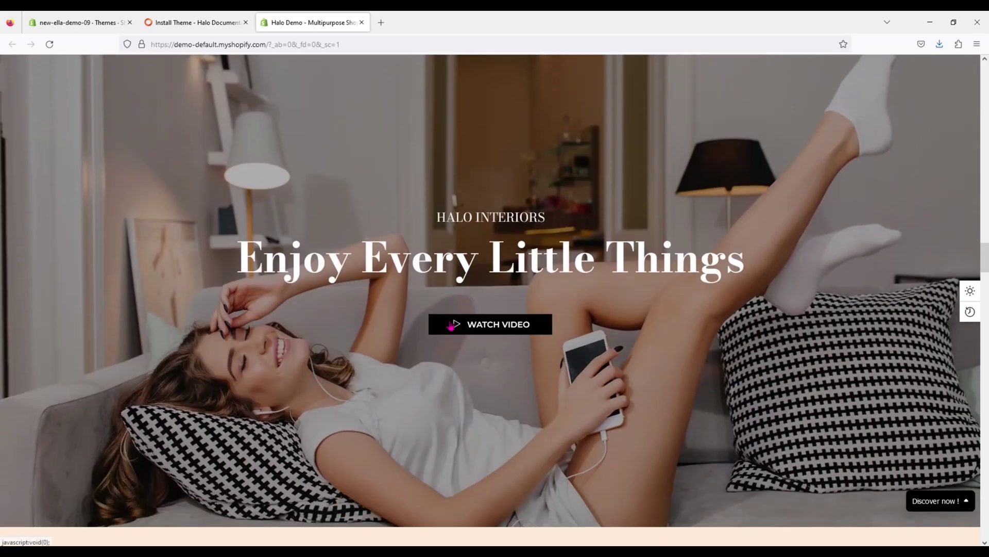
pyautogui.scroll(-12, 452, 325)
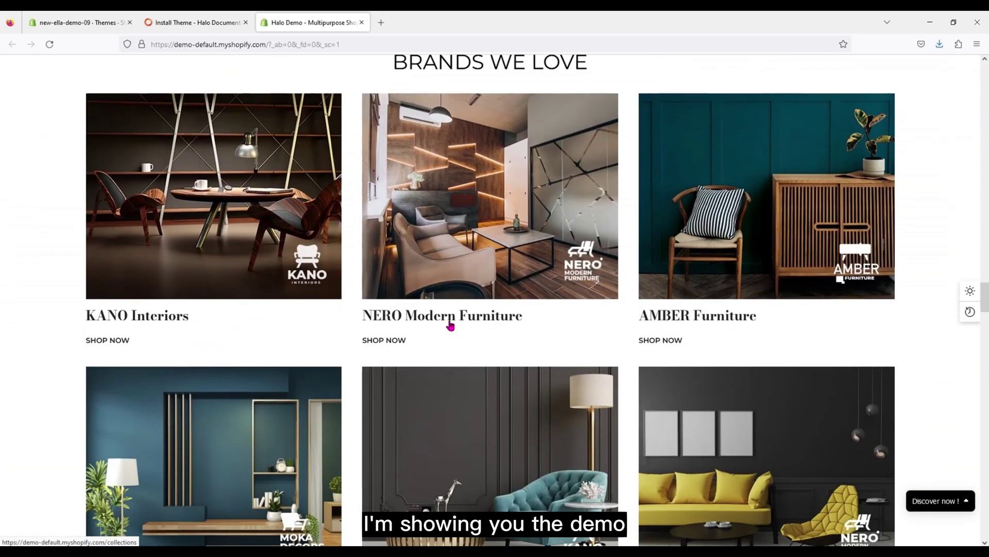
pyautogui.scroll(-12, 450, 324)
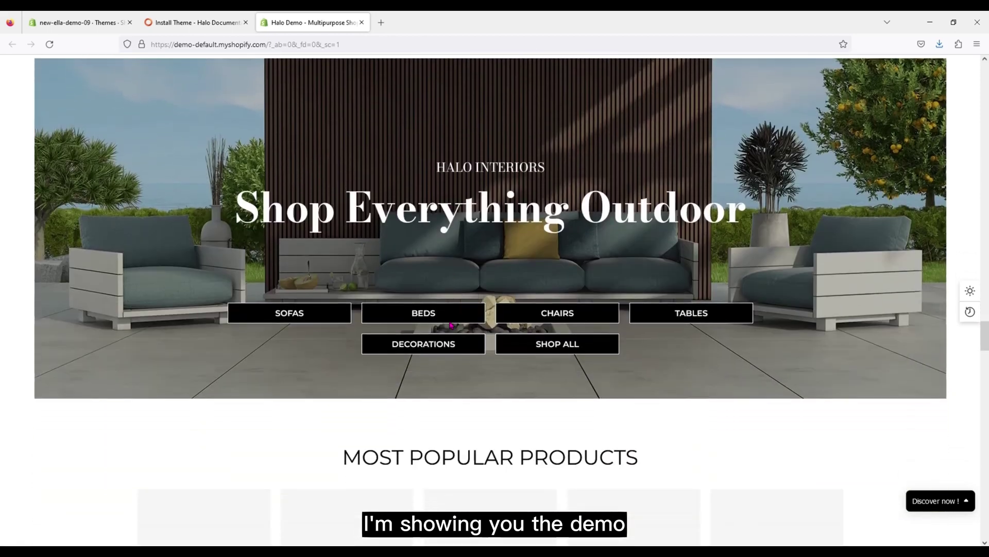
pyautogui.scroll(-7, 452, 324)
pyautogui.scroll(-10, 450, 322)
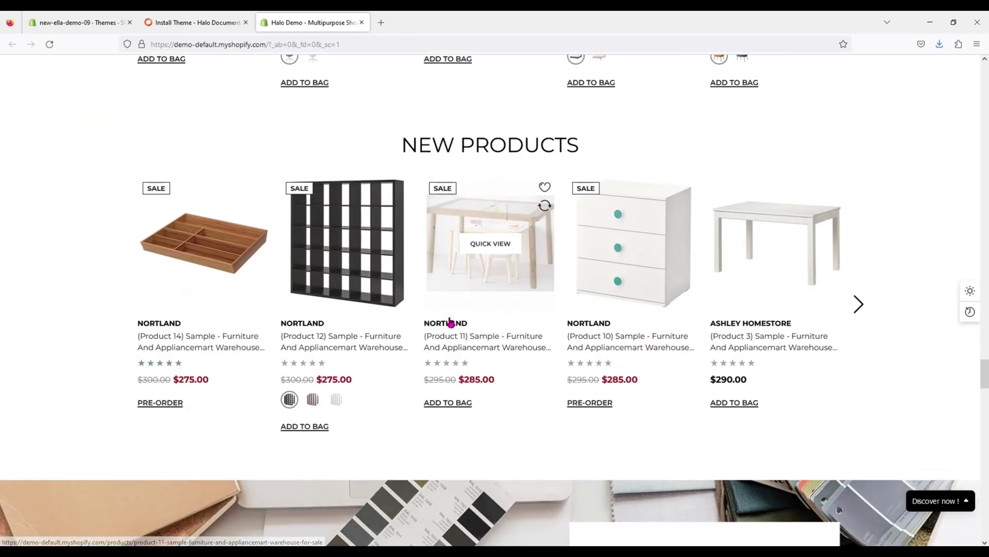
pyautogui.scroll(-2, 449, 322)
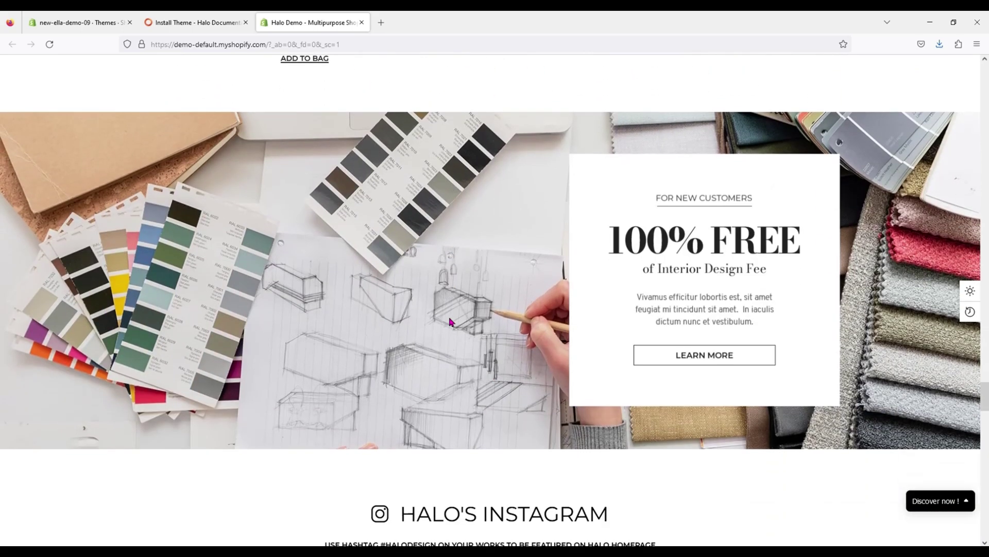
pyautogui.scroll(-6, 449, 322)
pyautogui.scroll(-5, 450, 322)
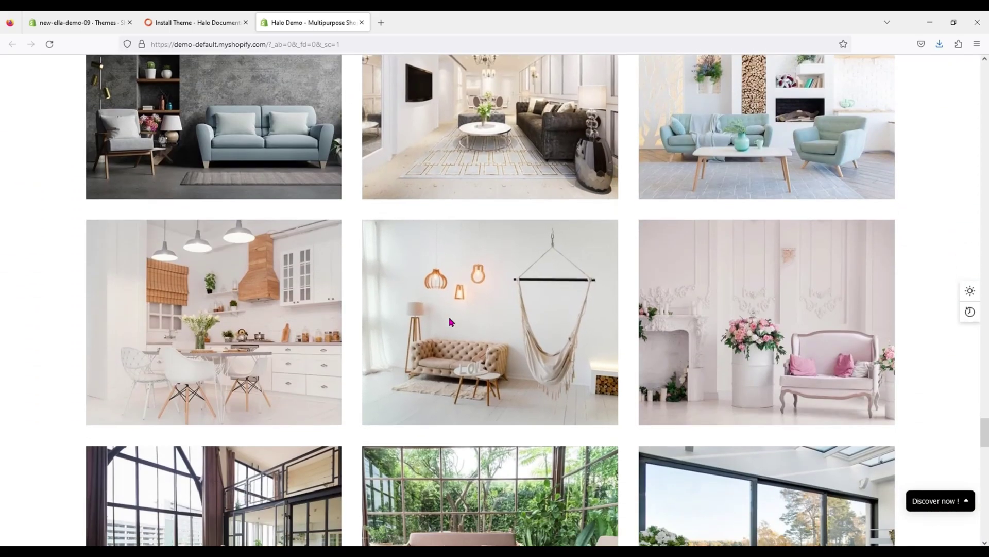
pyautogui.scroll(-6, 450, 322)
pyautogui.scroll(-8, 449, 321)
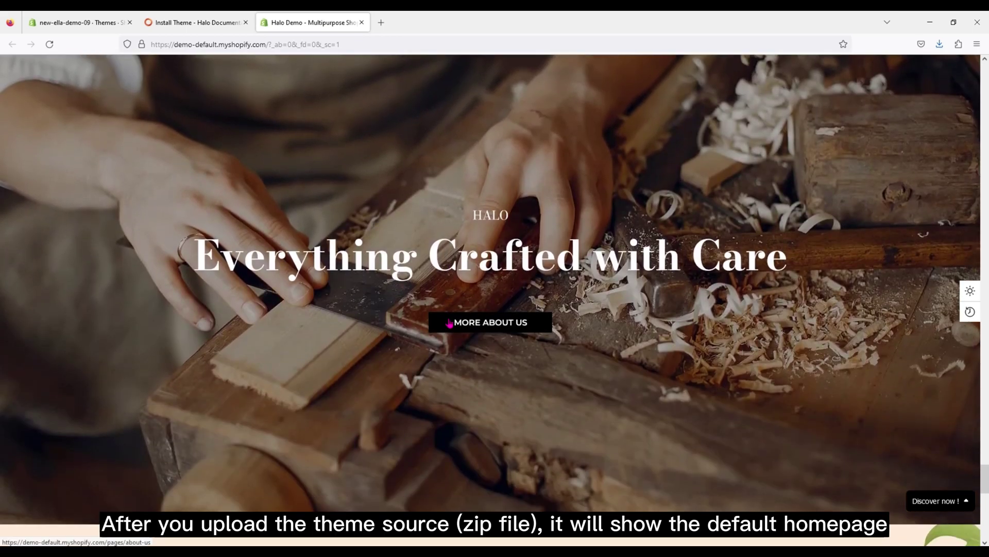
pyautogui.scroll(-8, 449, 320)
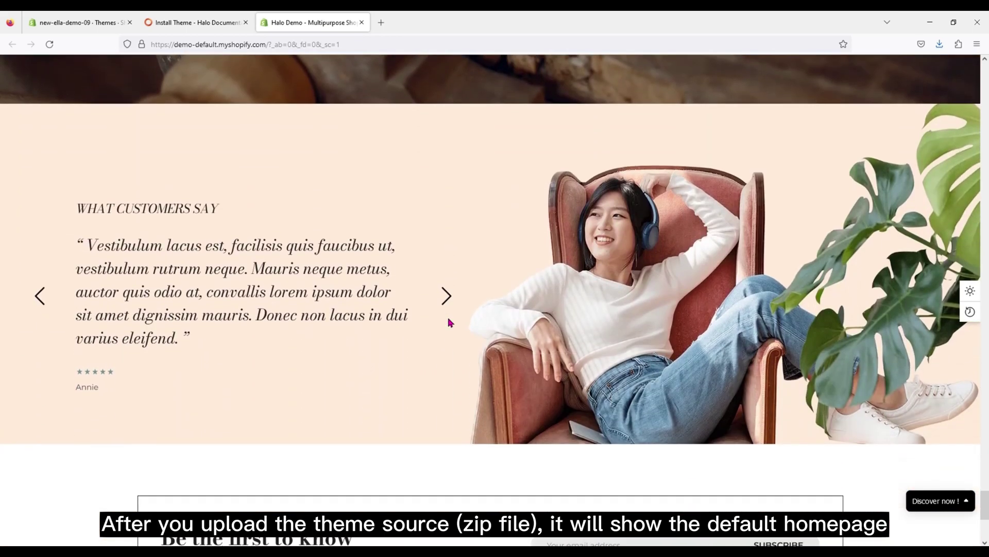
pyautogui.scroll(-5, 449, 323)
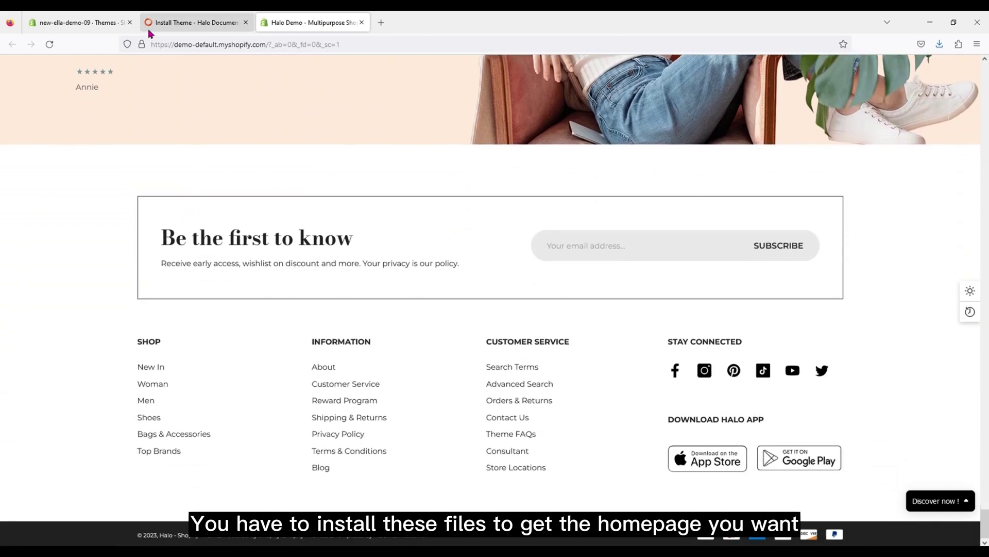
# Open the Halo-1-4-0-sections-ready theme's code editor in a new tab
pyautogui.click(111, 22)
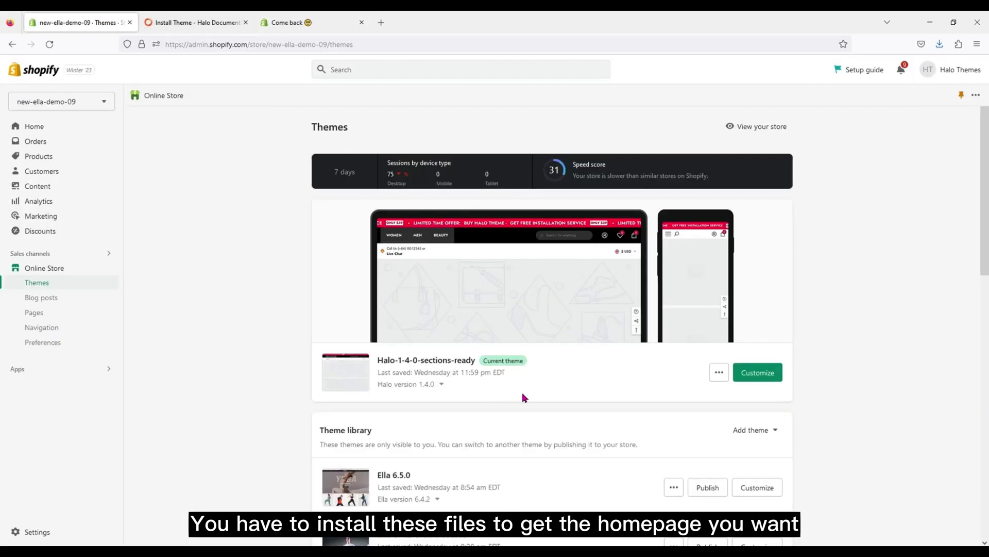
pyautogui.moveTo(377, 360); pyautogui.dragTo(463, 365)
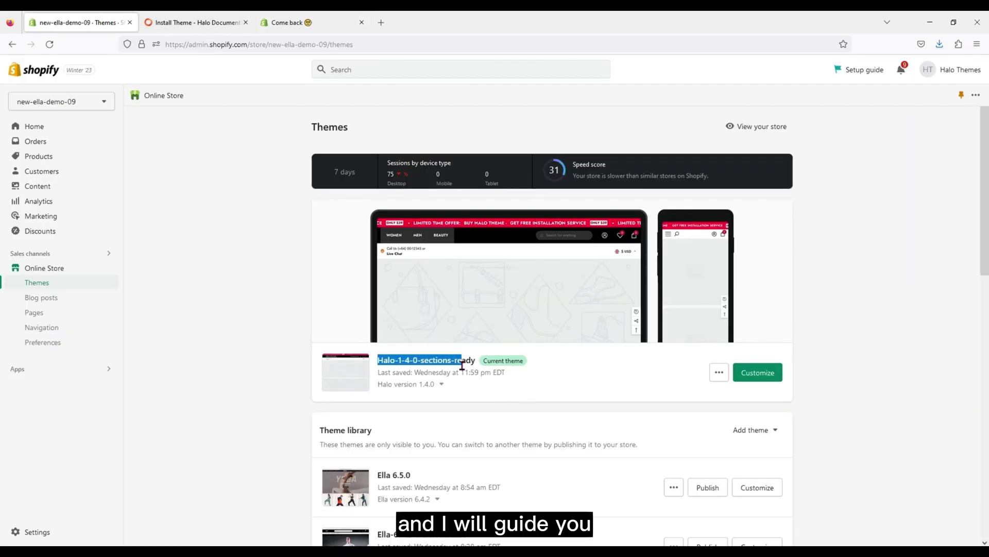
pyautogui.click(558, 380)
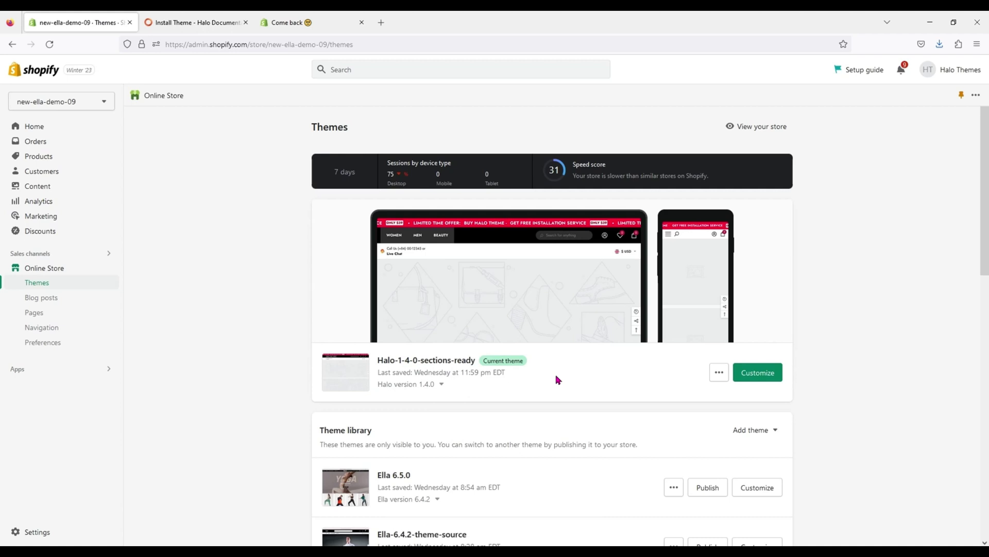
pyautogui.click(717, 376)
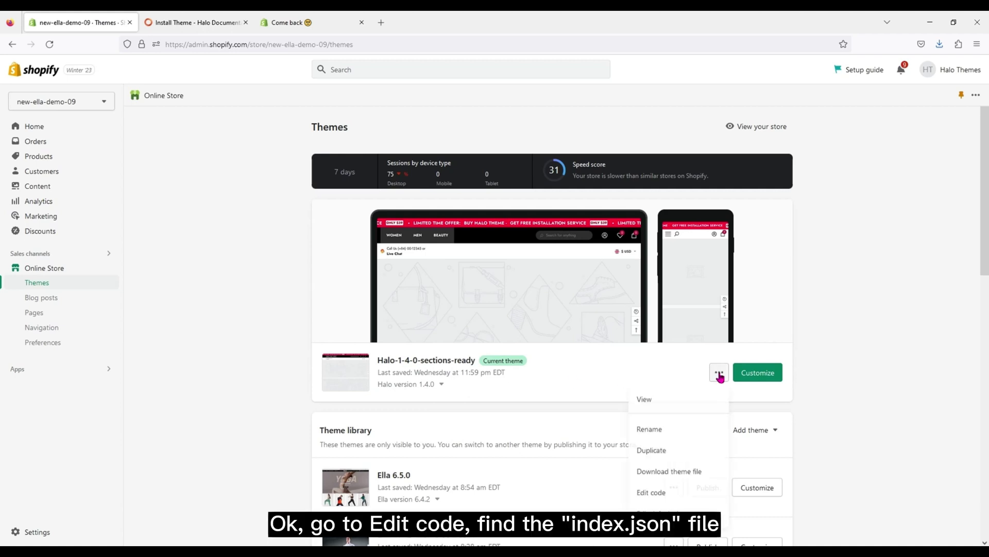
pyautogui.middleClick(664, 495)
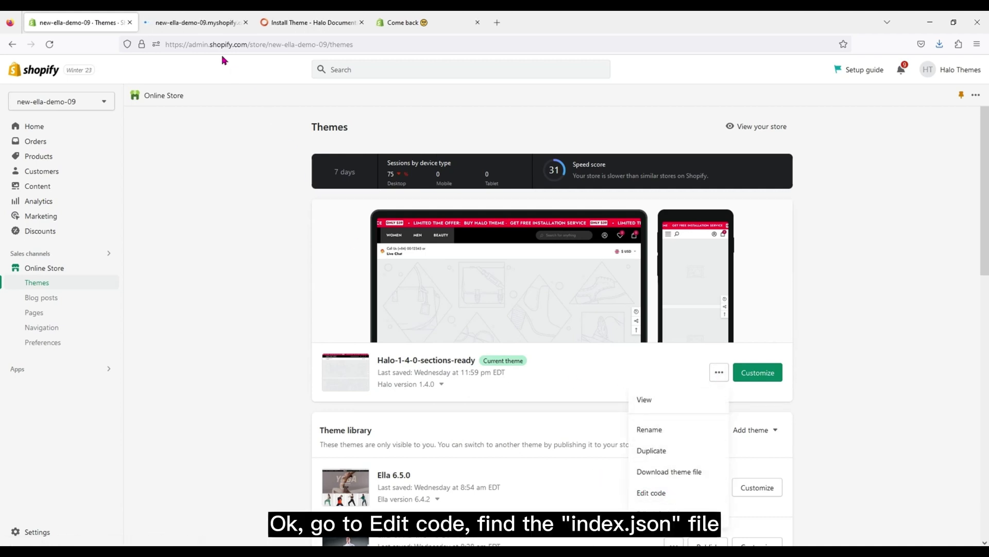
pyautogui.click(203, 24)
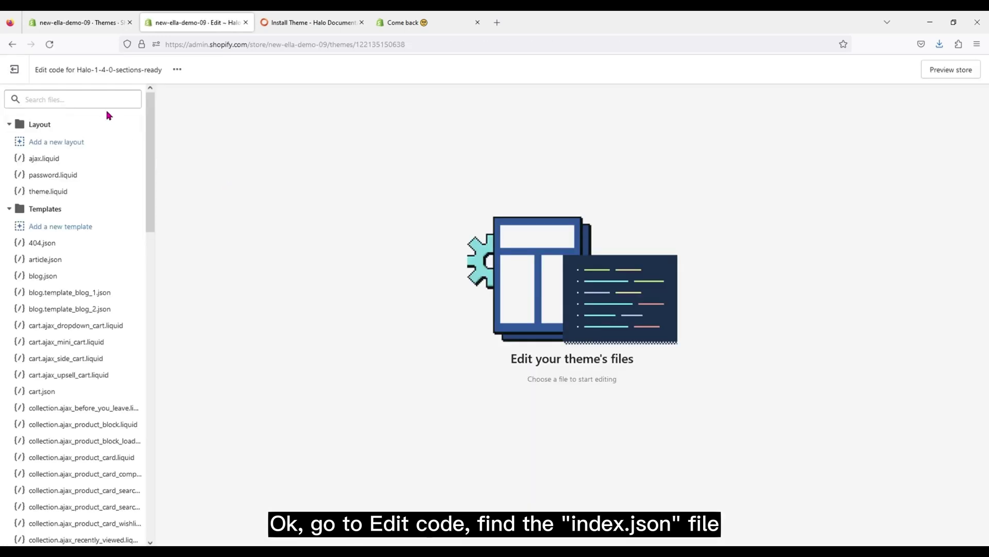
# Search the theme files for 'index' and open templates/index.json
pyautogui.click(101, 99)
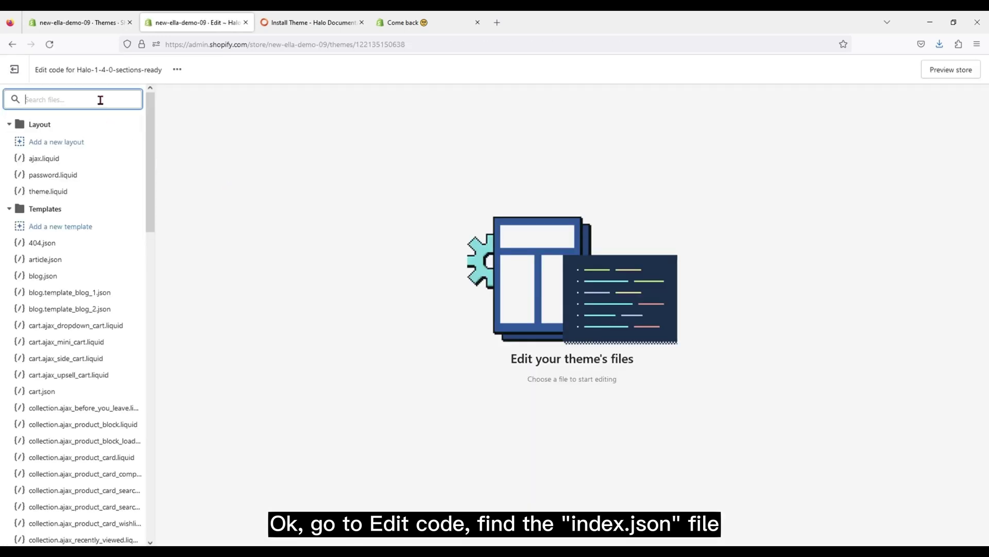
pyautogui.write('indexx')
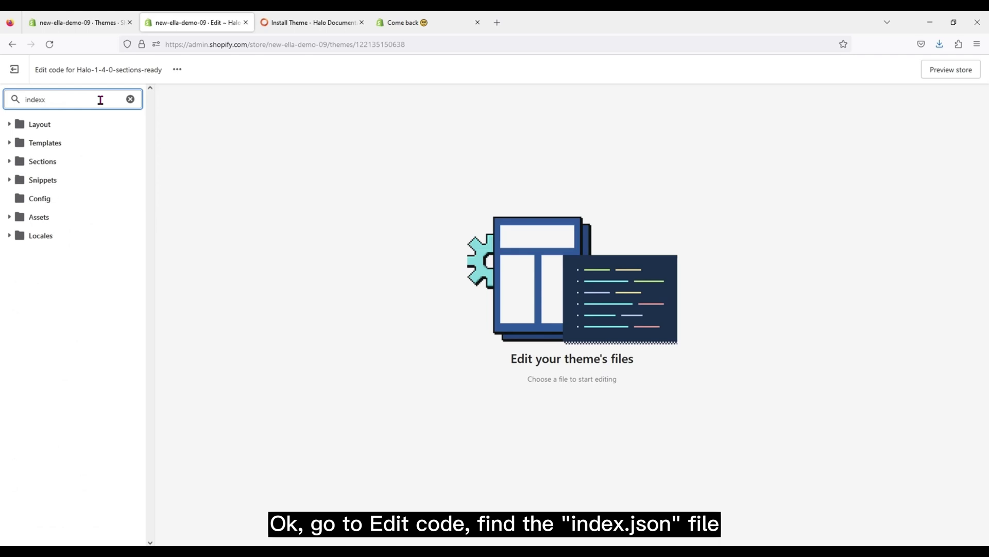
pyautogui.press('BackSpace')
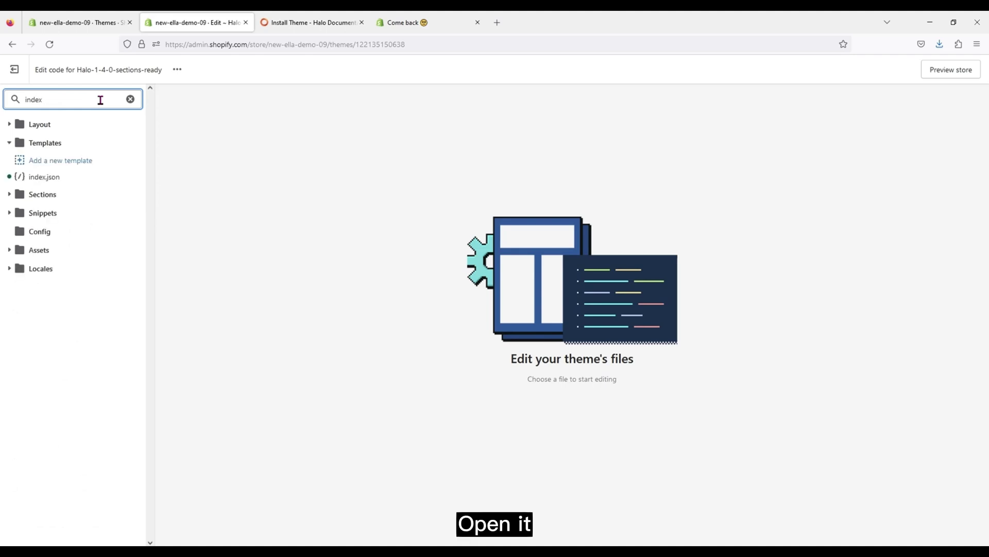
pyautogui.click(55, 178)
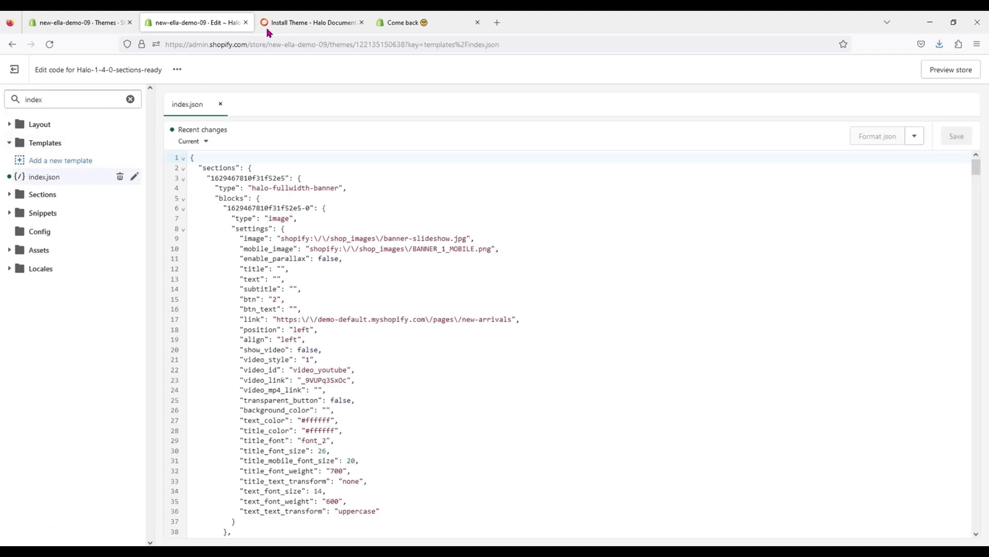
# Copy the entire JSON of the Home 05 preset file index-5.txt from the docs
pyautogui.click(298, 20)
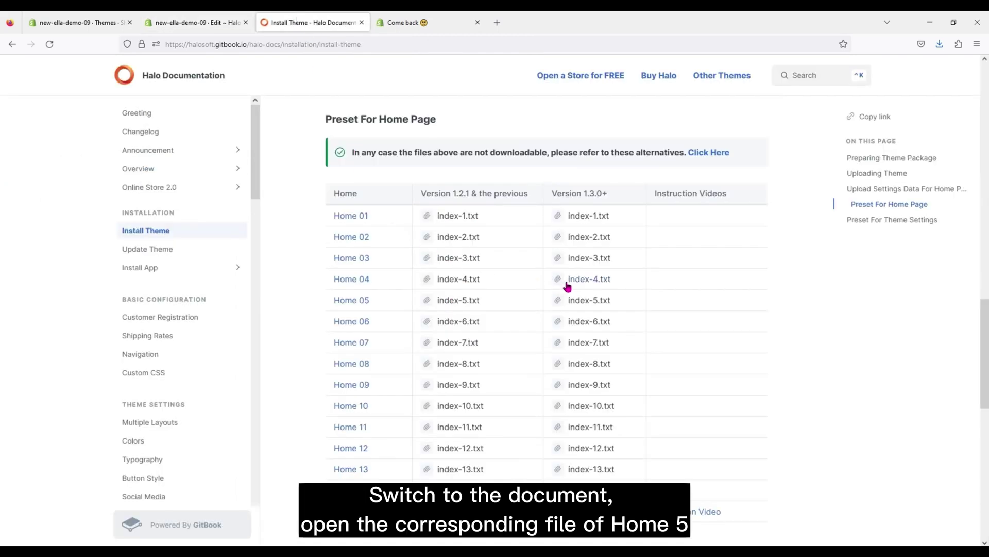
pyautogui.click(602, 304)
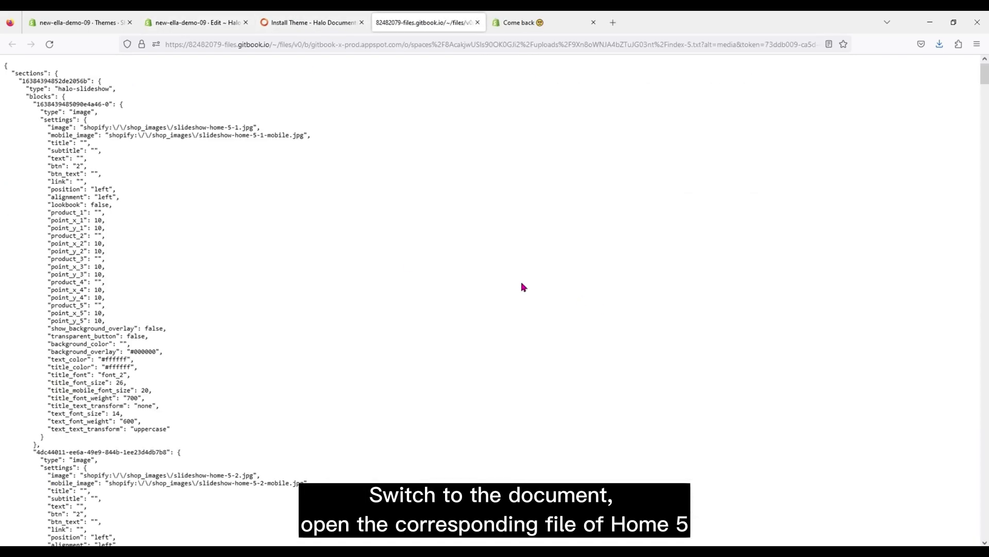
pyautogui.hotkey('ctrl', 'a')
pyautogui.rightClick(73, 257)
pyautogui.click(93, 269)
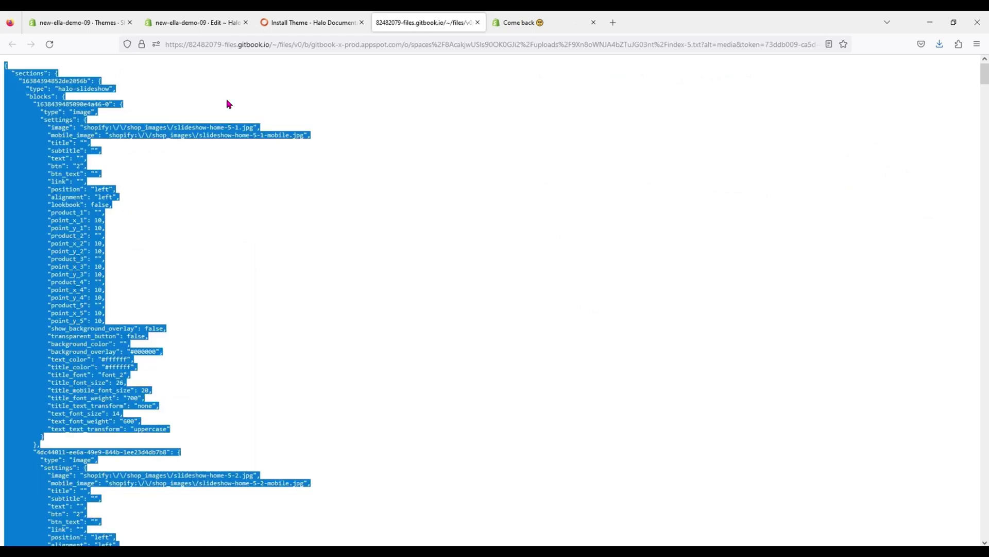
# Replace all of index.json's code with the Home 05 preset JSON and save it
pyautogui.click(222, 23)
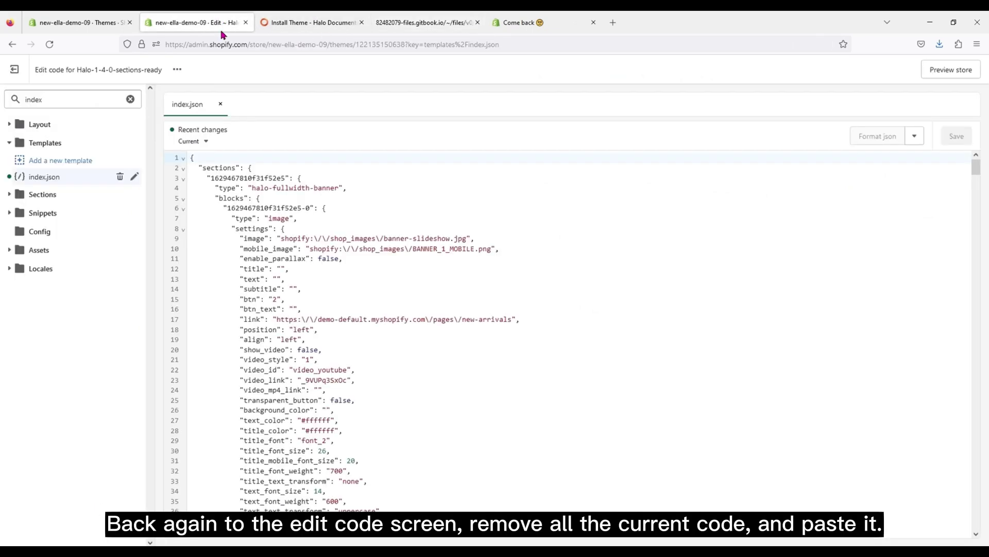
pyautogui.click(282, 280)
pyautogui.hotkey('ctrl', 'a')
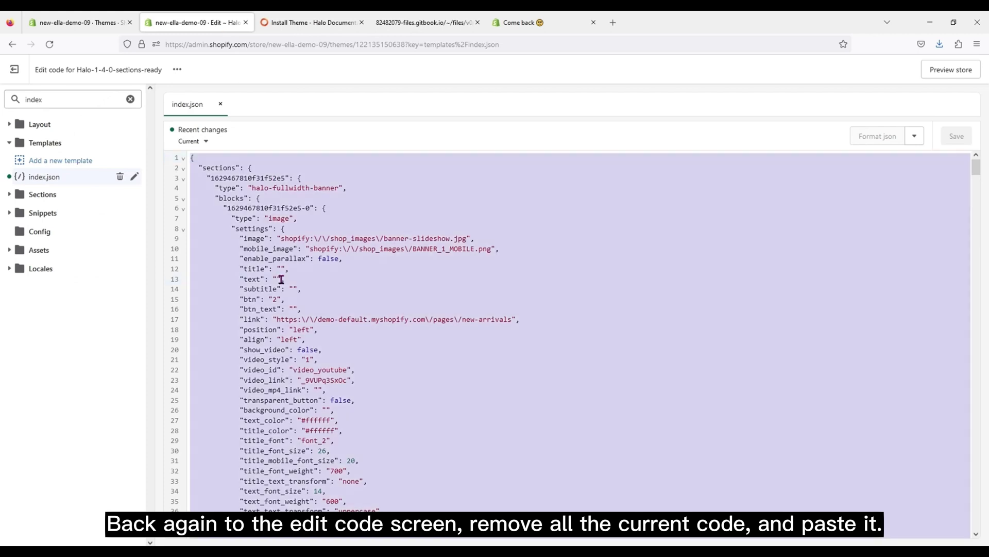
pyautogui.press('BackSpace')
pyautogui.rightClick(225, 162)
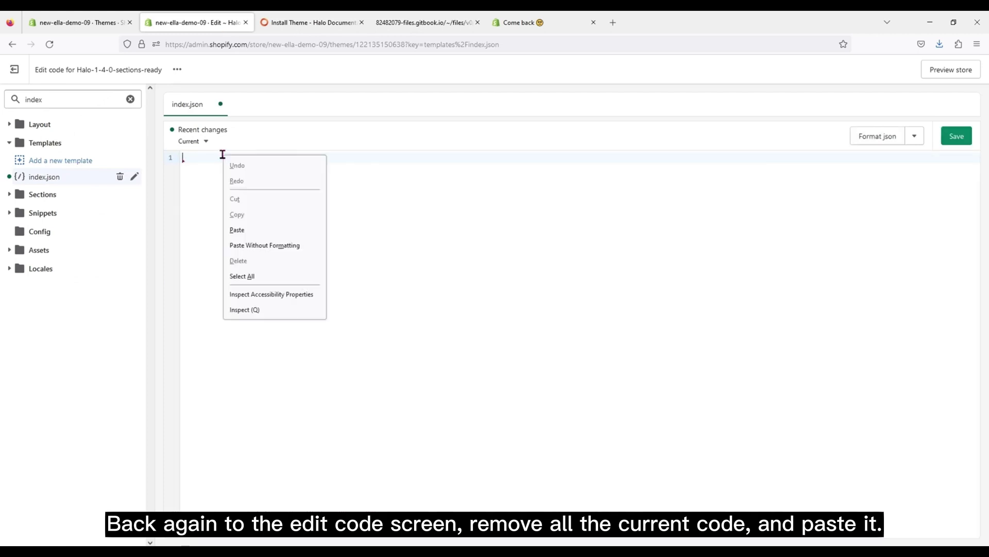
pyautogui.click(248, 230)
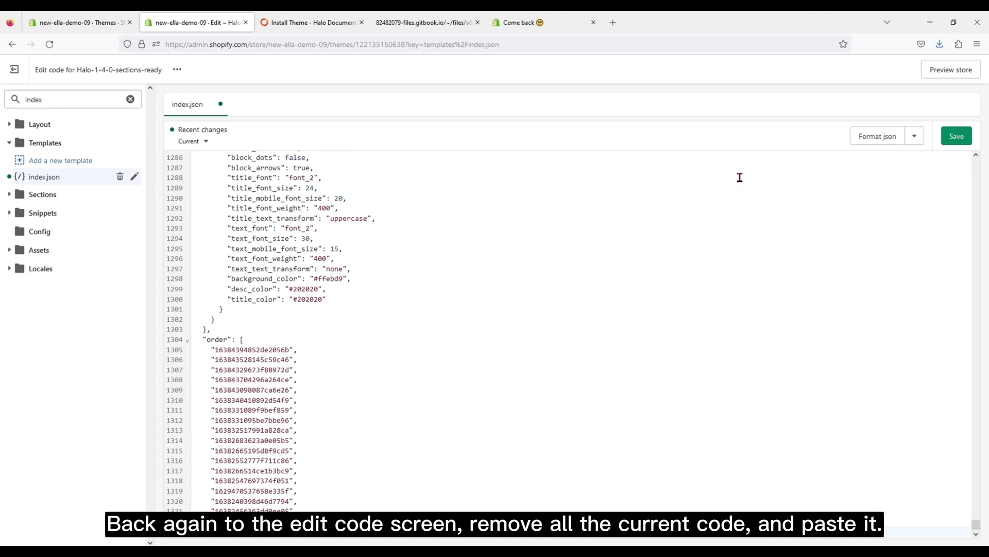
pyautogui.click(956, 136)
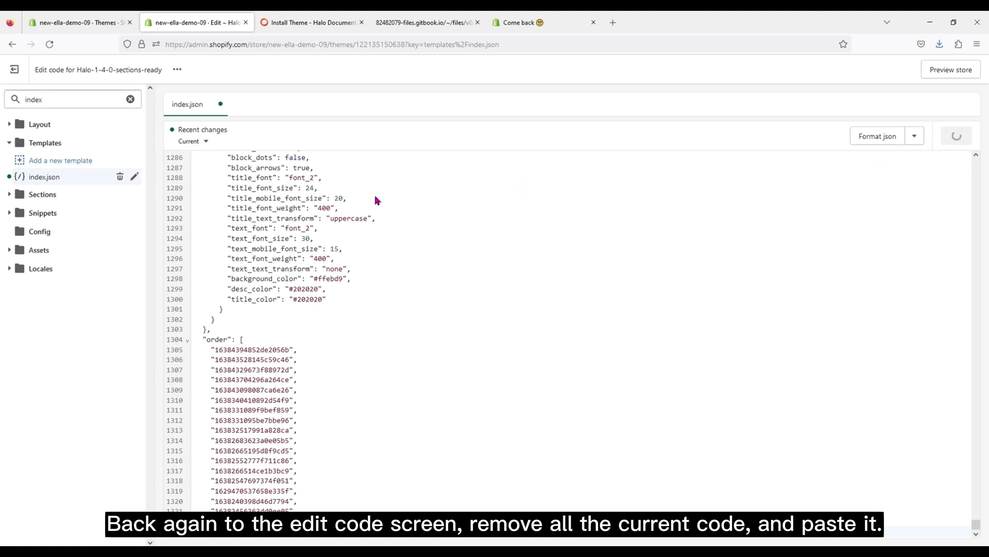
pyautogui.click(102, 97)
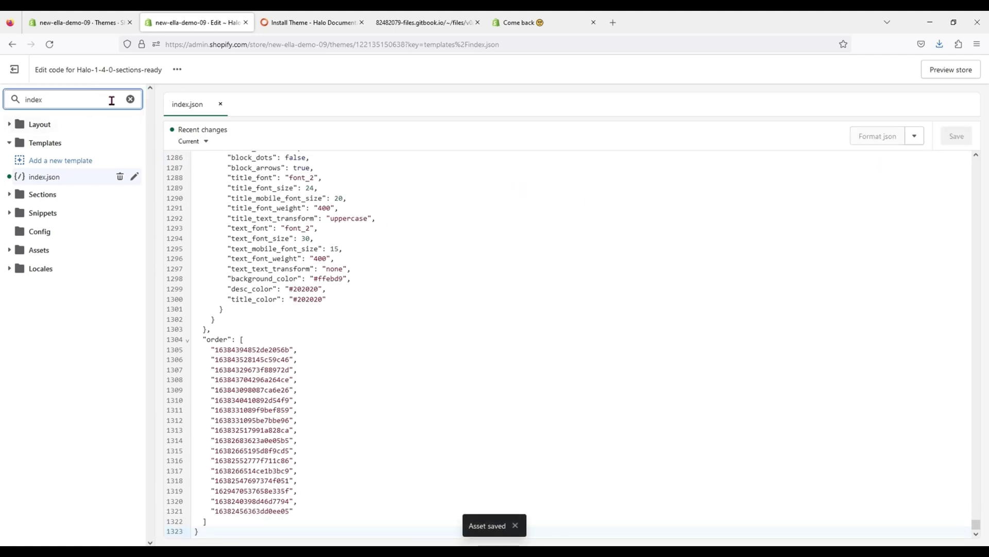
# Search the theme files for 'settin' and open settings_data.json
pyautogui.click(130, 99)
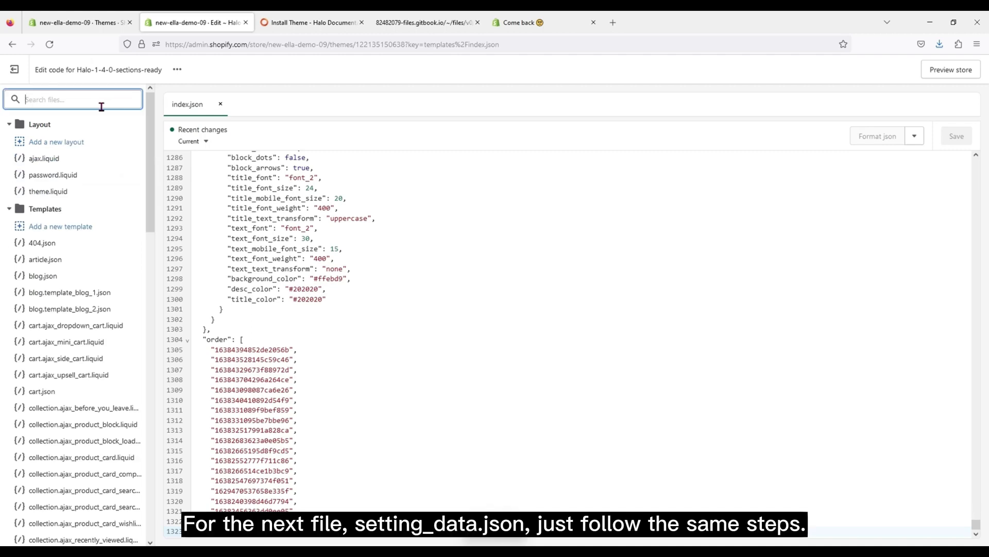
pyautogui.write('setting')
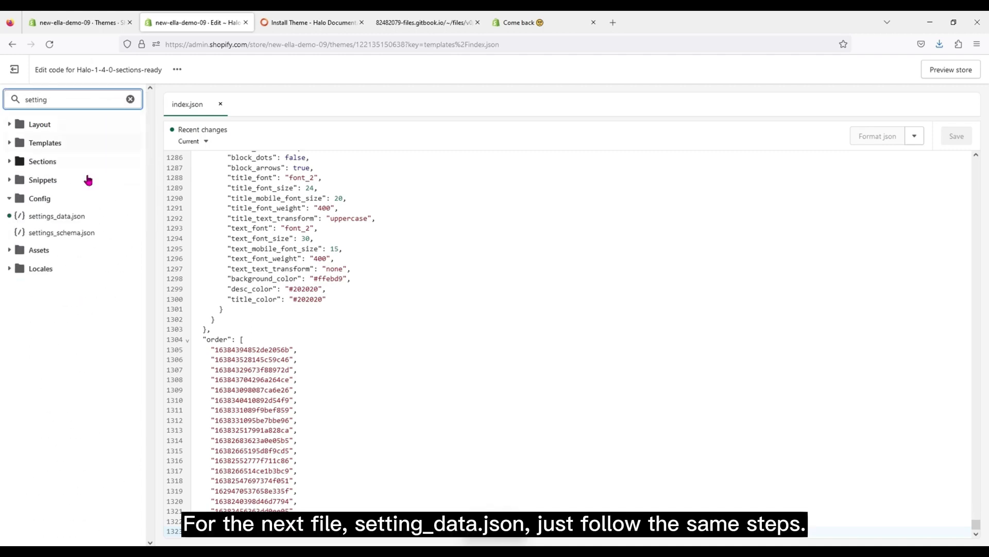
pyautogui.click(79, 217)
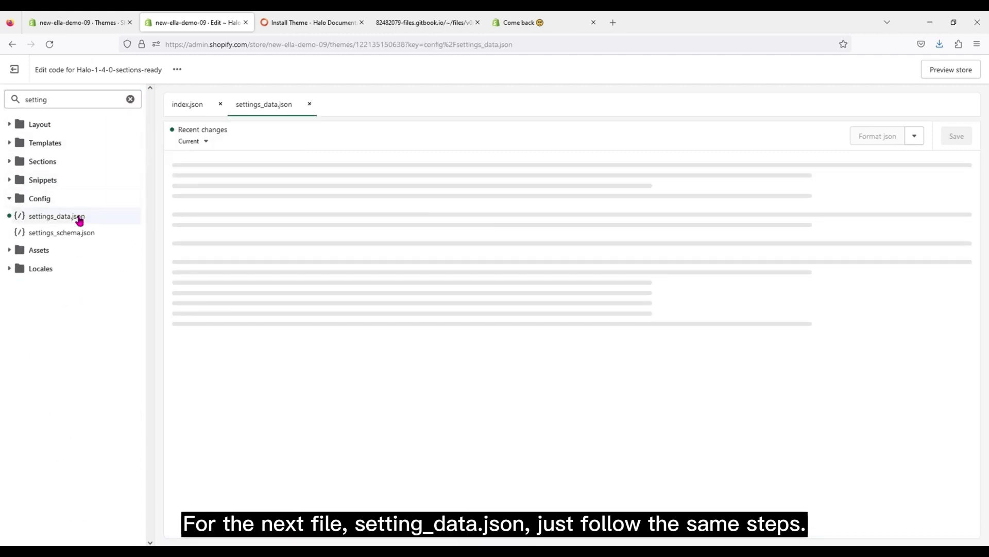
# Copy the full settings-data-5.txt preset for Home 05 from the Halo docs
pyautogui.click(287, 23)
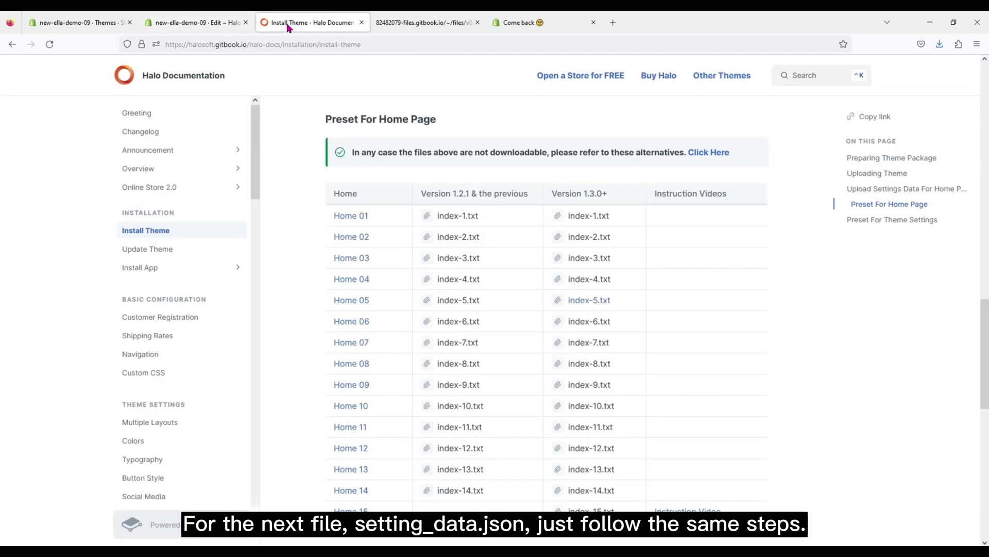
pyautogui.scroll(-10, 338, 225)
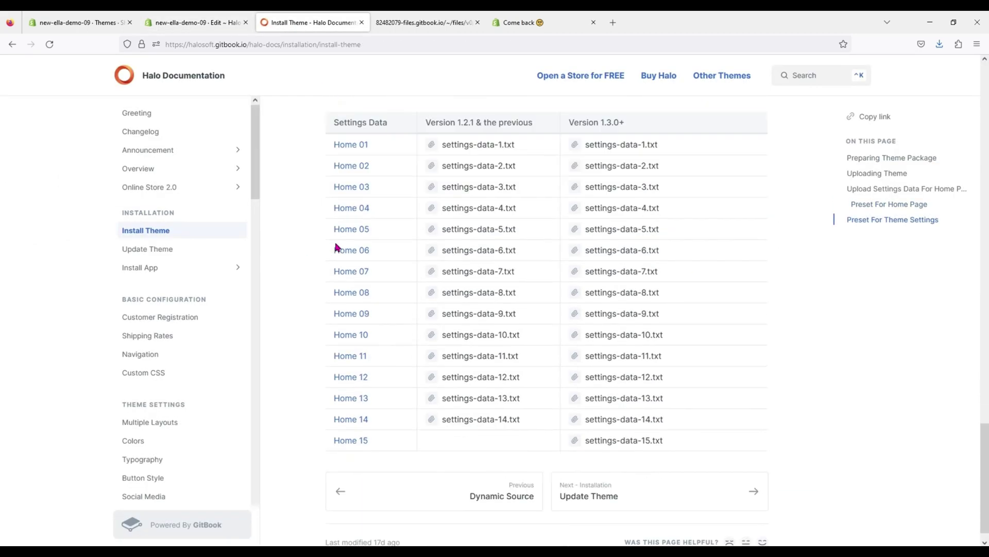
pyautogui.click(616, 232)
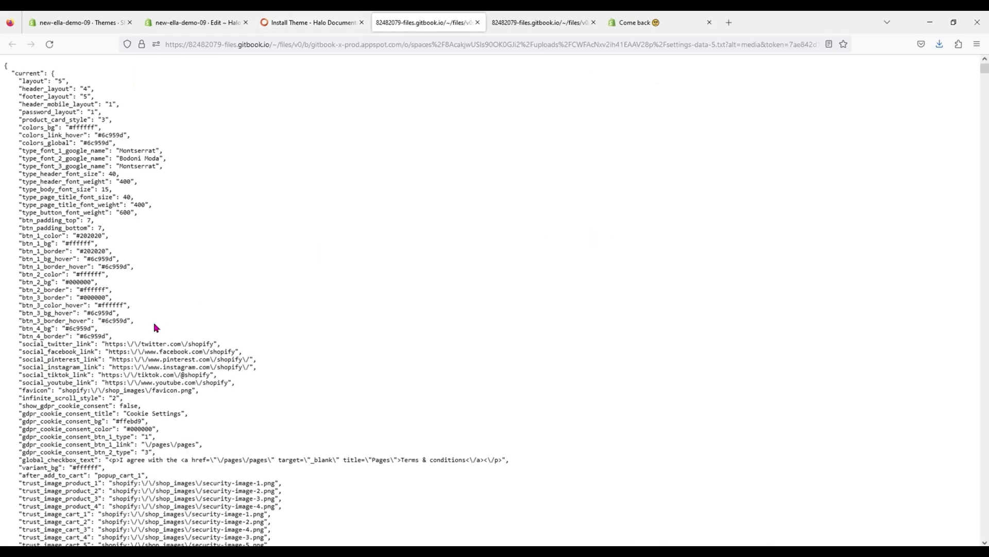
pyautogui.hotkey('ctrl', 'a')
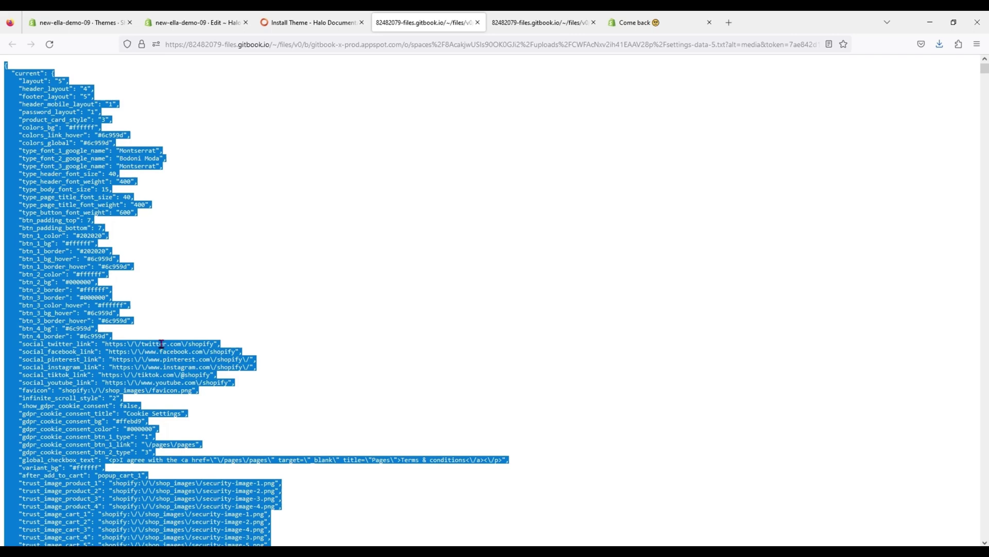
pyautogui.rightClick(145, 355)
pyautogui.click(174, 370)
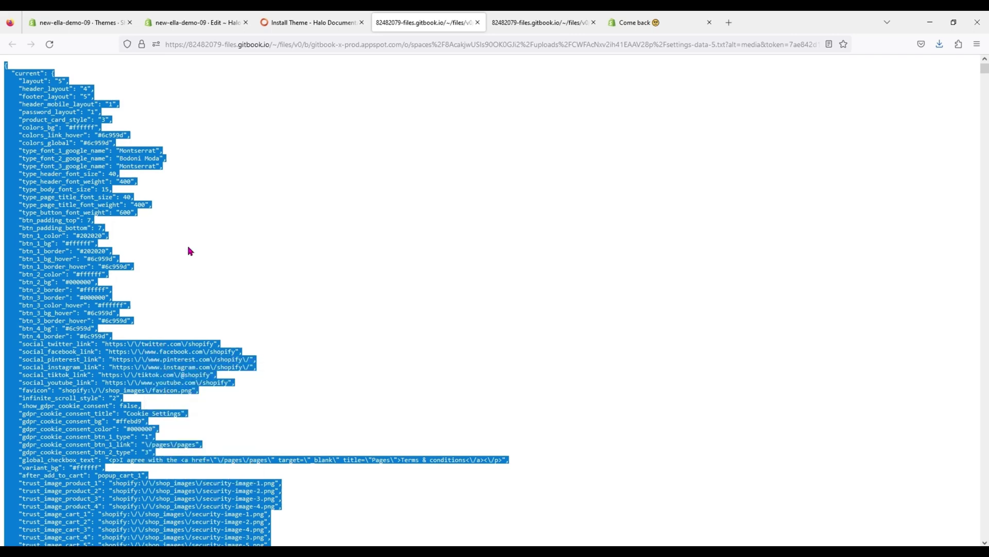
# Paste the preset over settings_data.json's existing code and save the file
pyautogui.click(204, 23)
pyautogui.hotkey('ctrl', 'a')
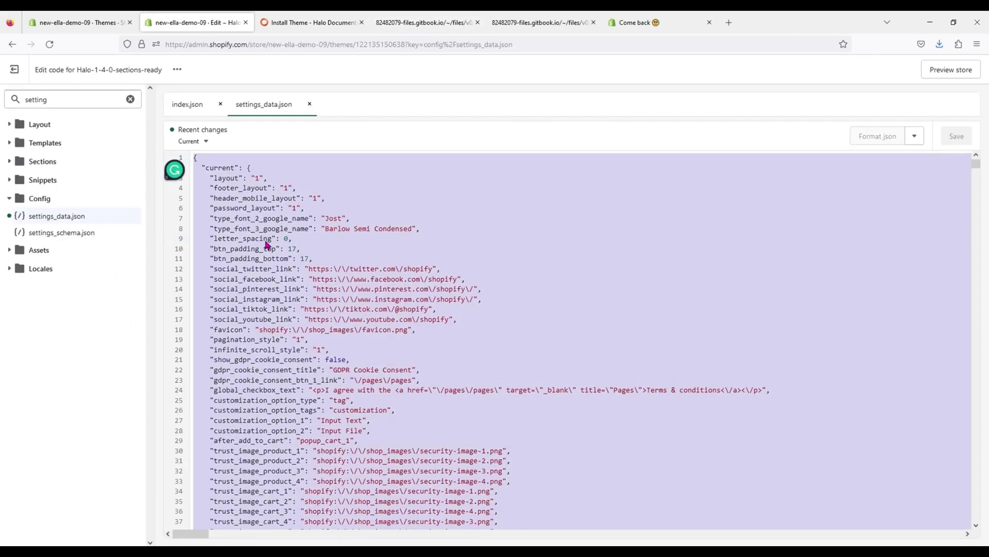
pyautogui.rightClick(265, 240)
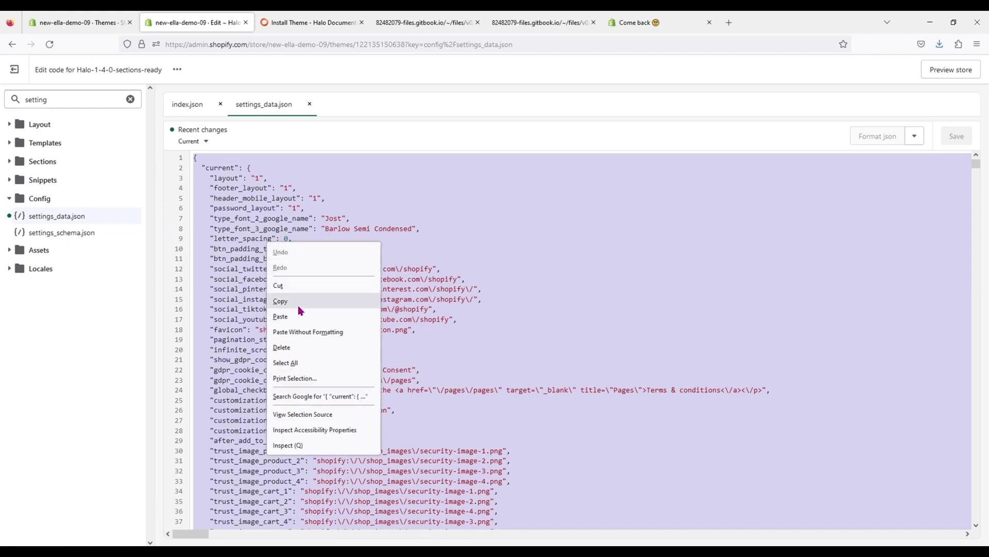
pyautogui.click(301, 316)
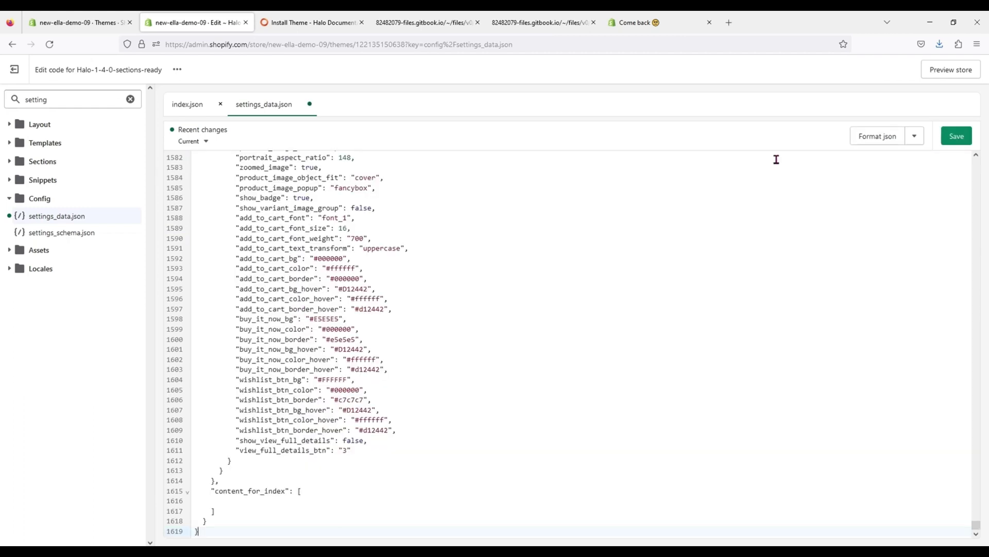
pyautogui.click(948, 141)
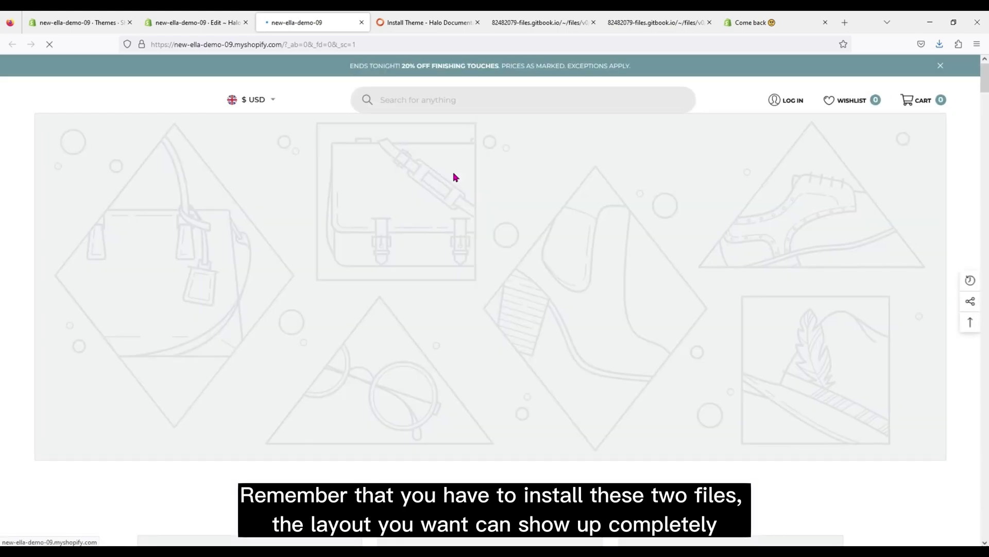
# Check the store preview, then open the Halo-1-4-0-sections-ready theme in the customizer
pyautogui.scroll(-10, 339, 276)
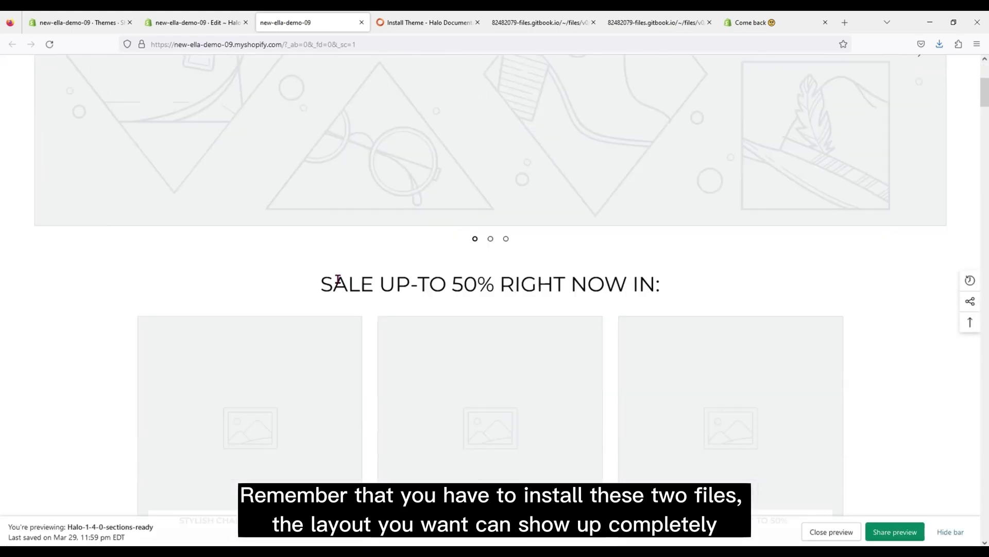
pyautogui.scroll(6, 338, 286)
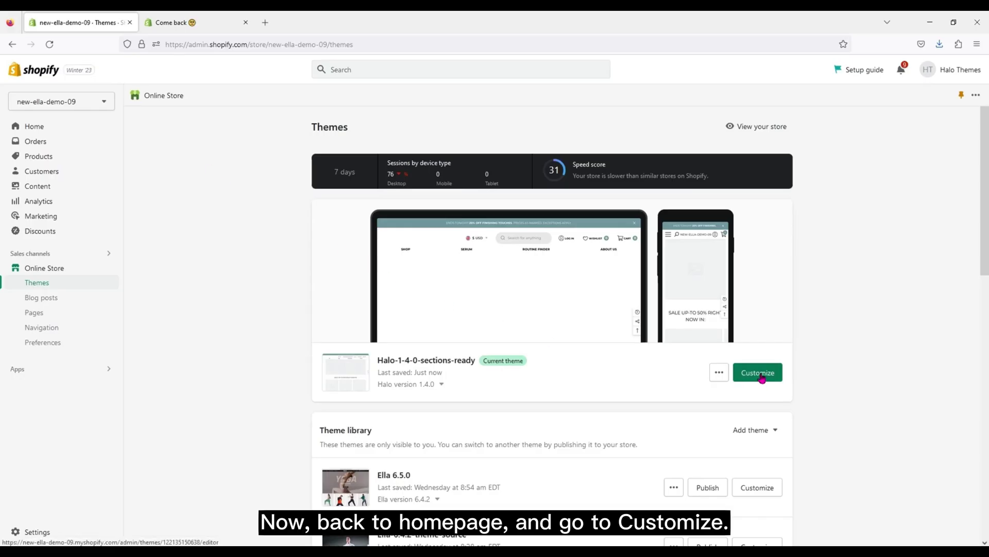
pyautogui.click(761, 375)
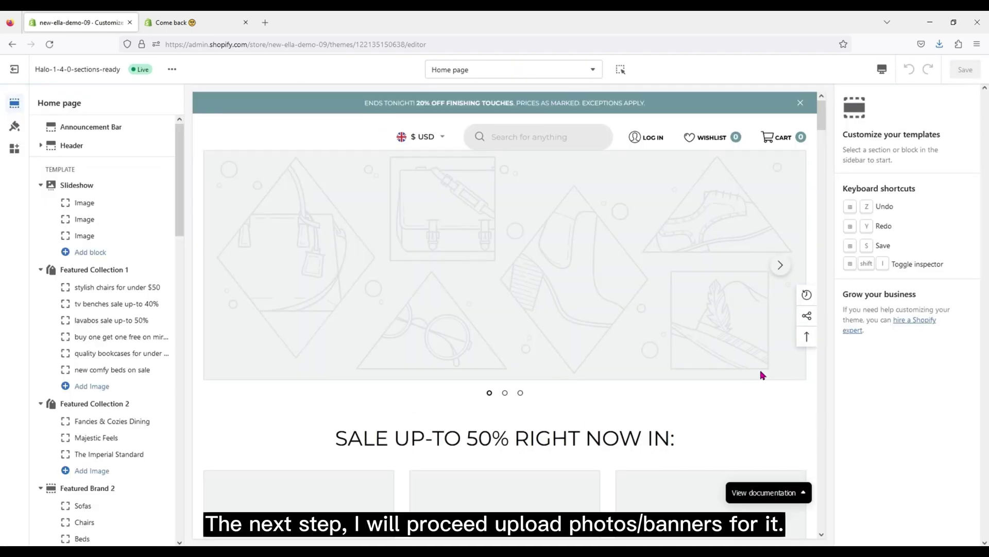
# Set the header's logo image to the HALO logo file
pyautogui.click(122, 151)
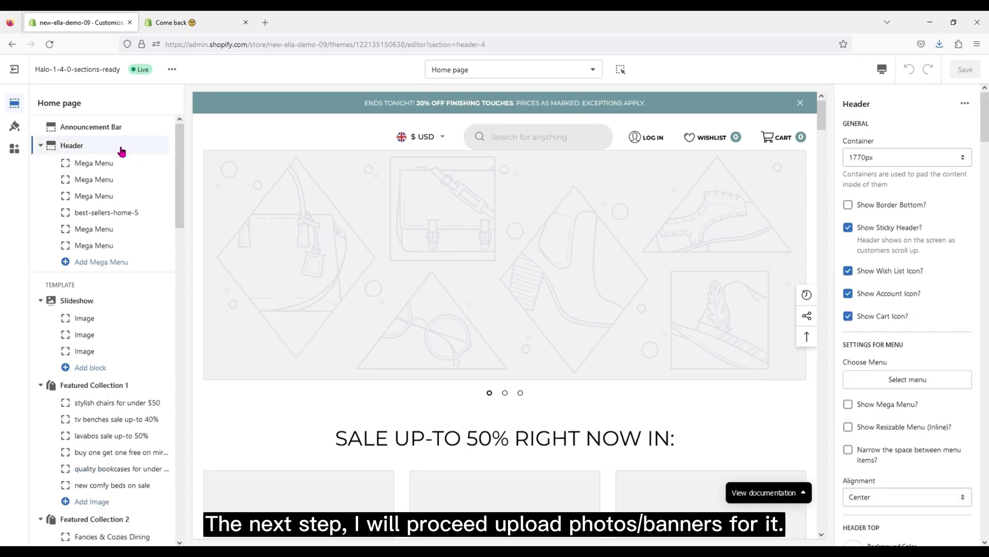
pyautogui.scroll(-12, 932, 258)
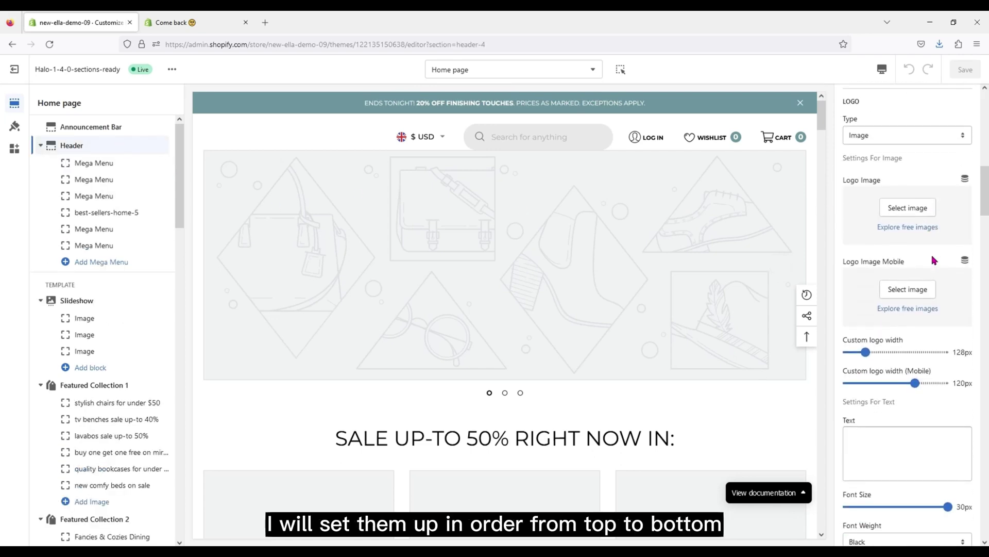
pyautogui.click(865, 216)
pyautogui.scroll(-10, 650, 321)
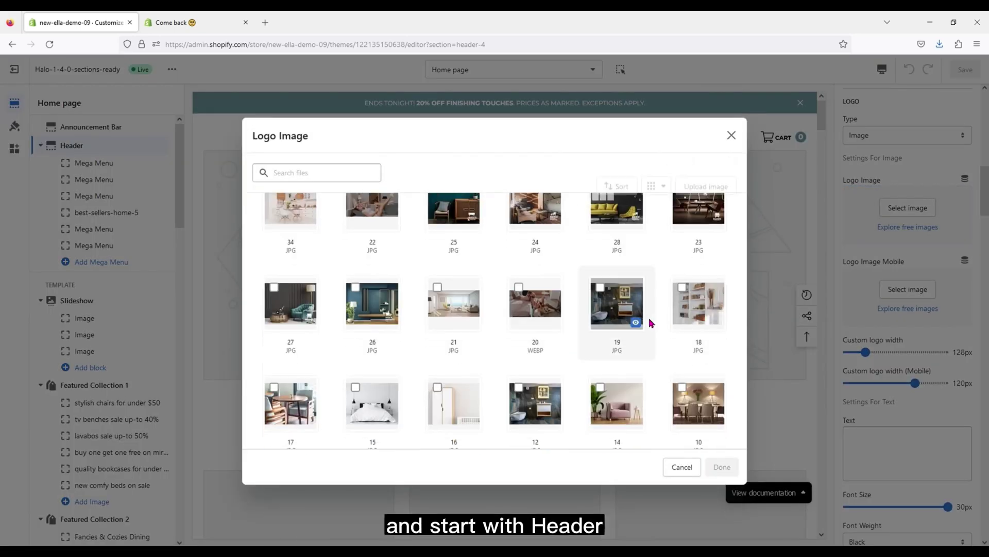
pyautogui.click(683, 241)
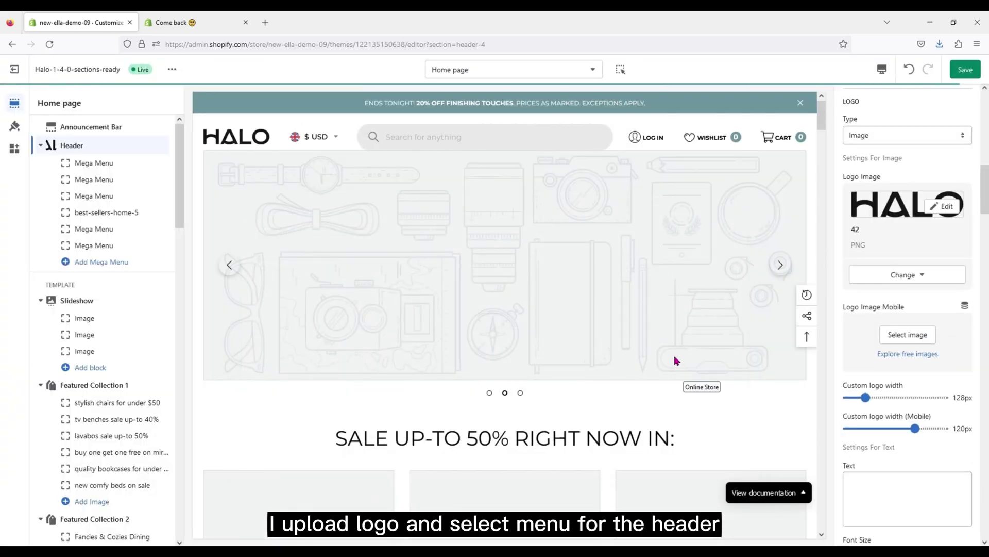
# Assign Main menu as the header navigation menu
pyautogui.scroll(10, 874, 324)
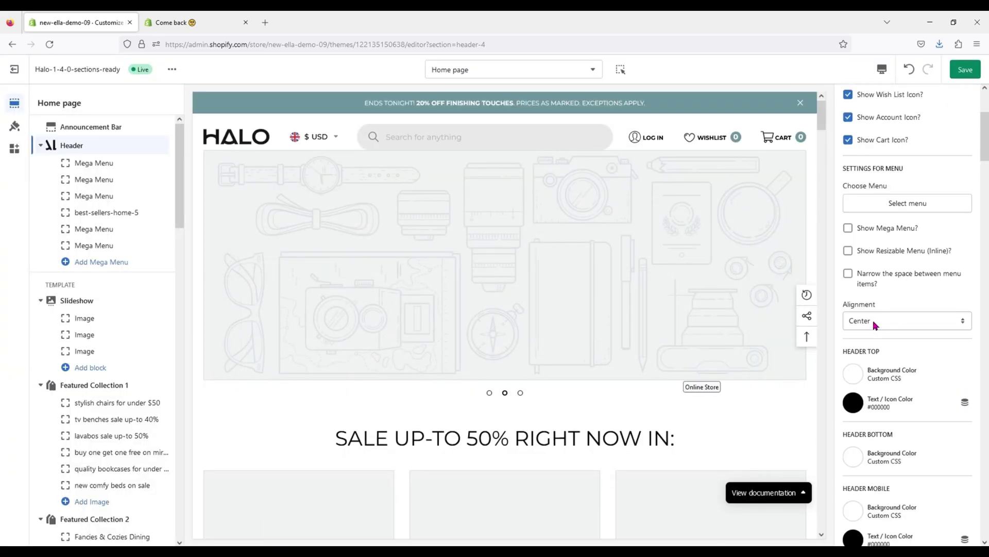
pyautogui.scroll(3, 874, 324)
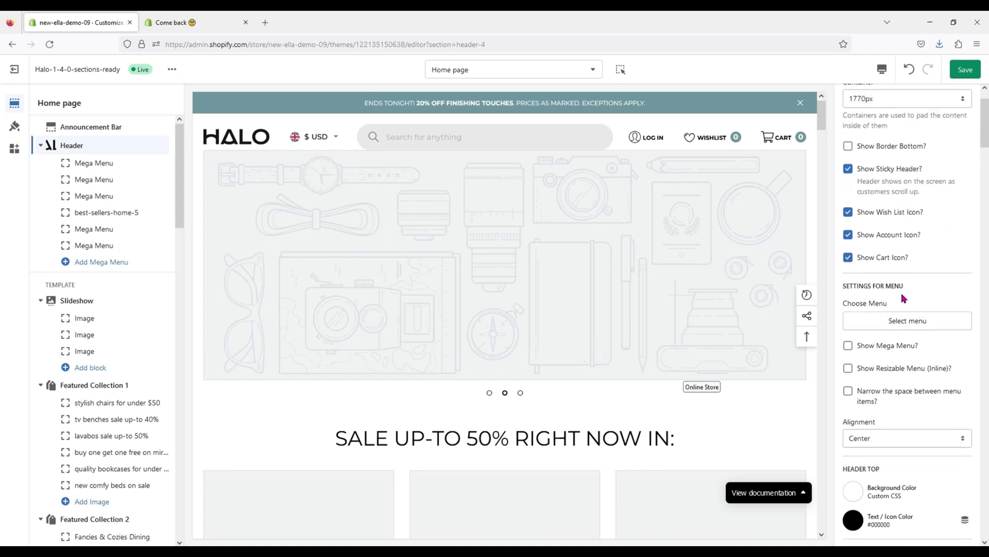
pyautogui.click(906, 325)
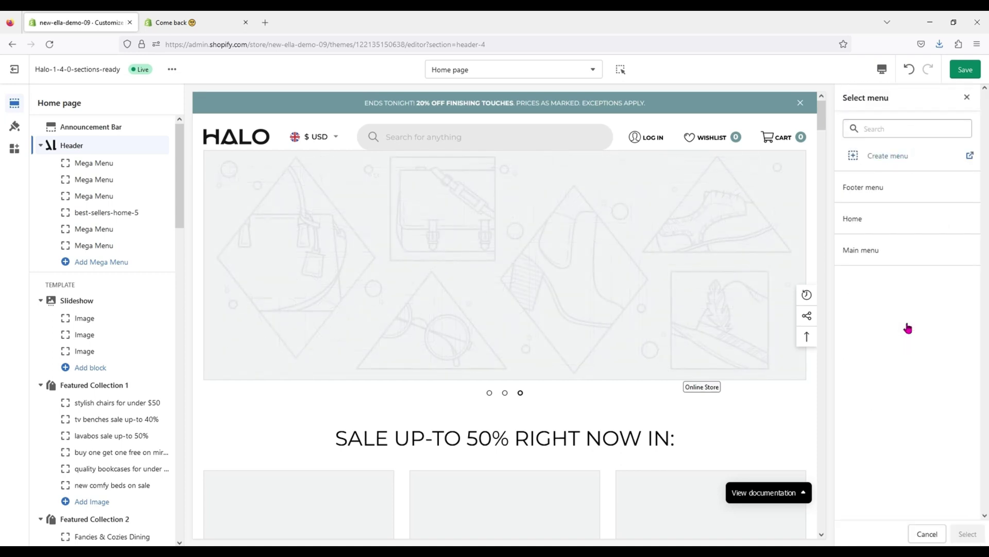
pyautogui.click(882, 257)
pyautogui.click(968, 534)
pyautogui.scroll(2, 895, 357)
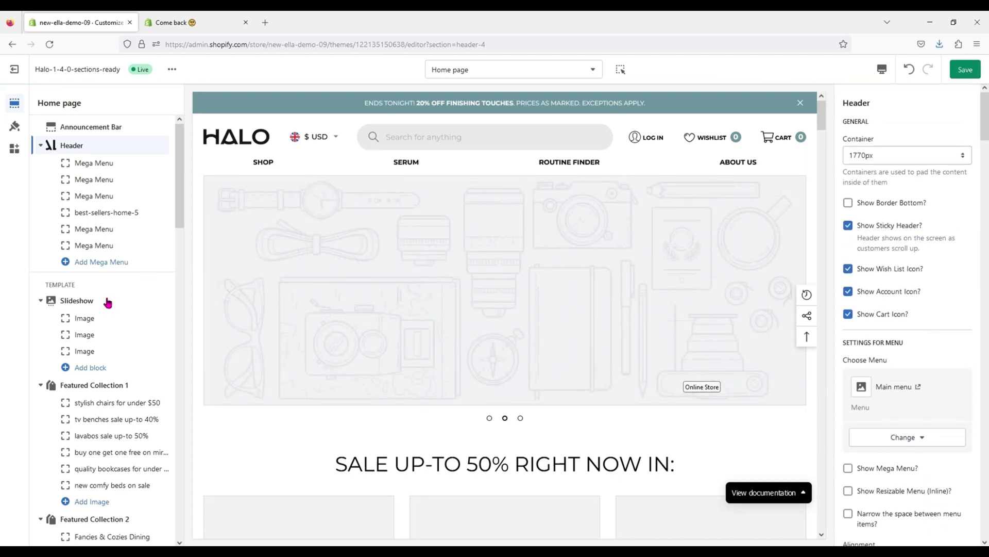
pyautogui.scroll(-3, 106, 302)
# Set image 1 on the first Slideshow slide
pyautogui.click(99, 188)
pyautogui.scroll(-4, 903, 274)
pyautogui.scroll(-3, 903, 275)
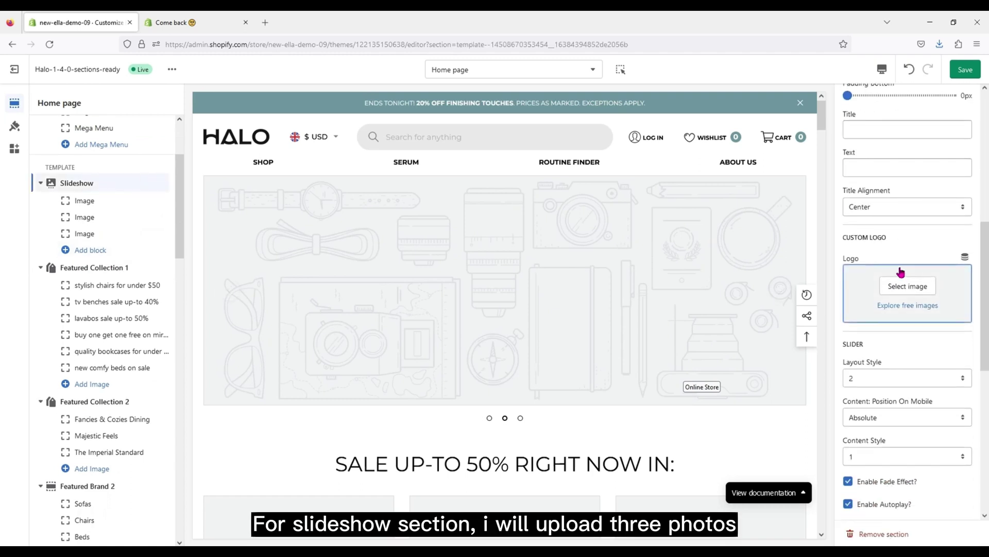
pyautogui.click(103, 201)
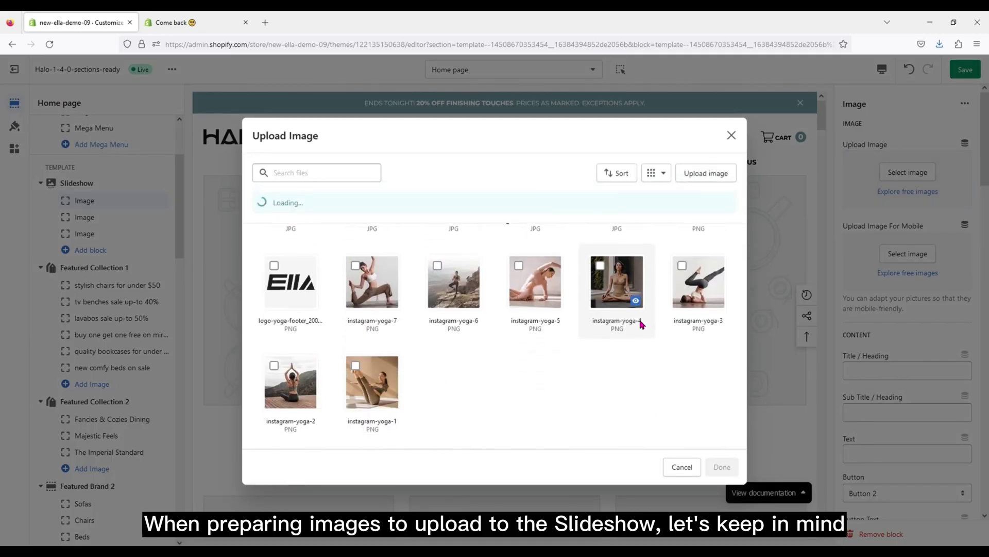
pyautogui.scroll(2, 619, 319)
pyautogui.scroll(1, 619, 319)
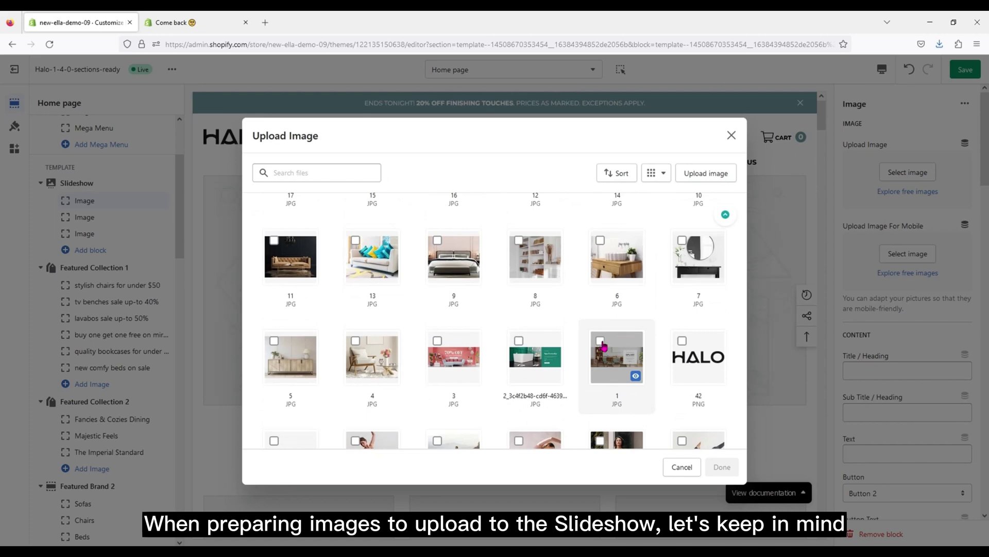
pyautogui.click(603, 344)
pyautogui.click(722, 467)
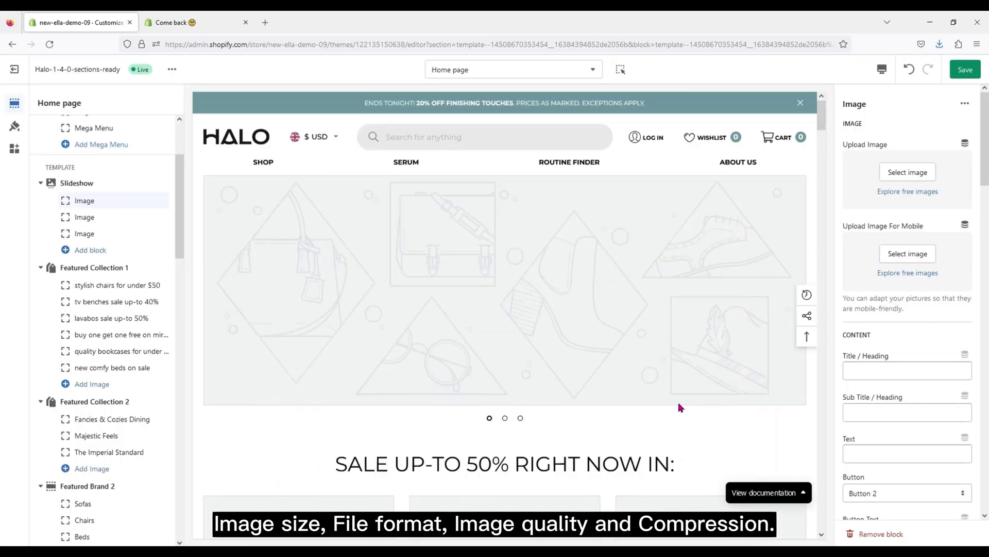
# Give the second slide the green banner image and the third slide image 3
pyautogui.click(111, 221)
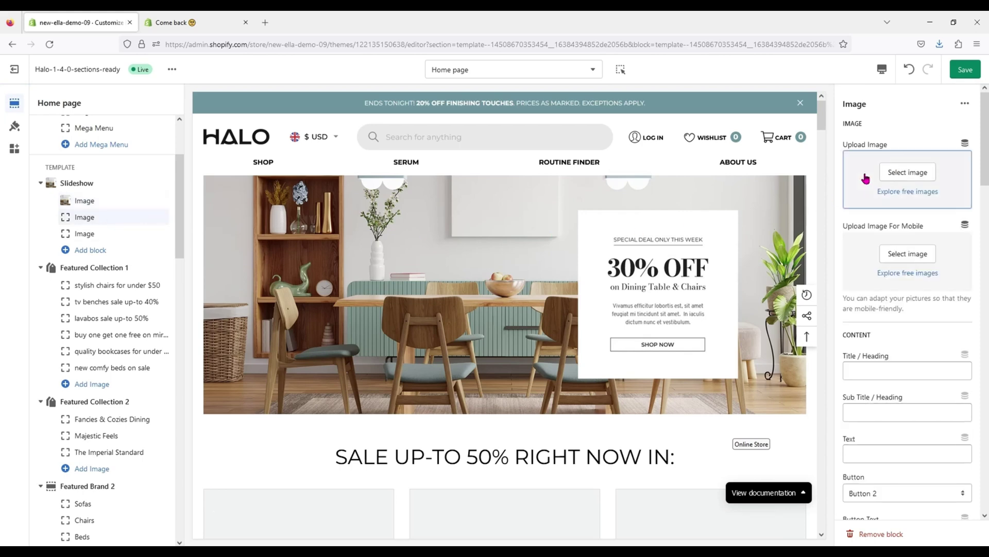
pyautogui.click(892, 174)
pyautogui.scroll(-3, 542, 343)
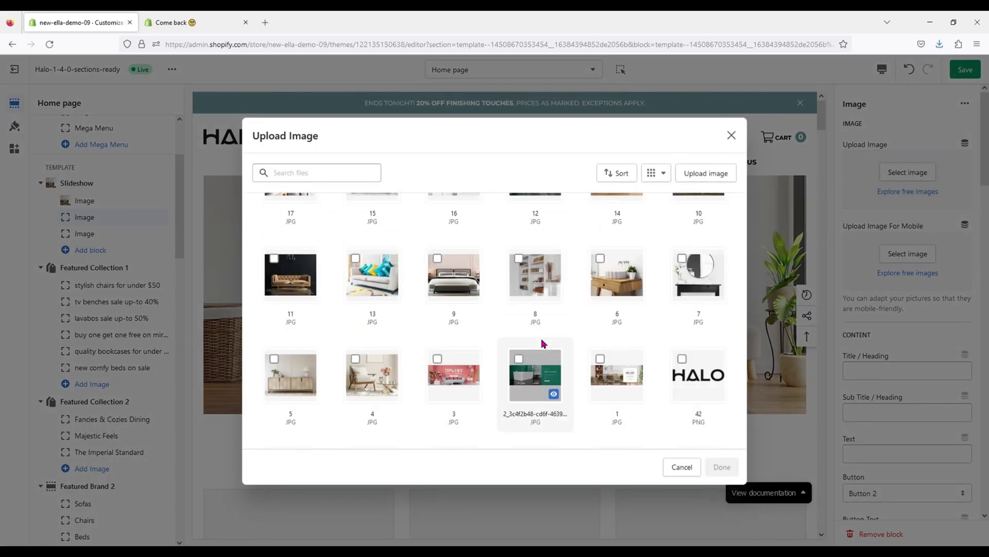
pyautogui.click(528, 367)
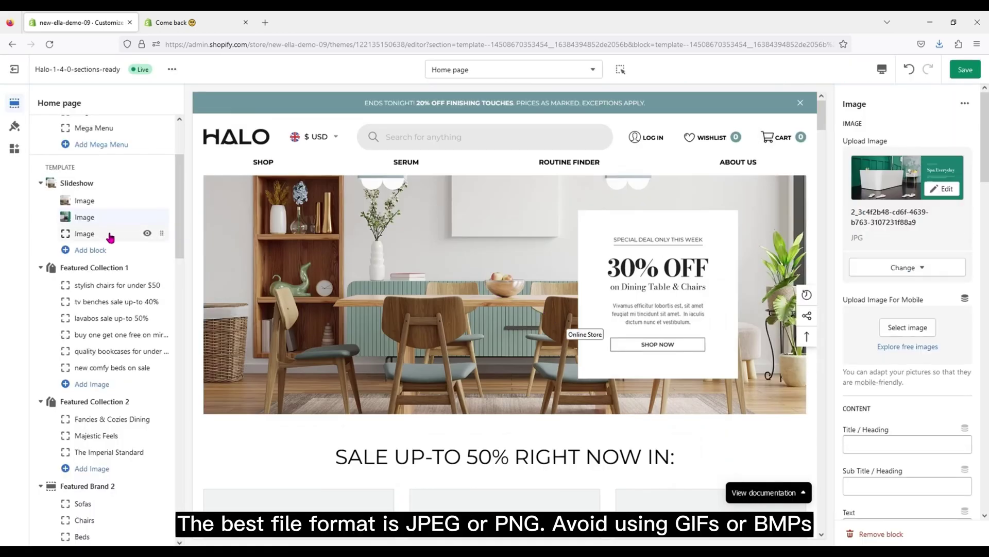
pyautogui.hotkey('ctrl', 'z')
pyautogui.click(907, 172)
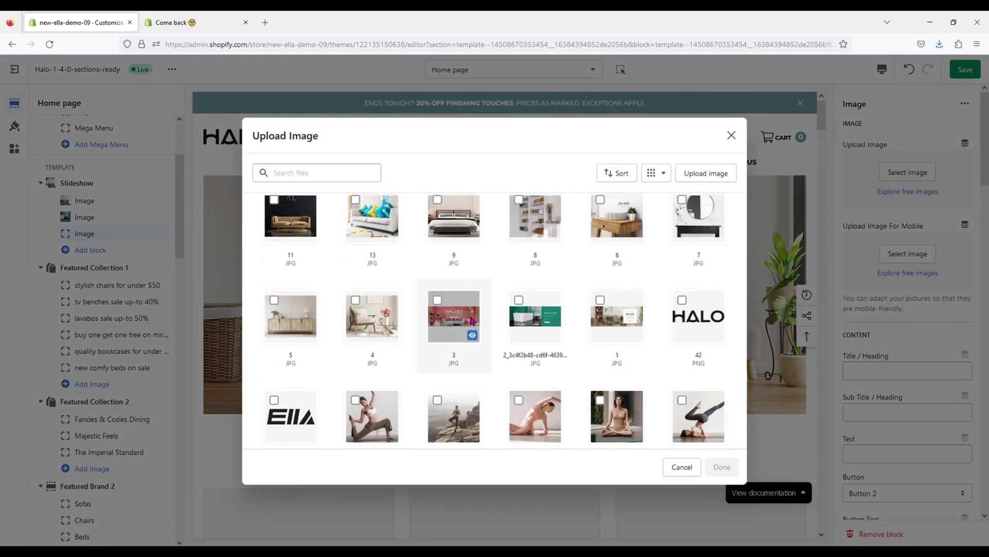
pyautogui.click(721, 466)
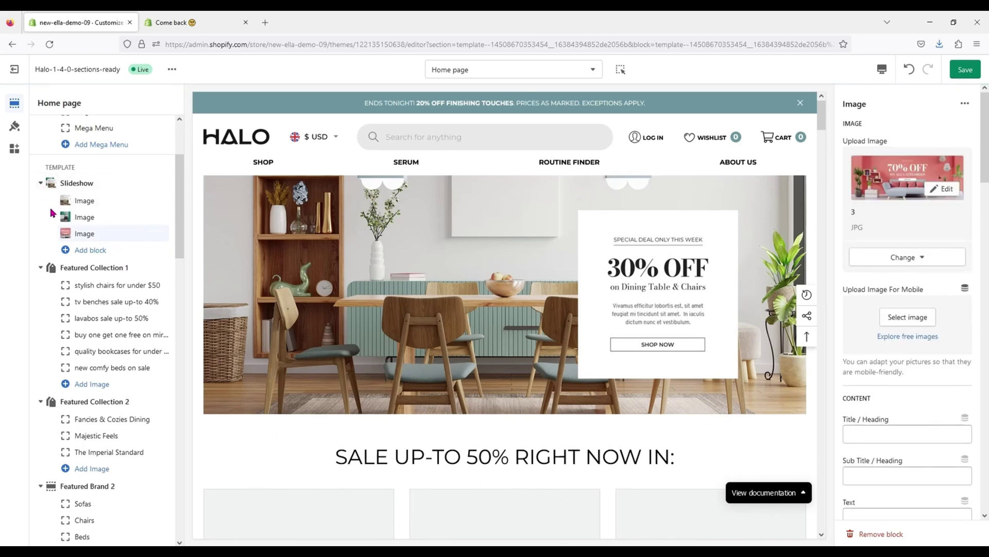
# Give the stylish chairs tile the armchair photo and link it to the Colorful collection
pyautogui.scroll(-2, 47, 268)
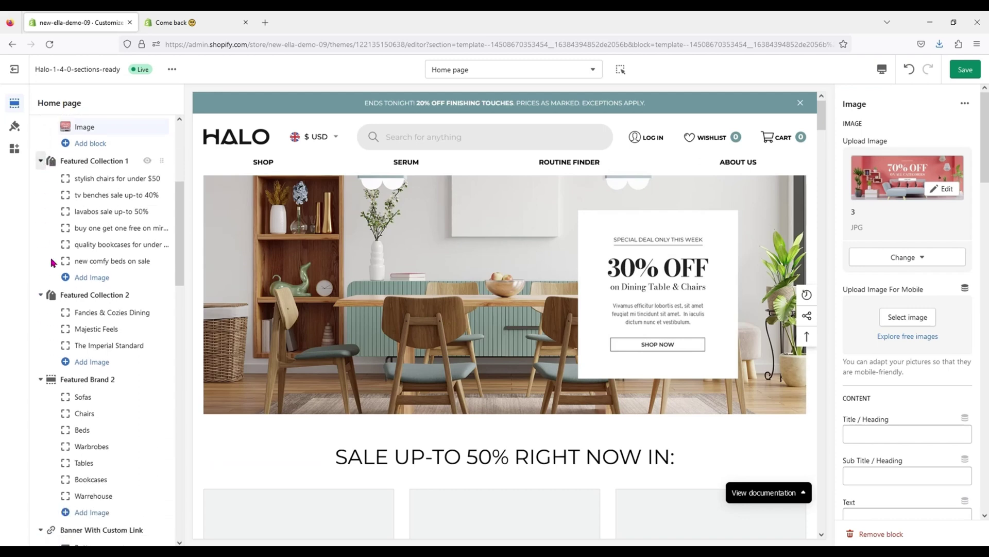
pyautogui.click(110, 154)
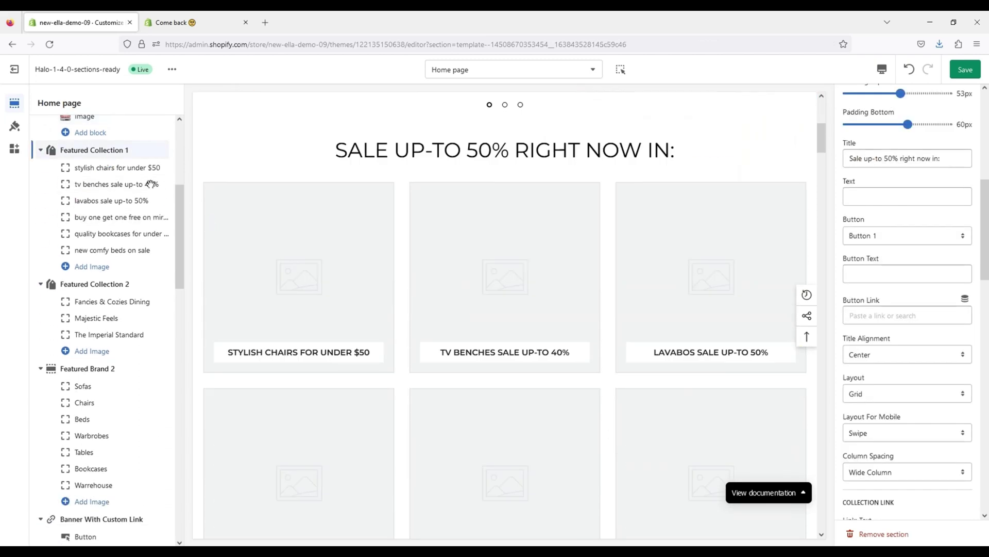
pyautogui.click(131, 172)
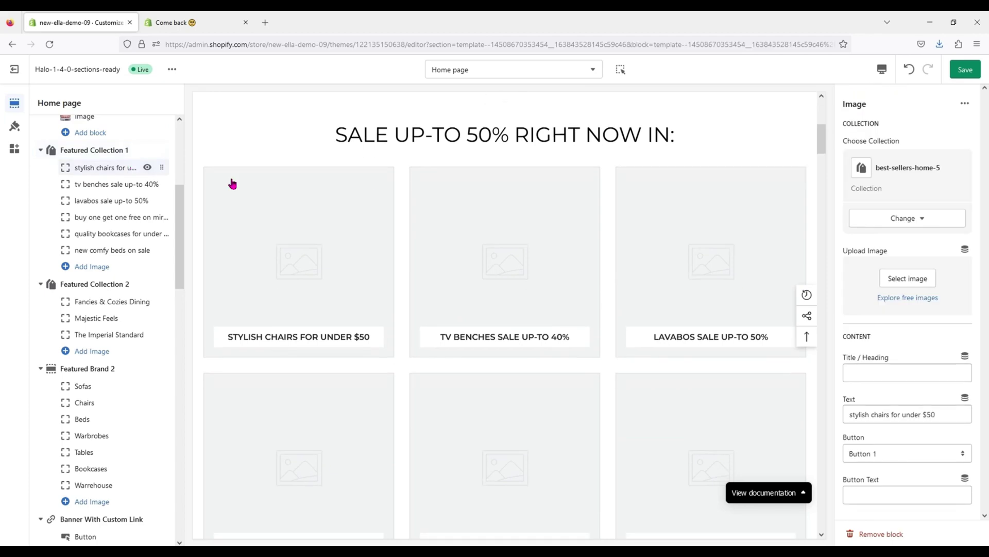
pyautogui.click(868, 273)
pyautogui.scroll(-3, 536, 338)
pyautogui.scroll(-5, 536, 338)
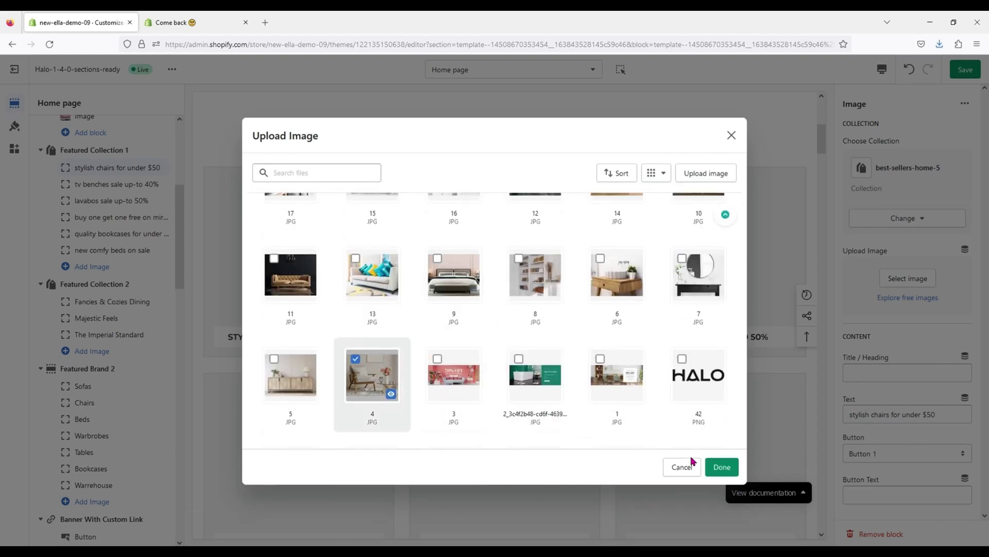
pyautogui.click(722, 467)
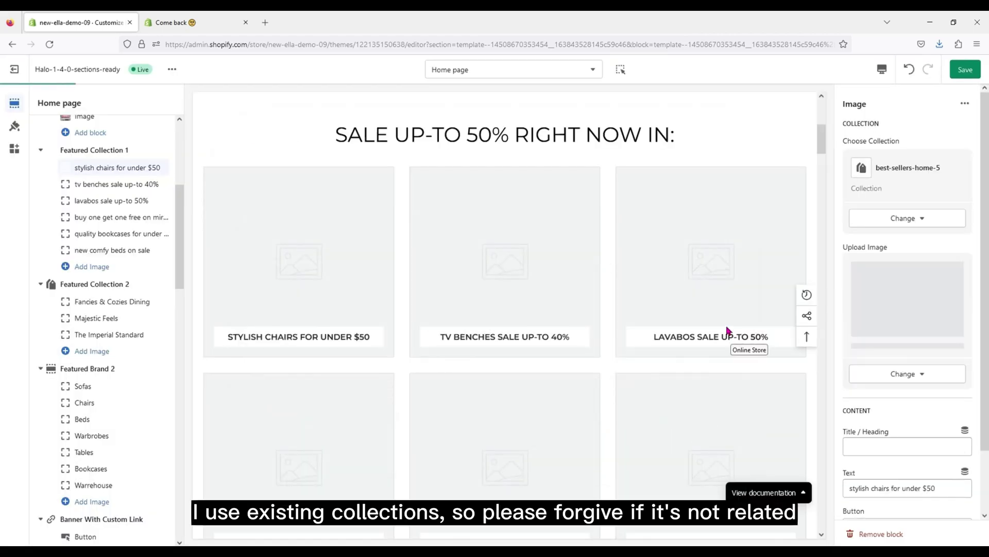
pyautogui.click(879, 225)
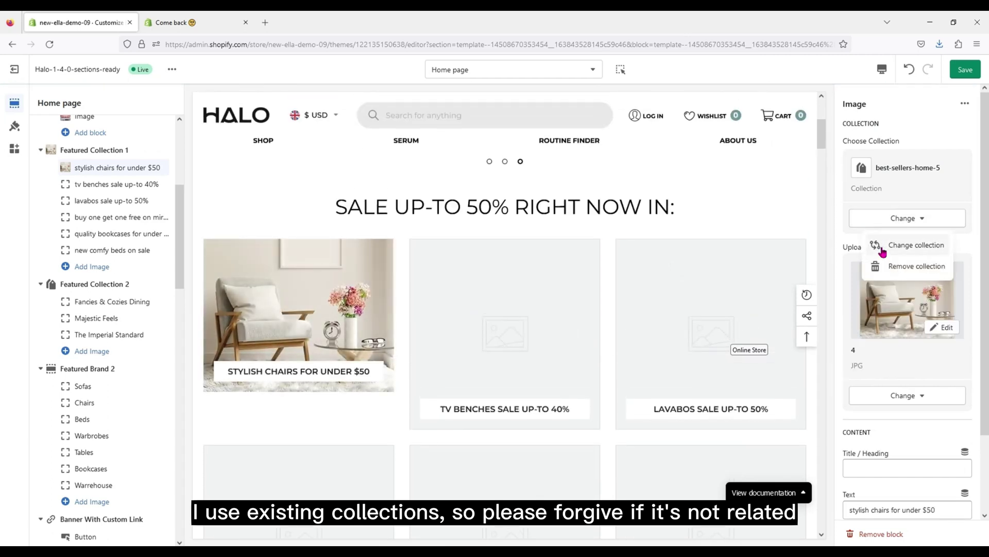
pyautogui.click(883, 247)
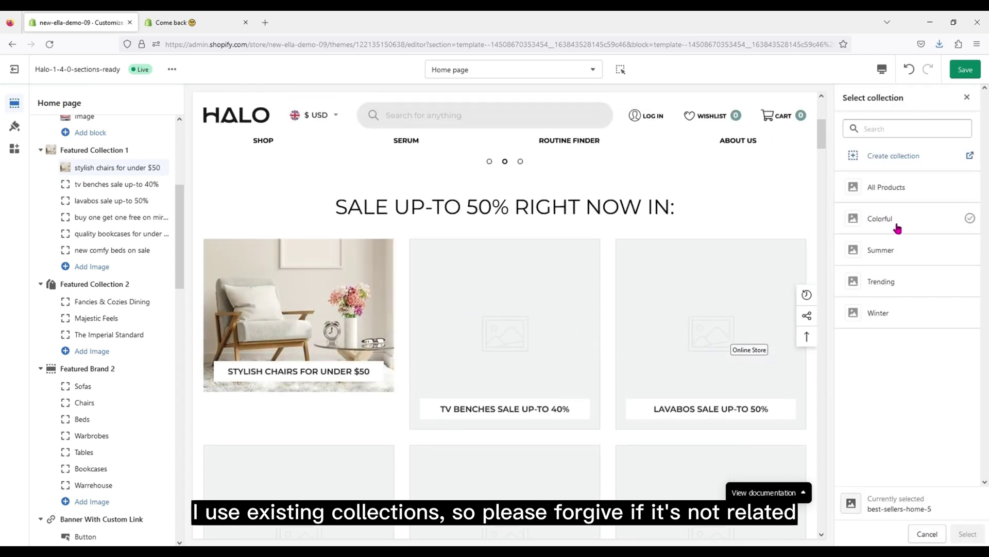
pyautogui.click(967, 534)
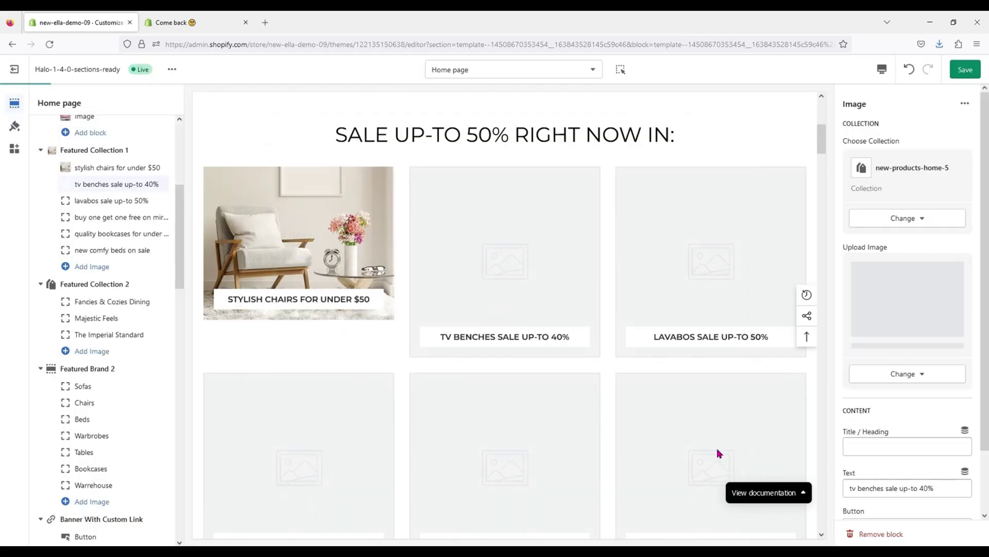
# Set image 7 on the lavabos tile, and image 6 plus the Winter collection on the mirrors tile
pyautogui.click(104, 202)
pyautogui.click(907, 279)
pyautogui.scroll(-2, 512, 354)
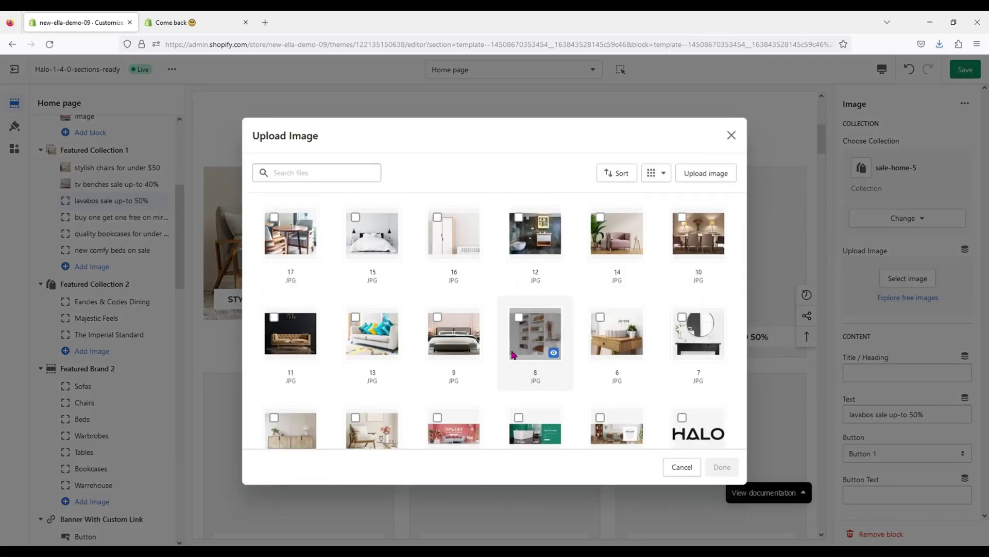
pyautogui.scroll(-2, 512, 354)
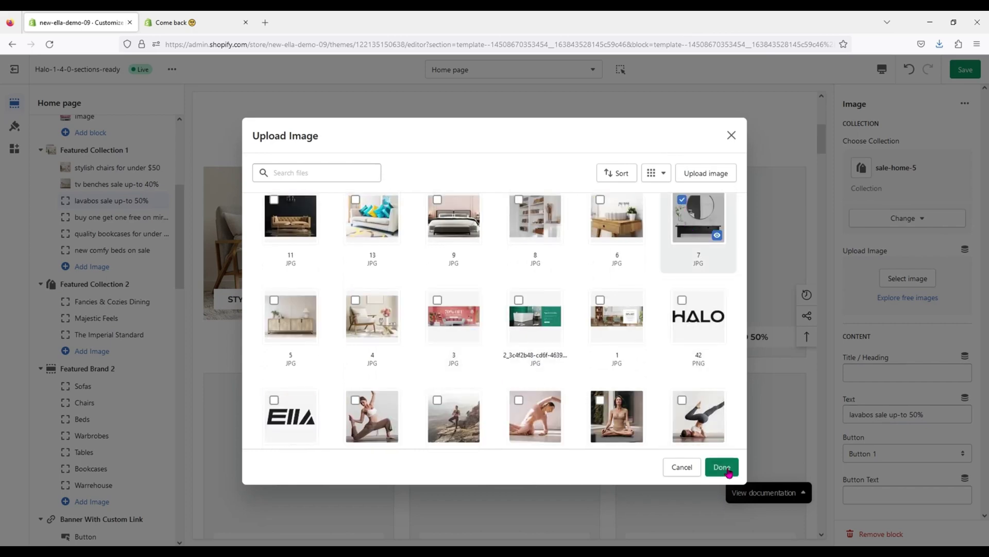
pyautogui.click(727, 469)
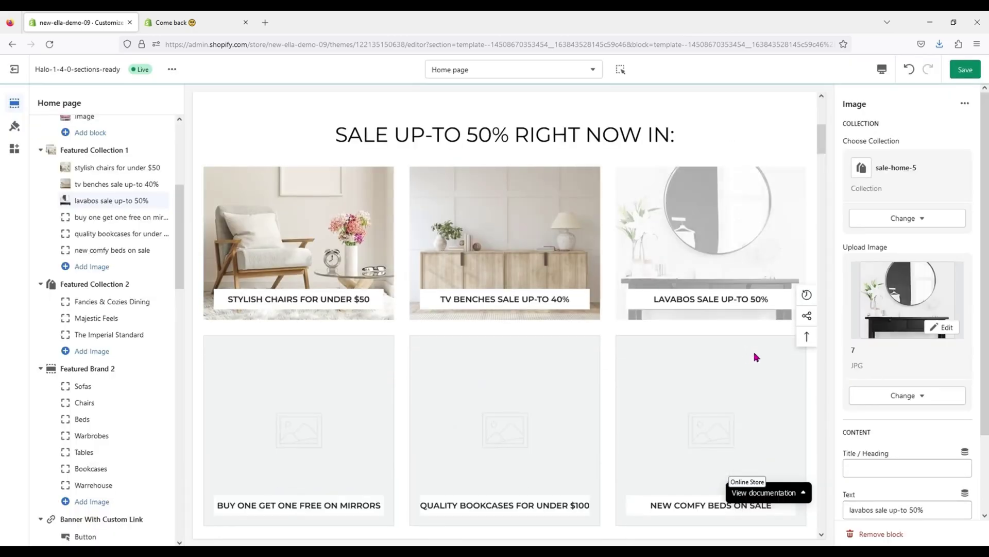
pyautogui.click(131, 219)
pyautogui.click(881, 279)
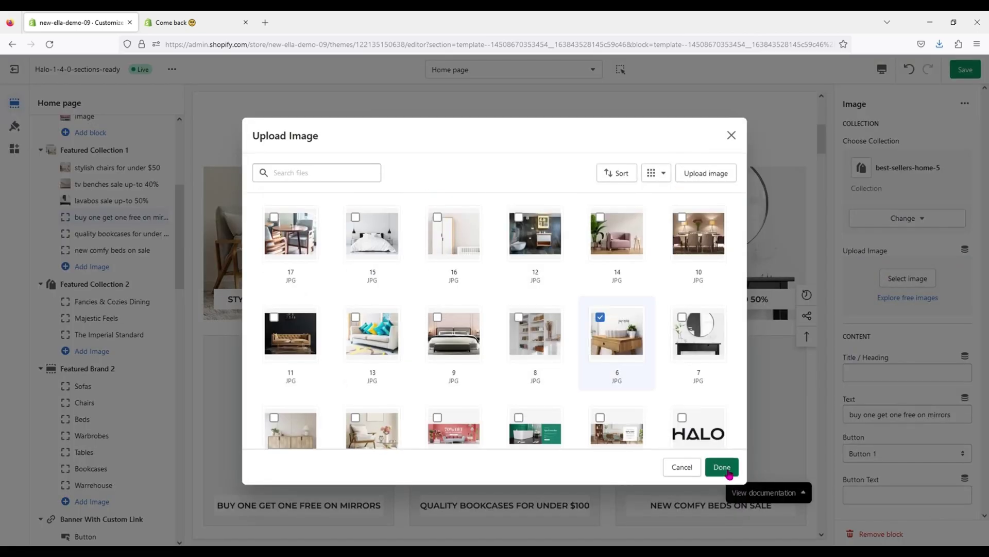
pyautogui.click(722, 467)
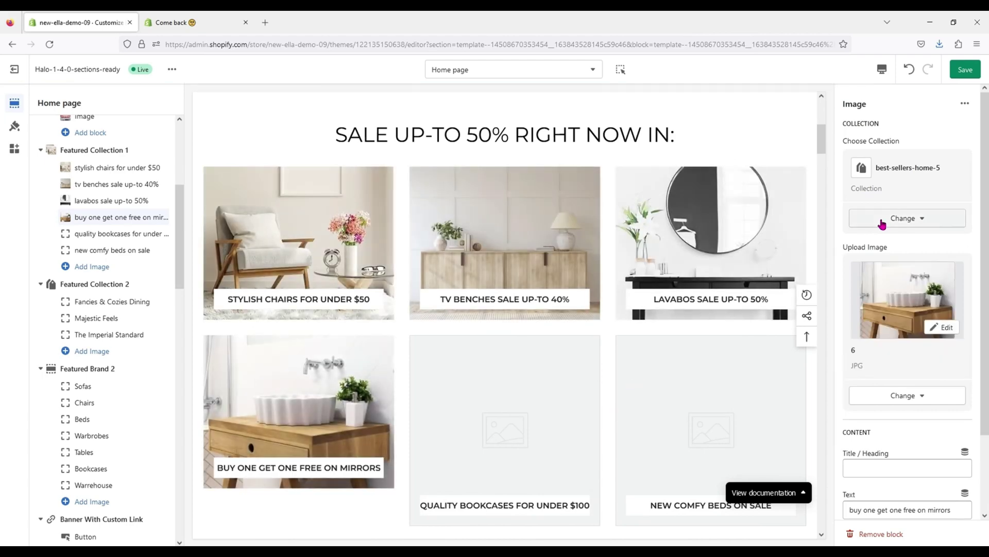
pyautogui.click(916, 252)
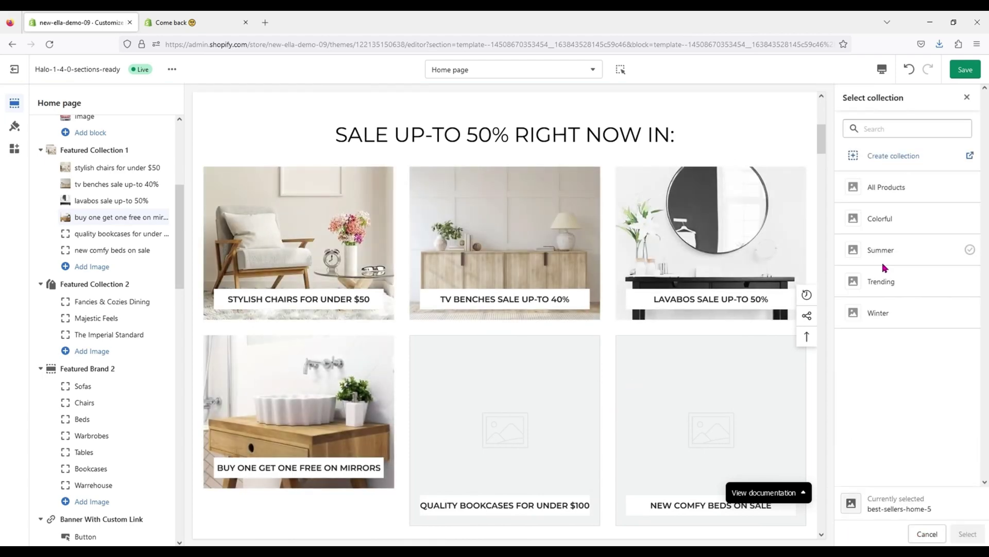
pyautogui.click(968, 534)
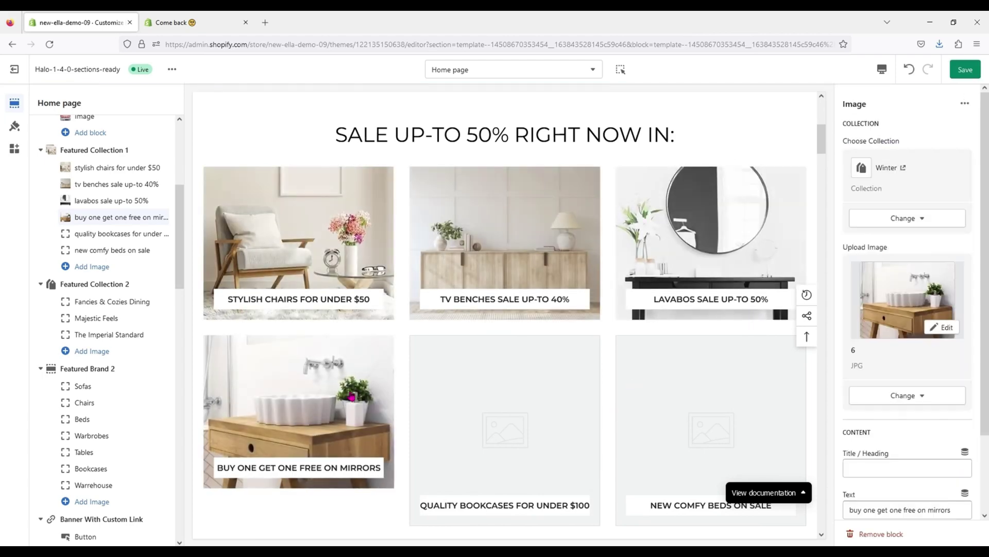
# Set image 8 on the bookcases tile and image 9 on the comfy beds tile
pyautogui.click(910, 279)
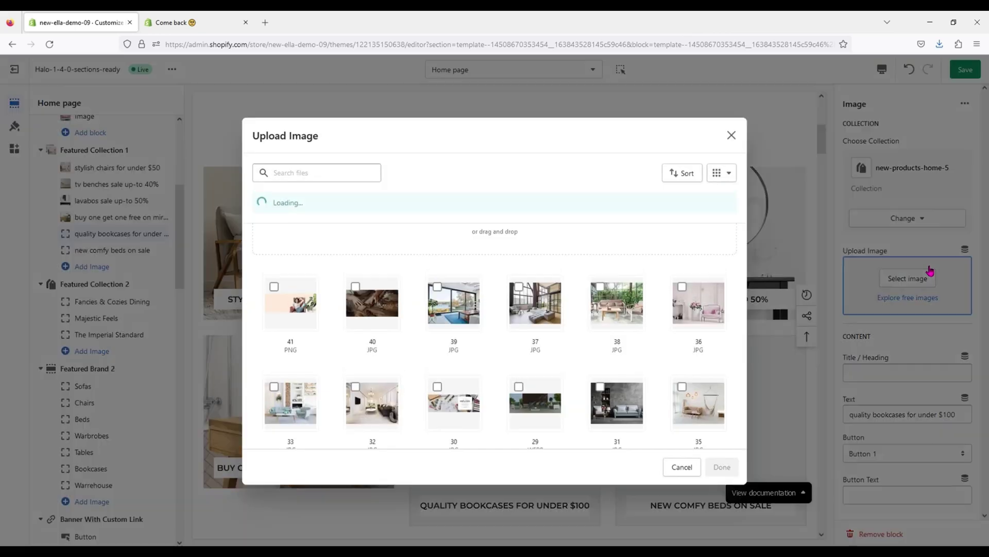
pyautogui.scroll(-6, 531, 351)
pyautogui.scroll(-2, 551, 333)
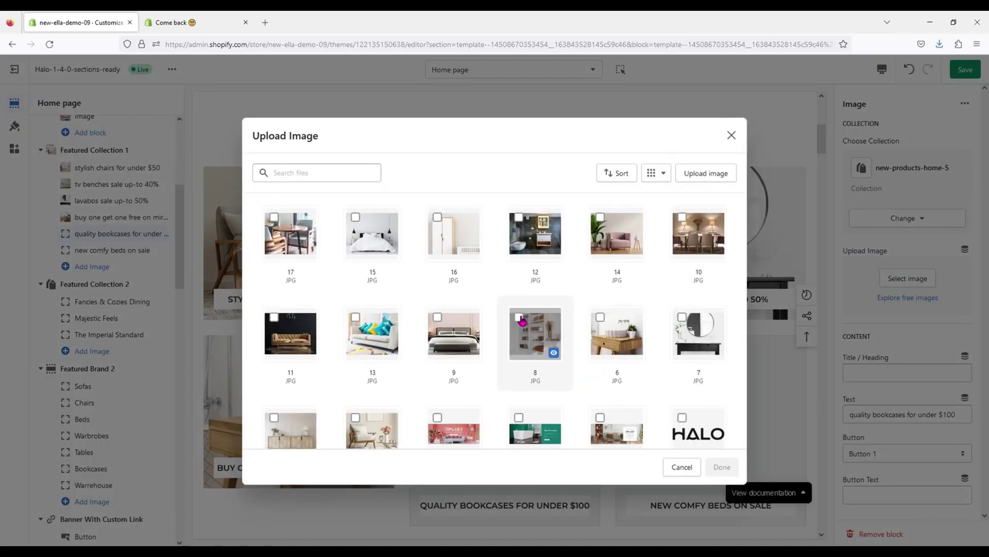
pyautogui.click(721, 467)
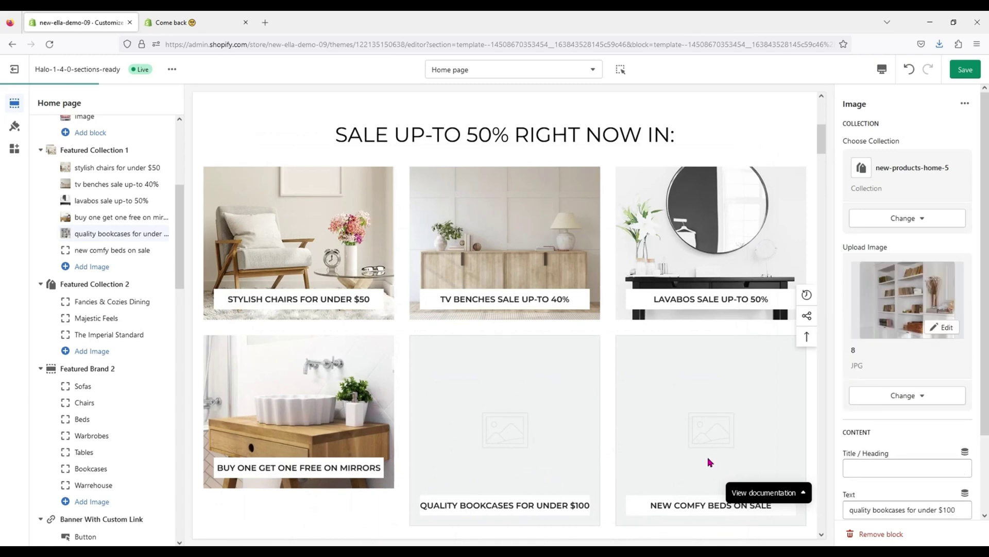
pyautogui.scroll(-3, 567, 402)
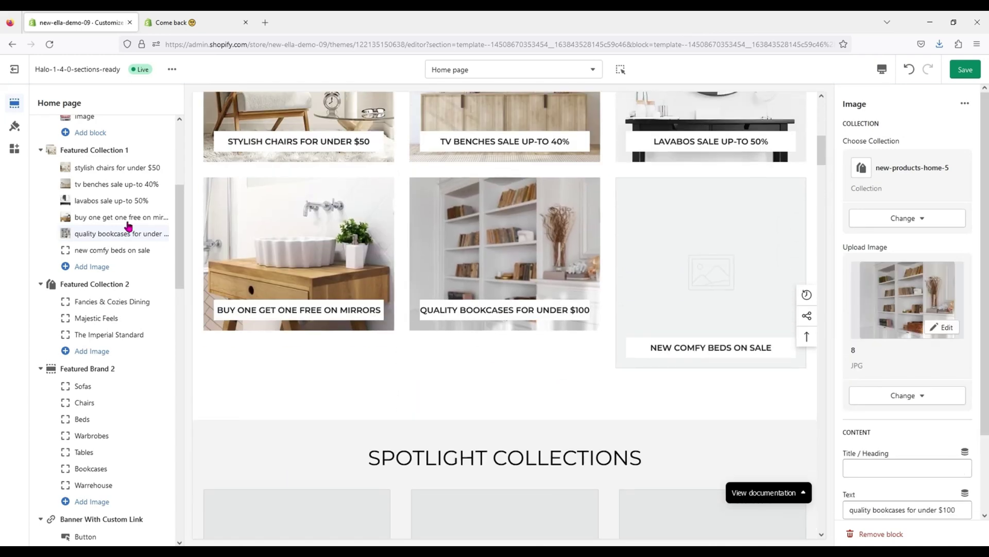
pyautogui.scroll(1, 227, 250)
pyautogui.click(711, 330)
pyautogui.click(907, 279)
pyautogui.scroll(-3, 649, 360)
pyautogui.scroll(-1, 634, 351)
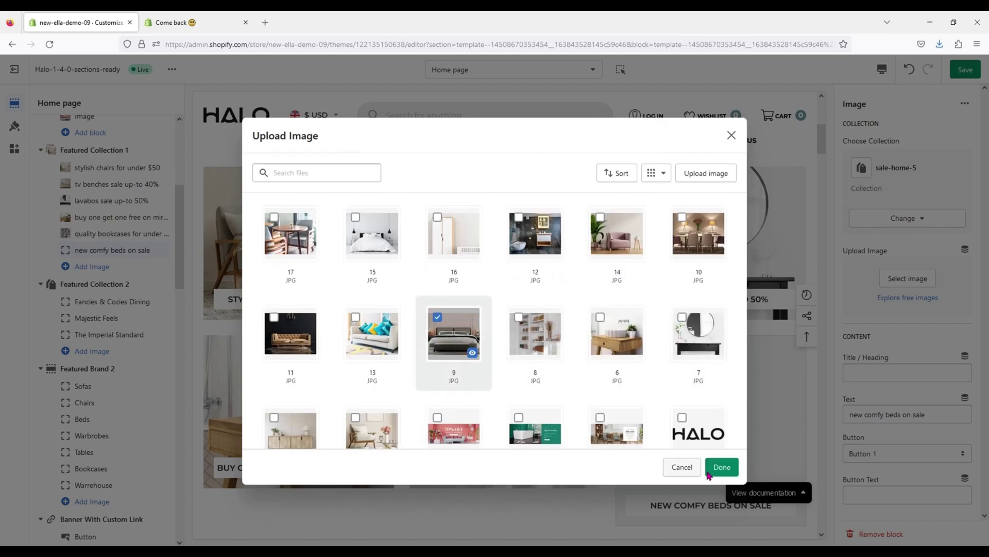
pyautogui.click(708, 472)
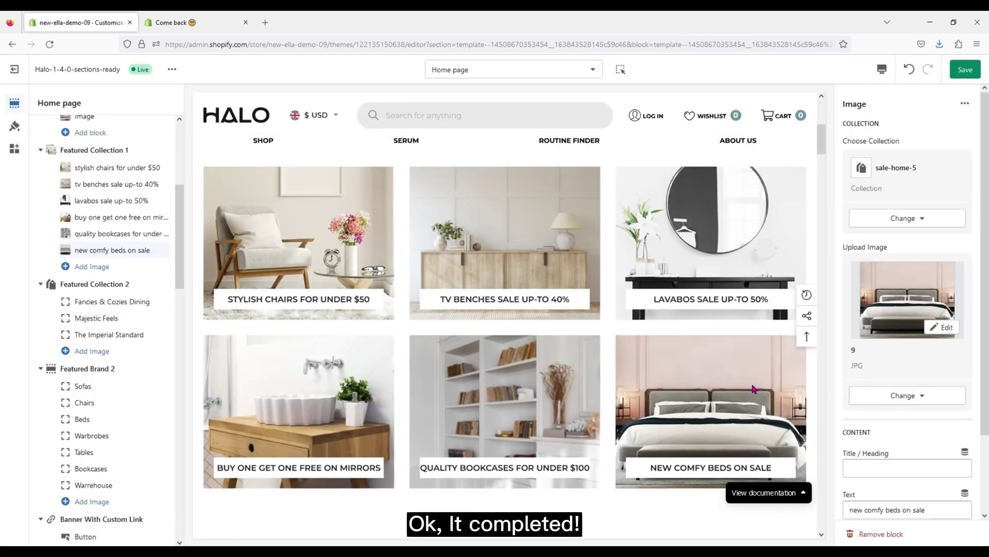
pyautogui.scroll(-2, 201, 396)
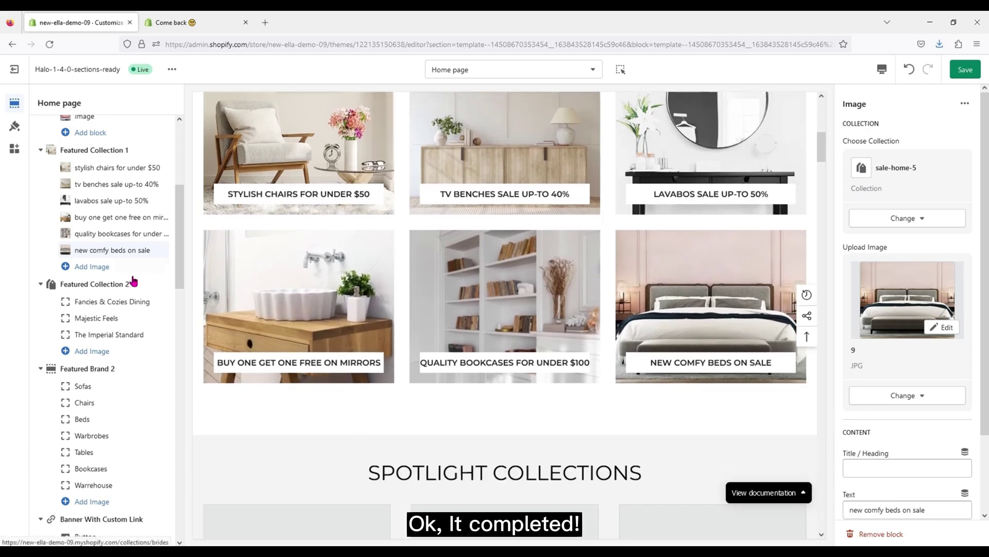
# Give the Fancies & Cozies Dining card in Featured Collection 2 the dining room photo
pyautogui.click(114, 288)
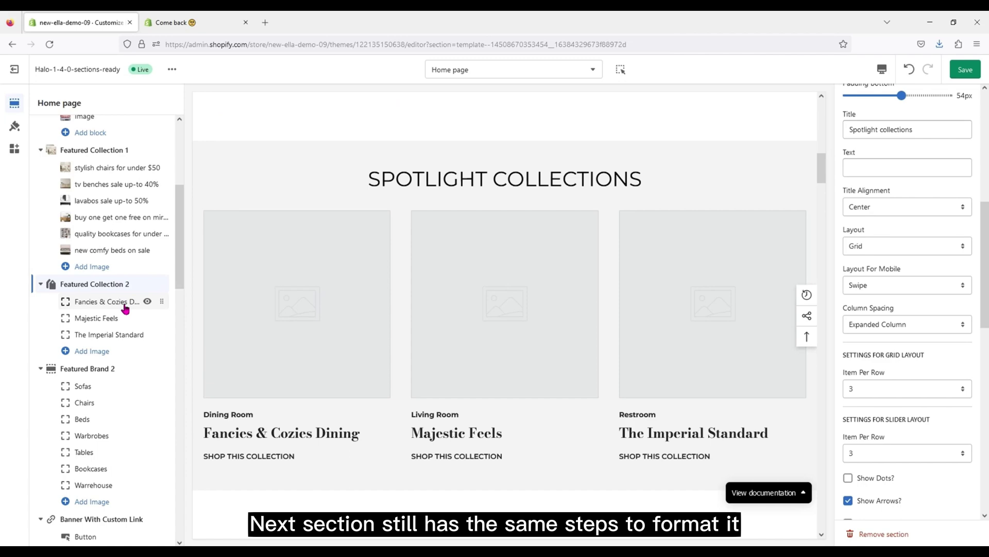
pyautogui.click(125, 304)
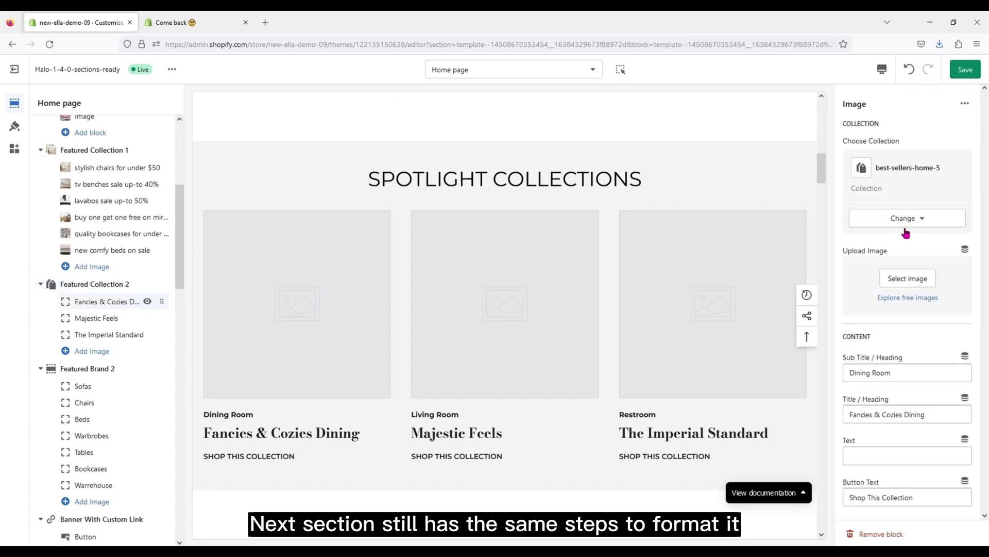
pyautogui.click(862, 291)
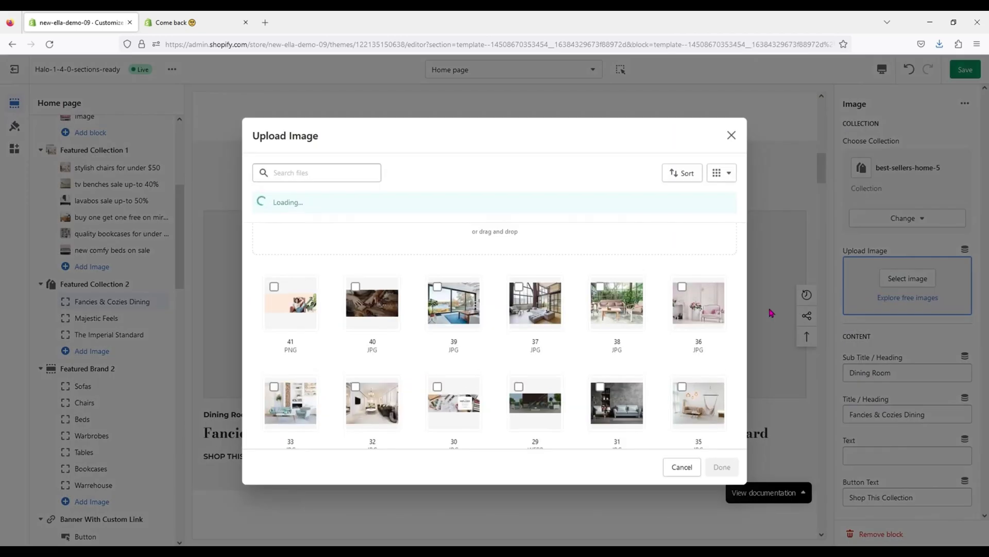
pyautogui.scroll(-10, 691, 326)
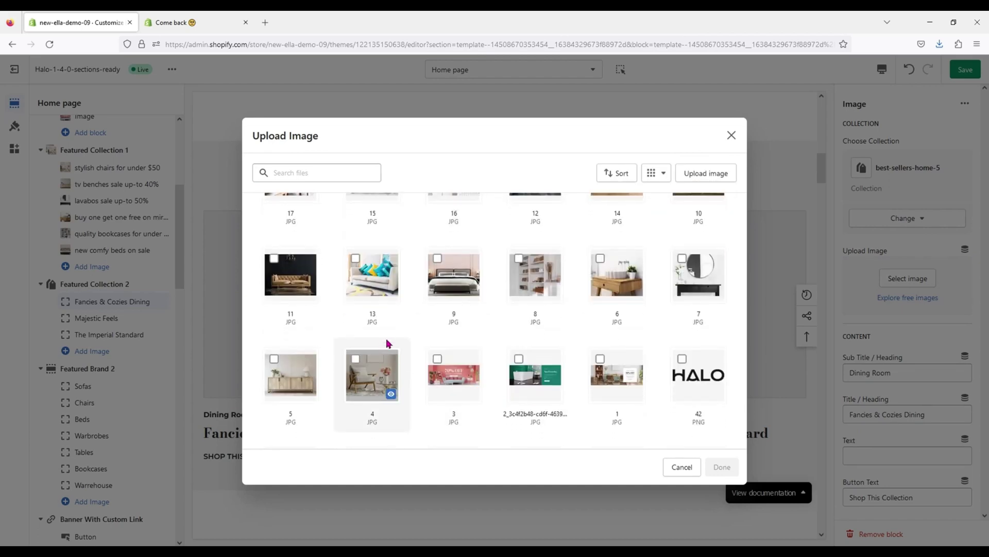
pyautogui.click(488, 304)
pyautogui.click(721, 468)
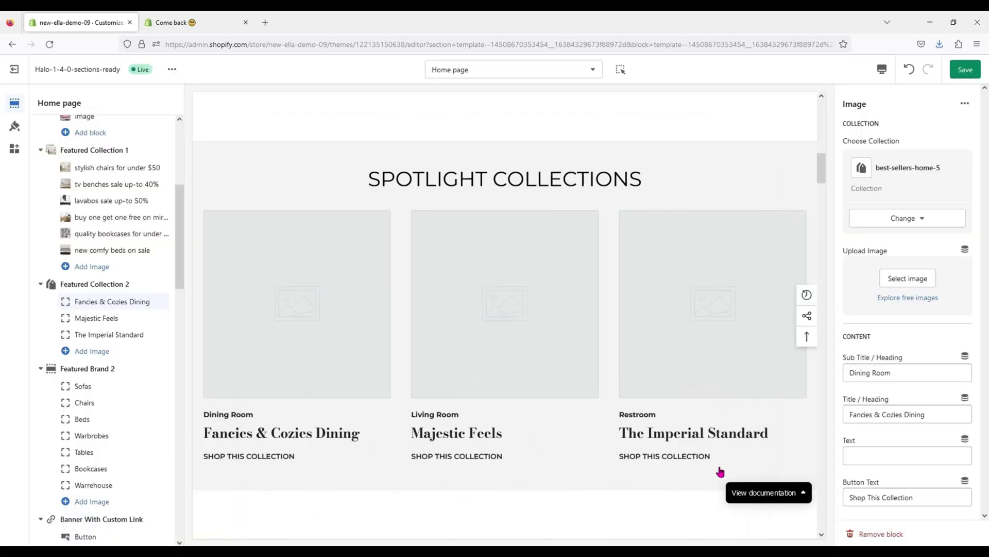
# Change the collection linked to the Fancies & Cozies Dining card
pyautogui.click(904, 220)
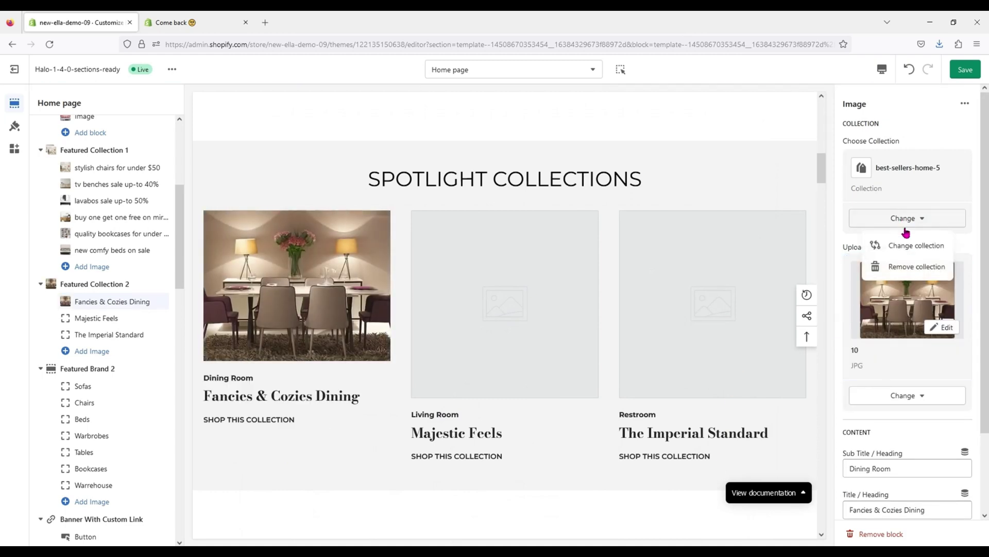
pyautogui.click(905, 244)
pyautogui.click(907, 219)
pyautogui.click(967, 533)
# Give the Majestic Feels card the dark leather sofa photo
pyautogui.click(106, 319)
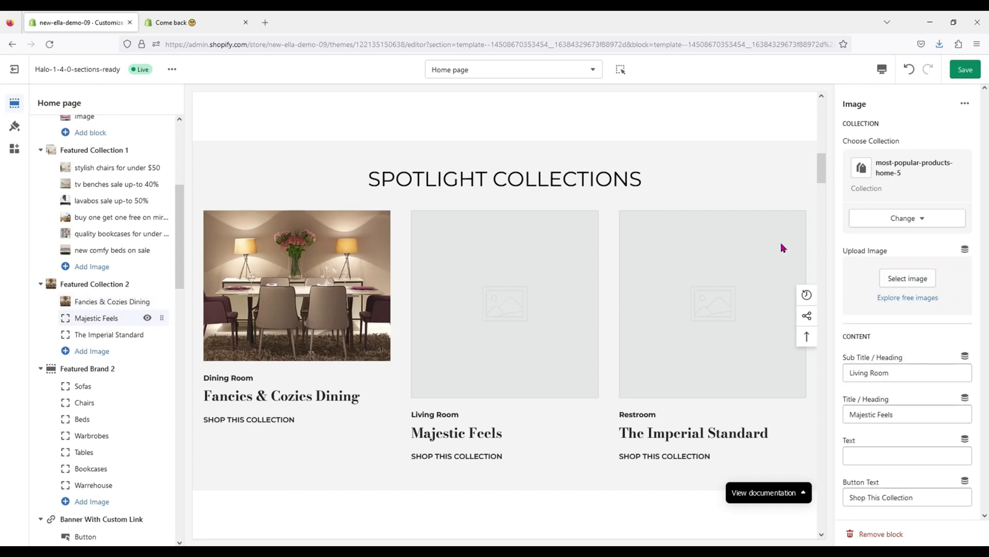
pyautogui.click(908, 279)
pyautogui.scroll(-5, 612, 331)
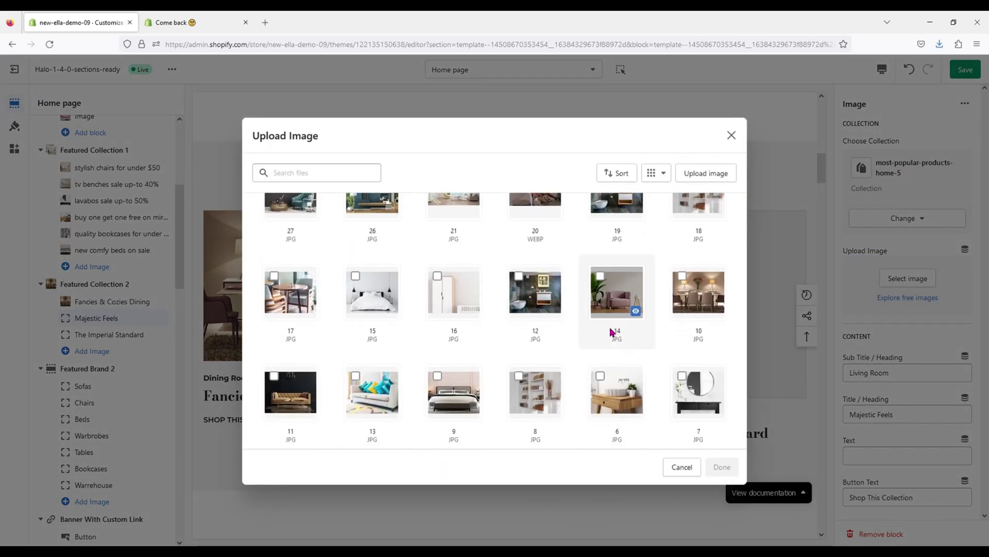
pyautogui.click(289, 391)
pyautogui.click(716, 467)
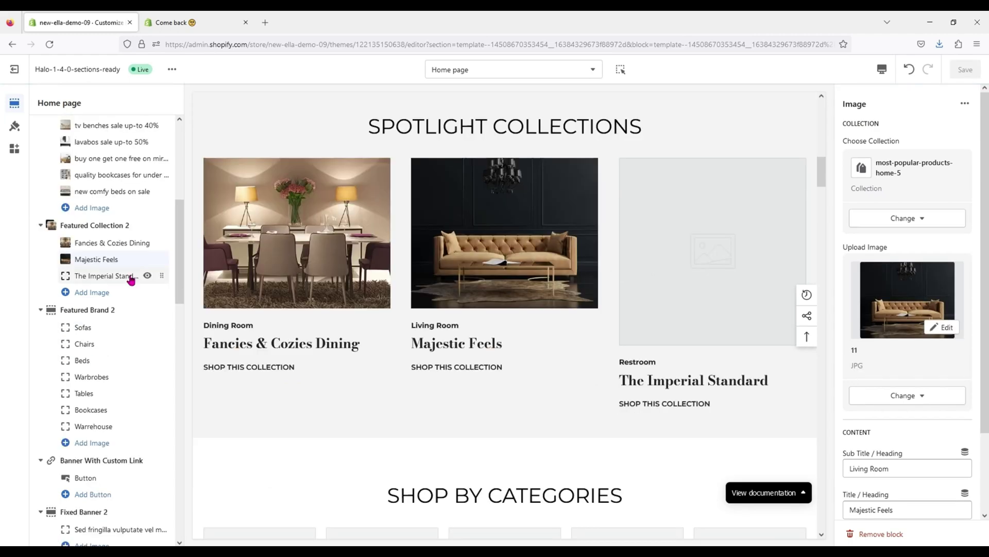
# Give The Imperial Standard card the bathroom vanity photo, file 12
pyautogui.click(132, 279)
pyautogui.click(861, 281)
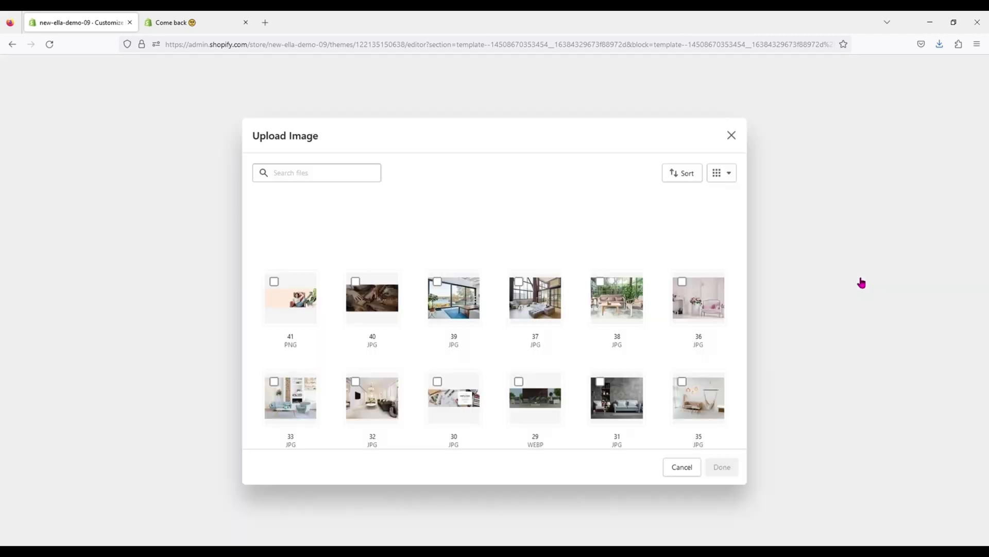
pyautogui.scroll(-3, 581, 353)
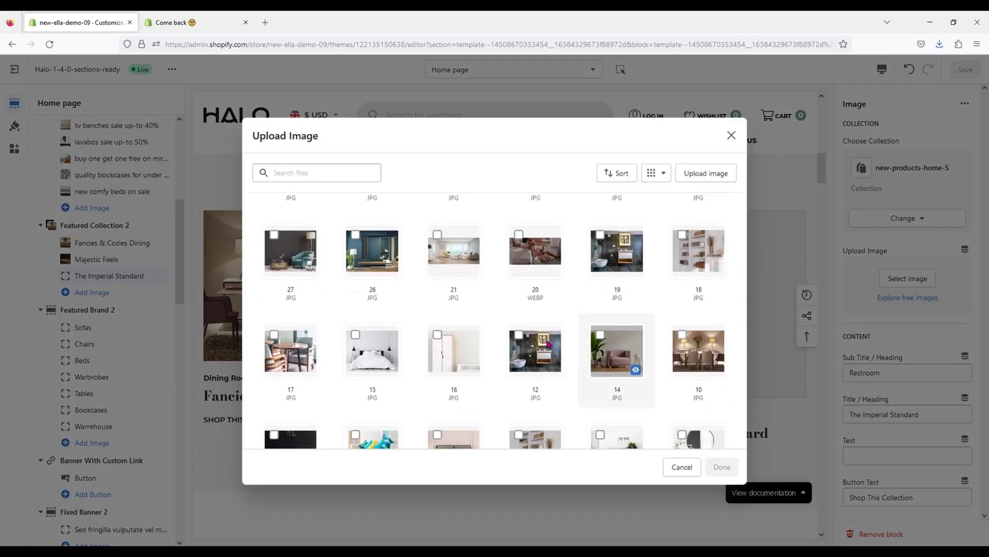
pyautogui.click(517, 336)
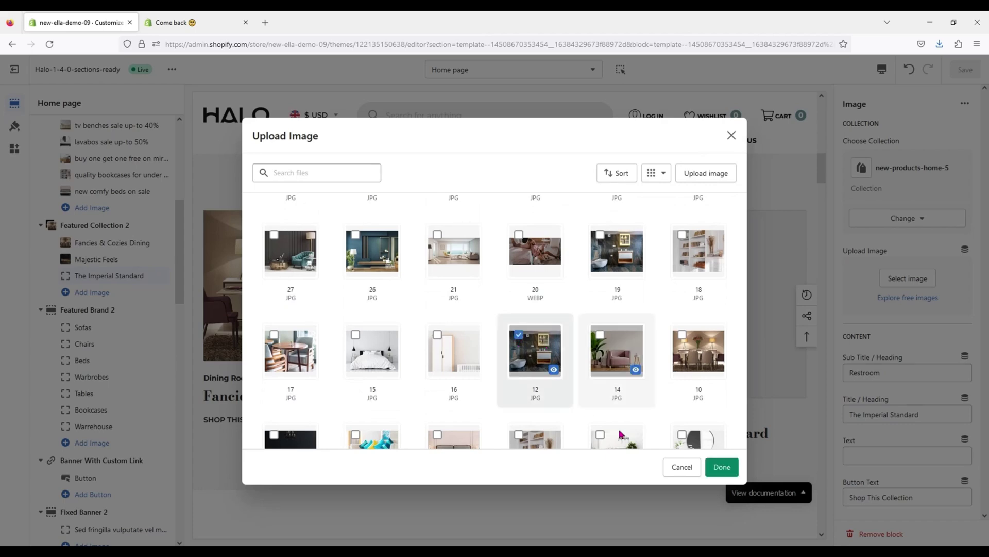
pyautogui.click(722, 467)
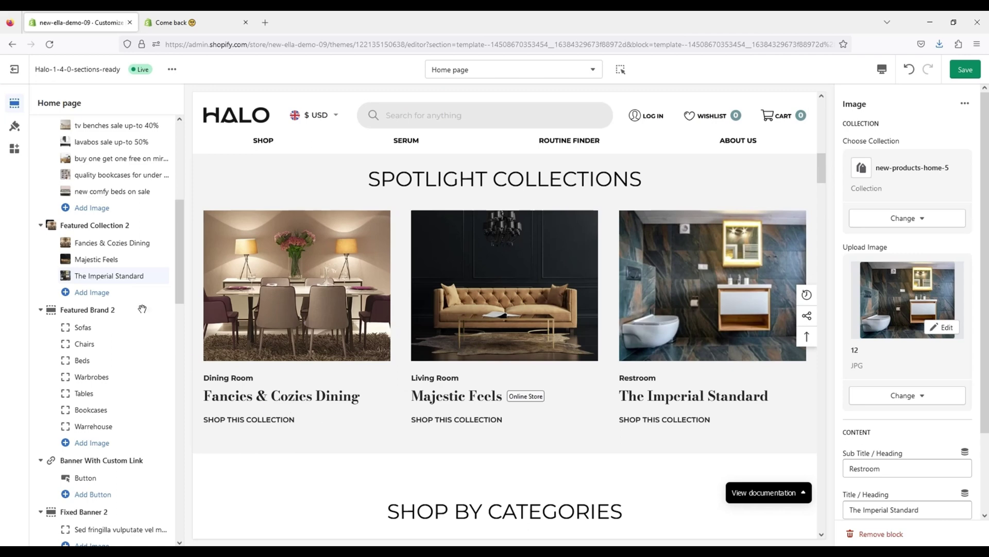
pyautogui.click(116, 311)
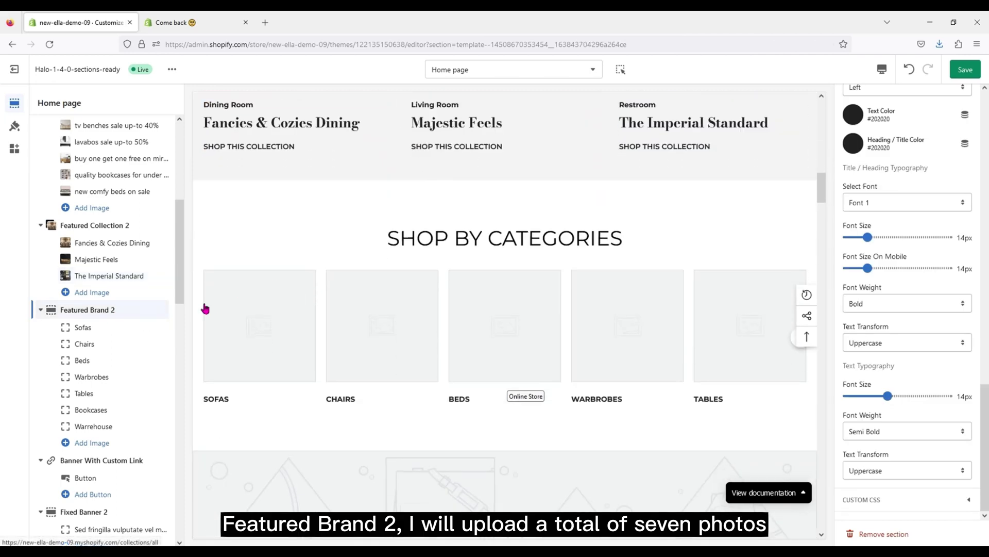
# Put the white sofa with teal cushions photo, file 13, on the Sofas tile
pyautogui.click(82, 328)
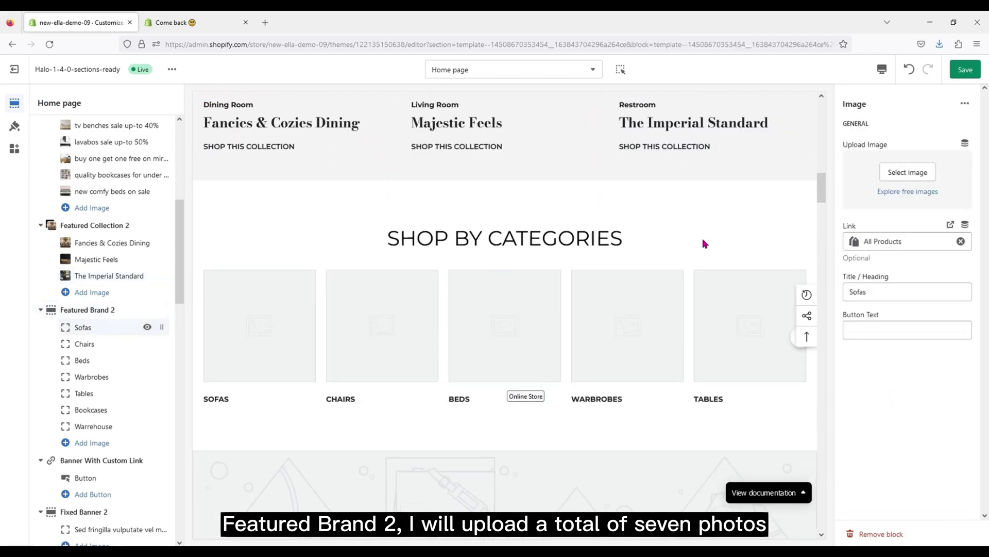
pyautogui.click(859, 180)
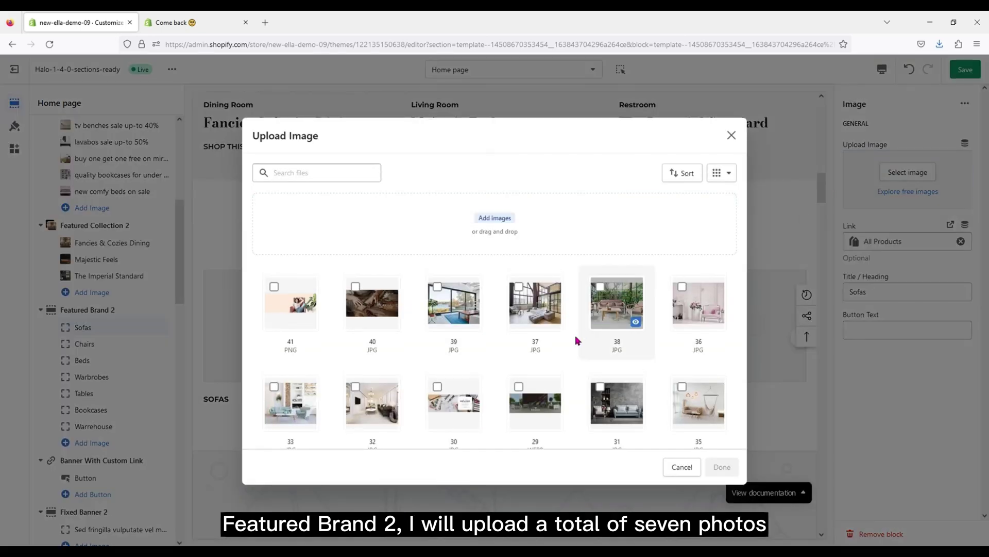
pyautogui.scroll(-8, 536, 369)
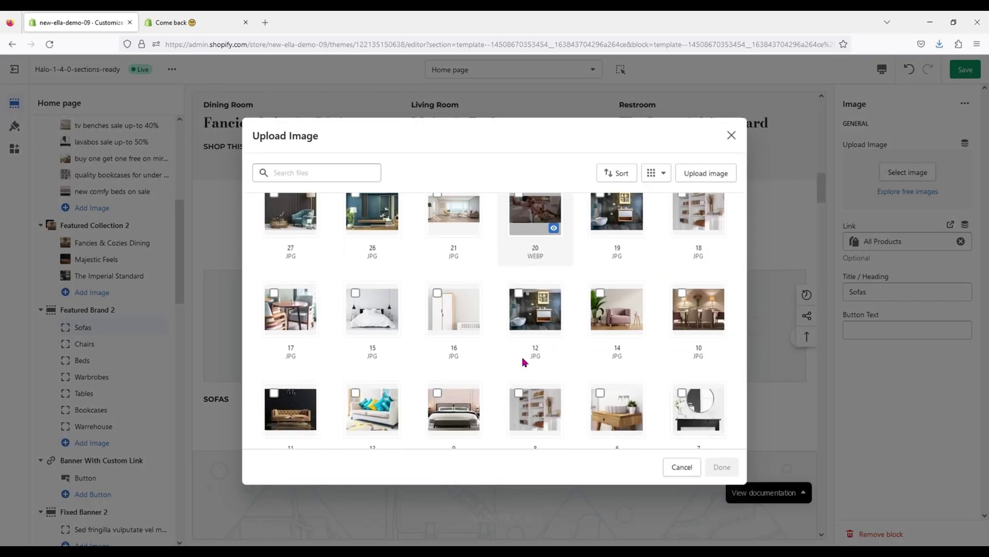
pyautogui.scroll(-1, 523, 361)
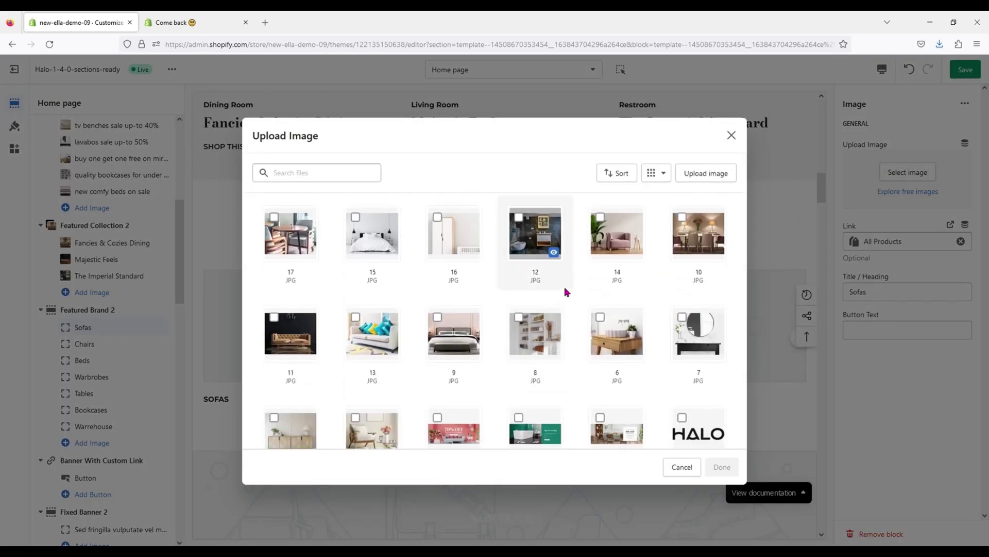
pyautogui.click(355, 318)
pyautogui.click(722, 466)
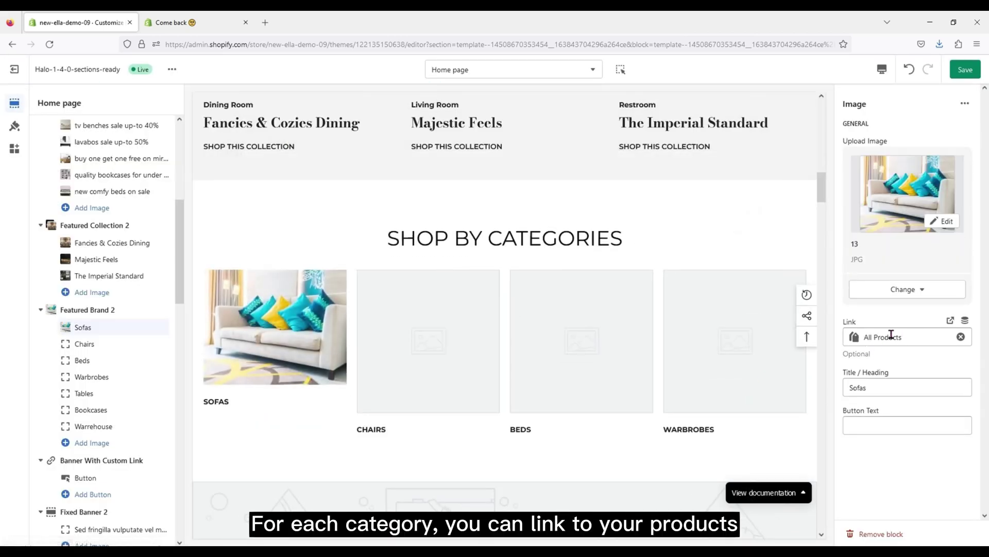
# Replace the Sofas tile's all-products link with a sample product
pyautogui.click(961, 337)
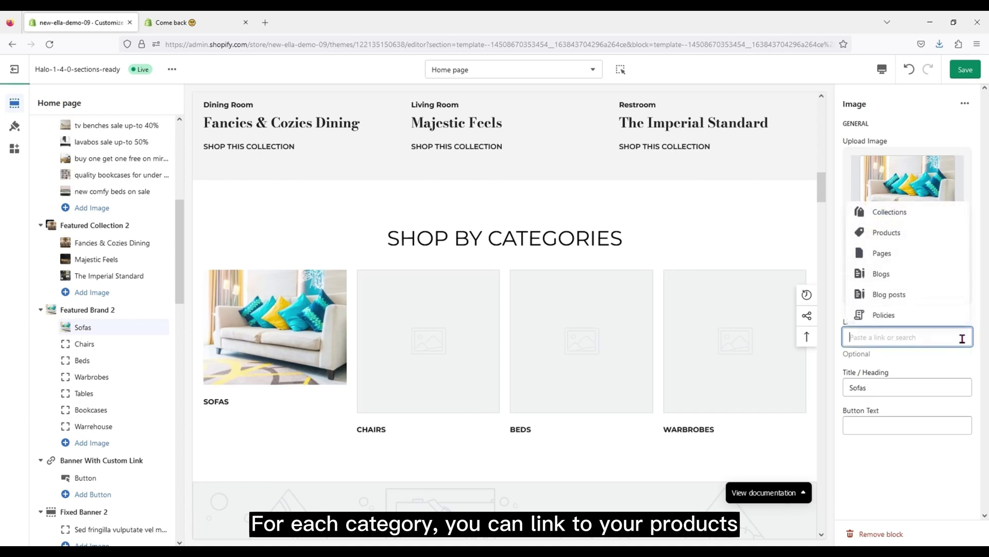
pyautogui.click(896, 234)
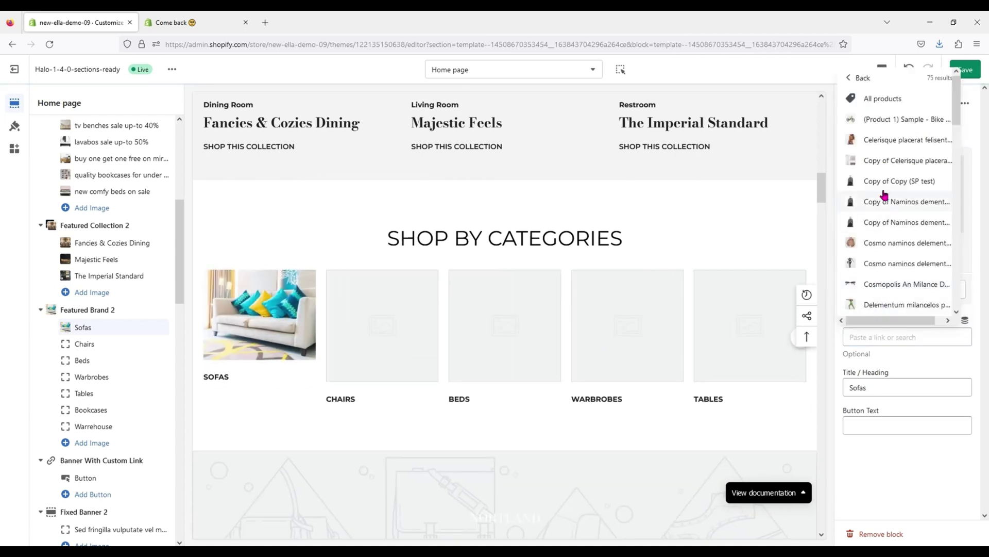
pyautogui.press('Return')
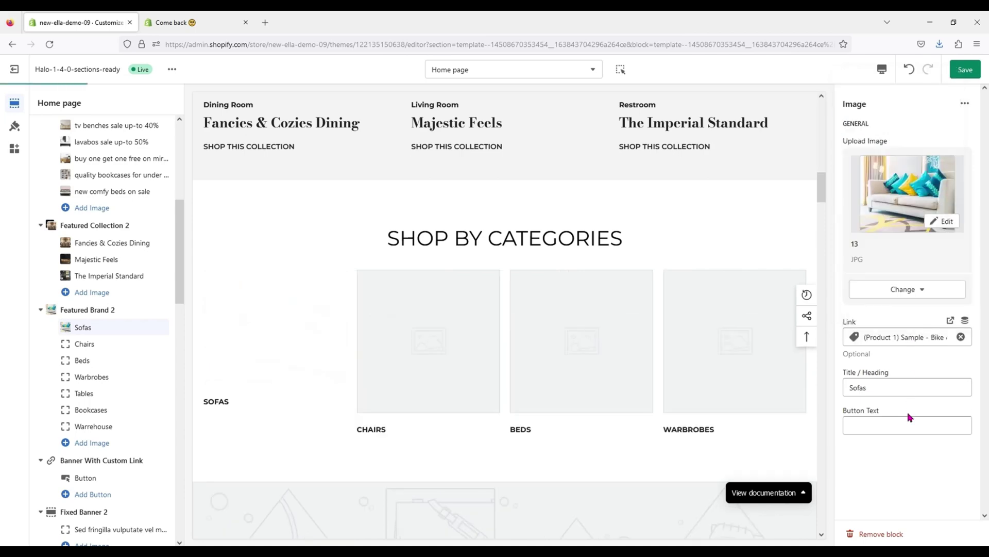
# Give the Chairs tile the pink armchair photo and the Beds tile the white bed photo
pyautogui.click(117, 350)
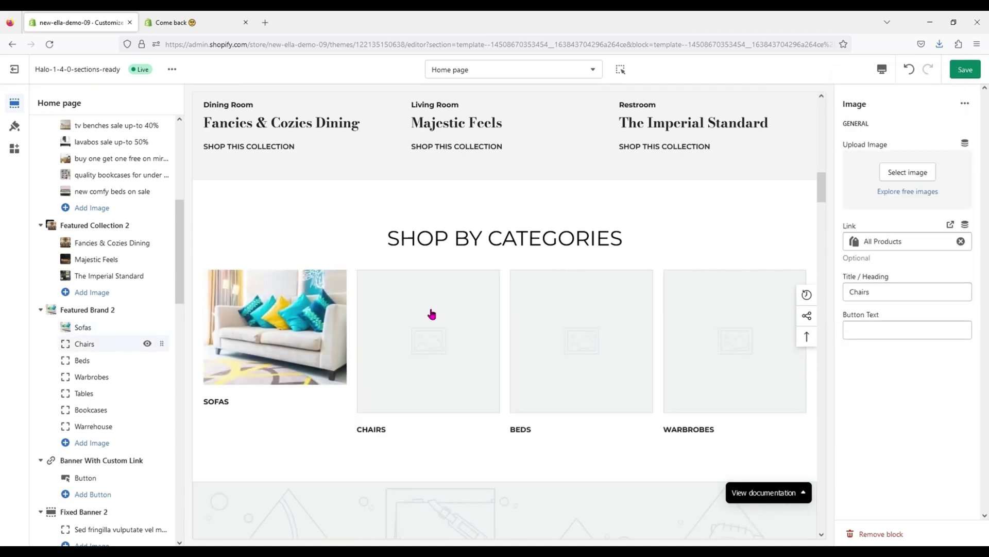
pyautogui.click(896, 171)
pyautogui.scroll(-3, 544, 309)
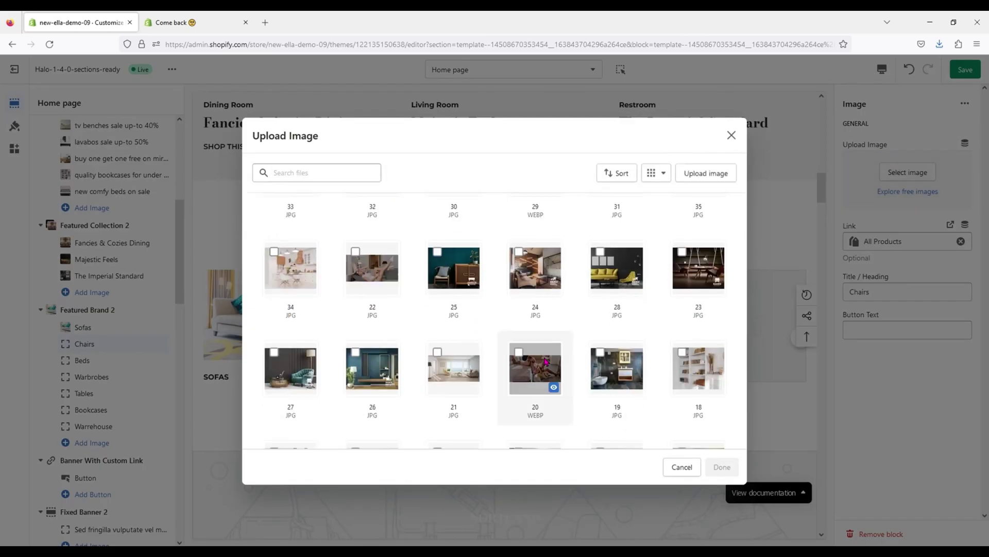
pyautogui.scroll(-2, 546, 363)
pyautogui.click(616, 350)
pyautogui.click(722, 467)
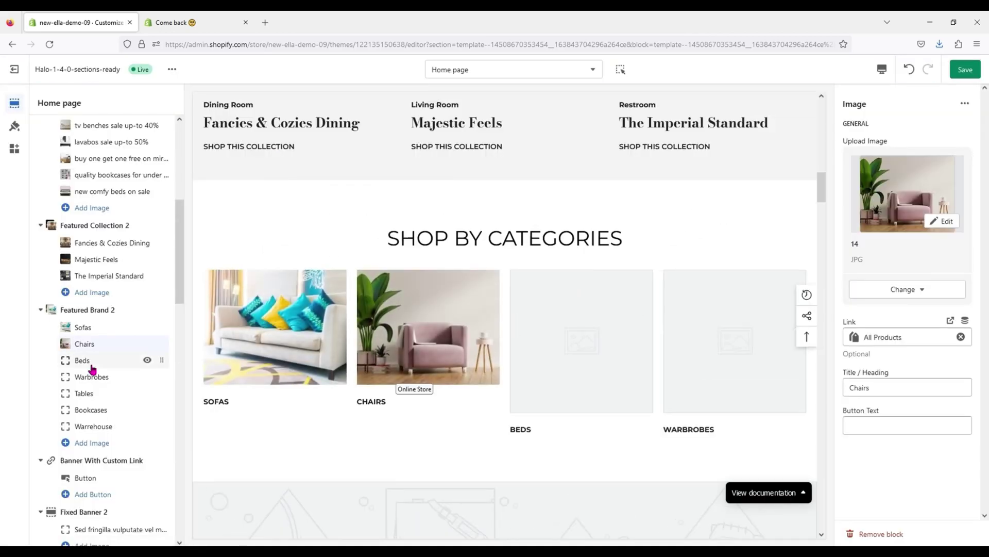
pyautogui.click(83, 361)
pyautogui.click(901, 177)
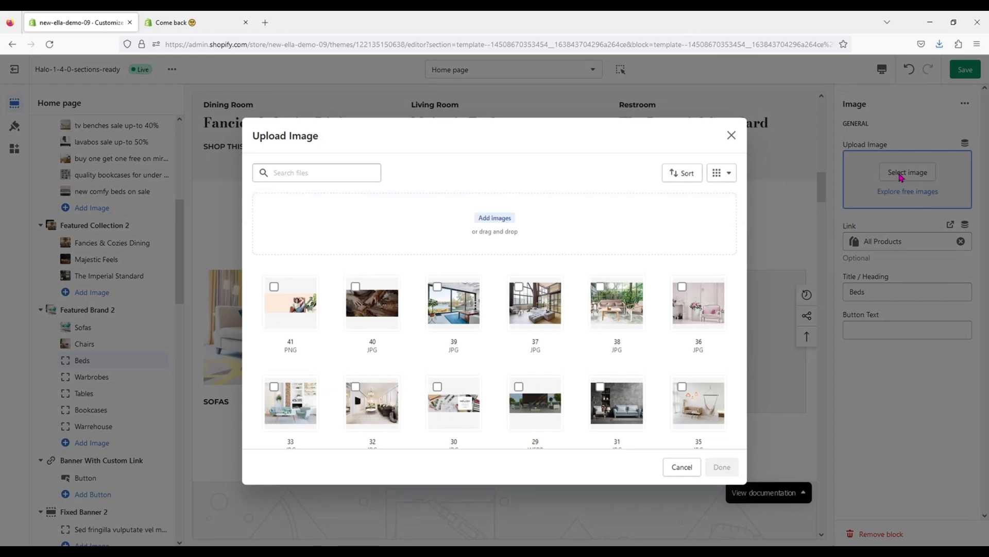
pyautogui.scroll(-6, 598, 340)
pyautogui.click(372, 293)
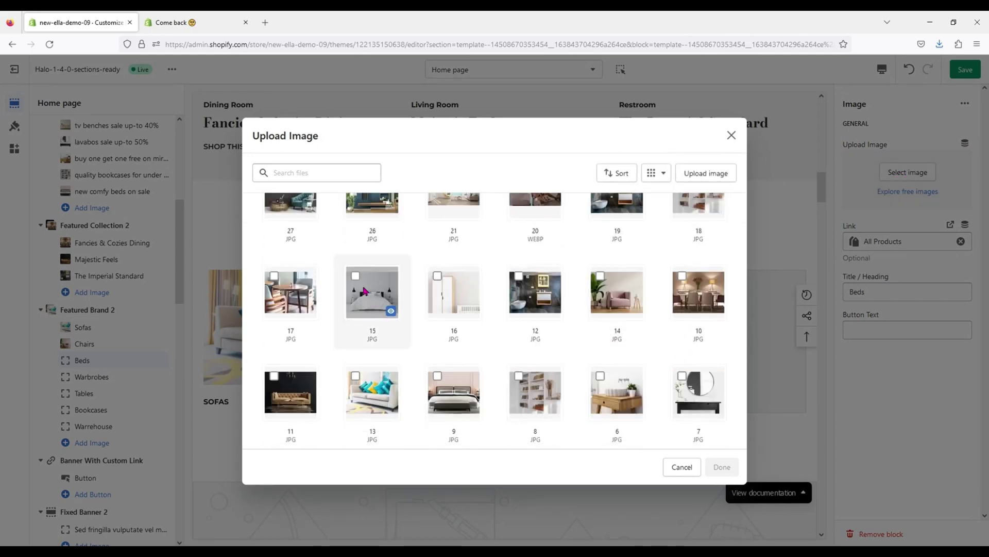
pyautogui.click(722, 467)
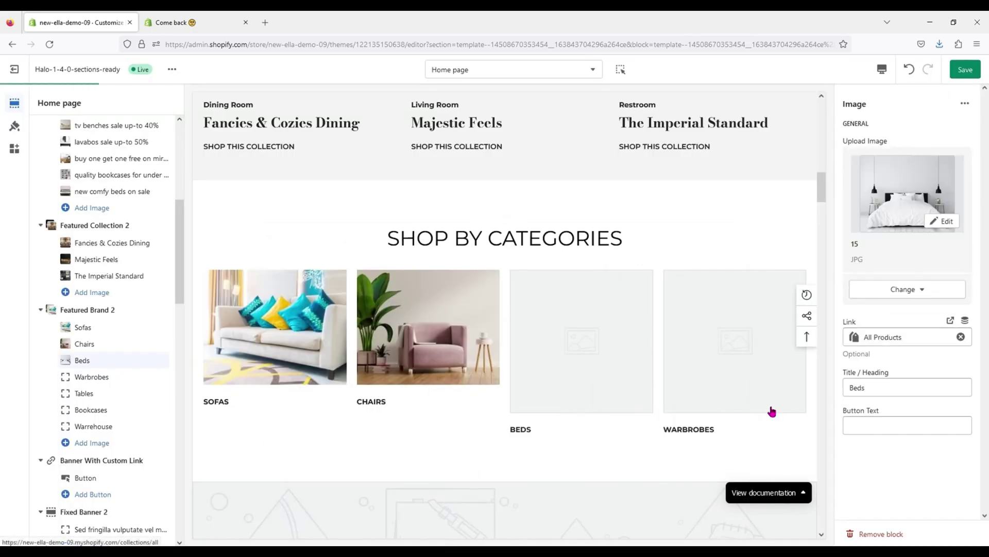
# Give the Warbrobes tile the white wardrobe photo and the Tables tile image 17
pyautogui.click(125, 378)
pyautogui.click(862, 182)
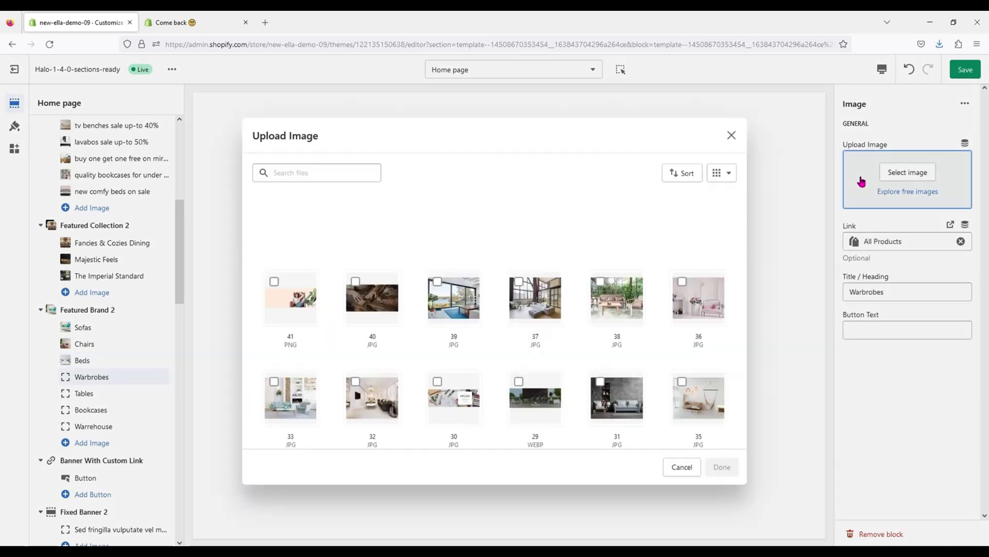
pyautogui.scroll(-6, 505, 334)
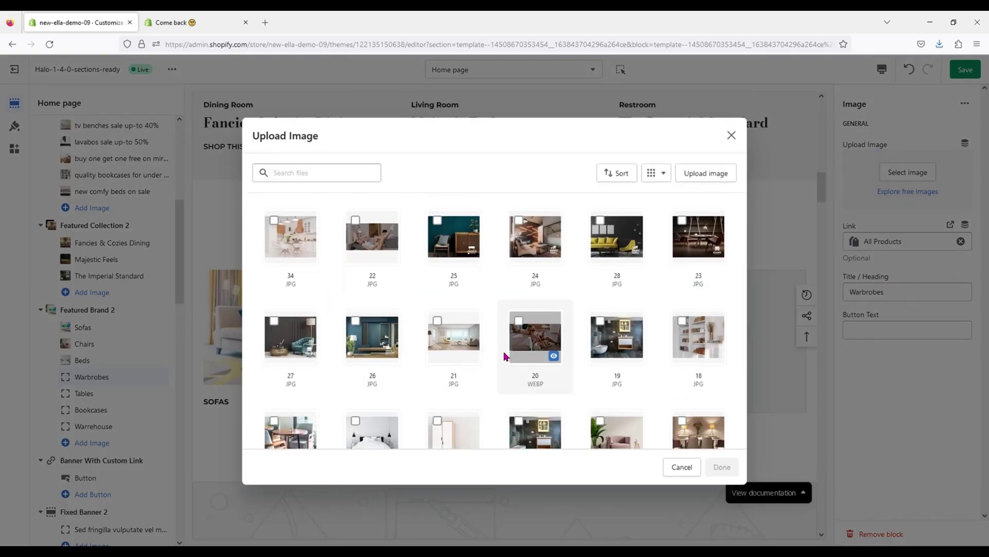
pyautogui.click(453, 294)
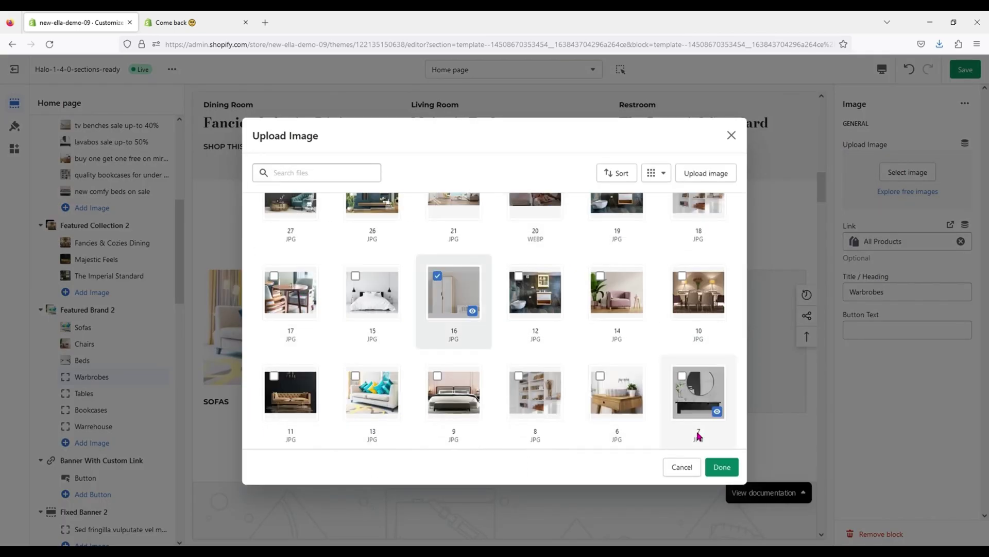
pyautogui.click(721, 466)
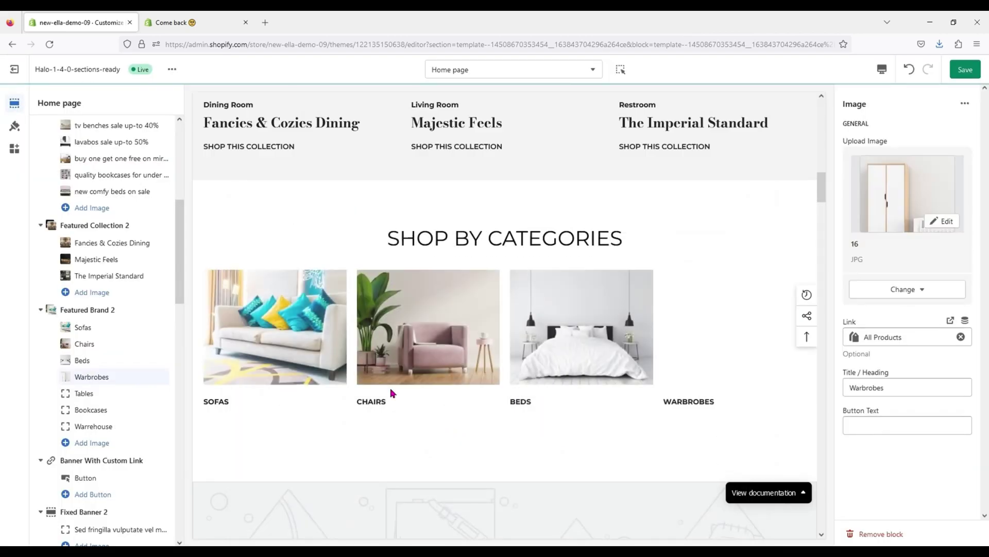
pyautogui.click(142, 394)
pyautogui.click(883, 175)
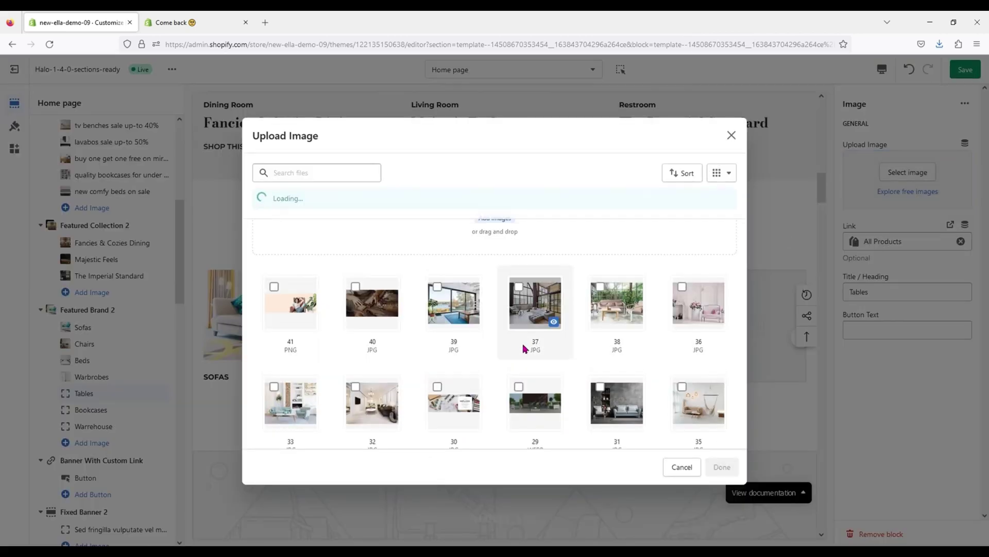
pyautogui.scroll(-3, 463, 355)
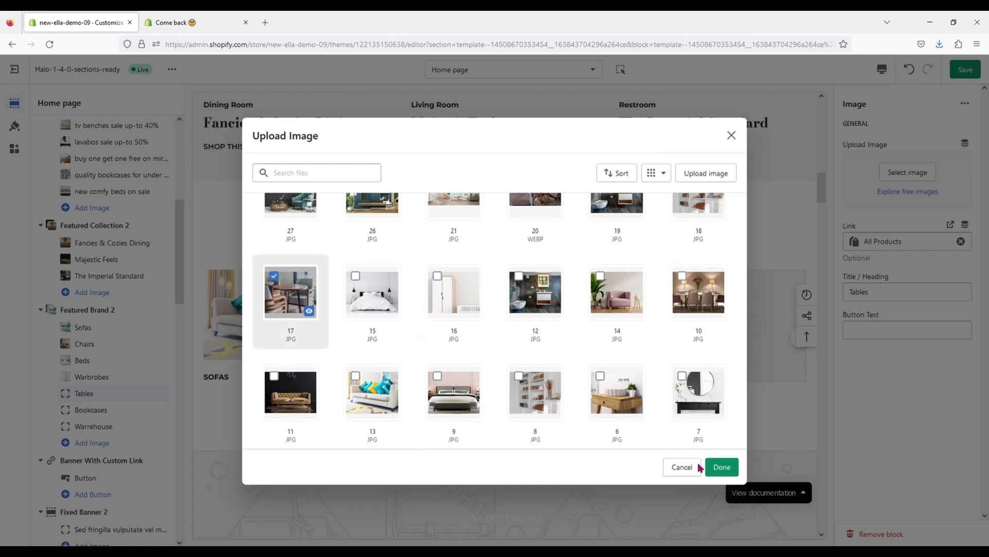
pyautogui.click(717, 470)
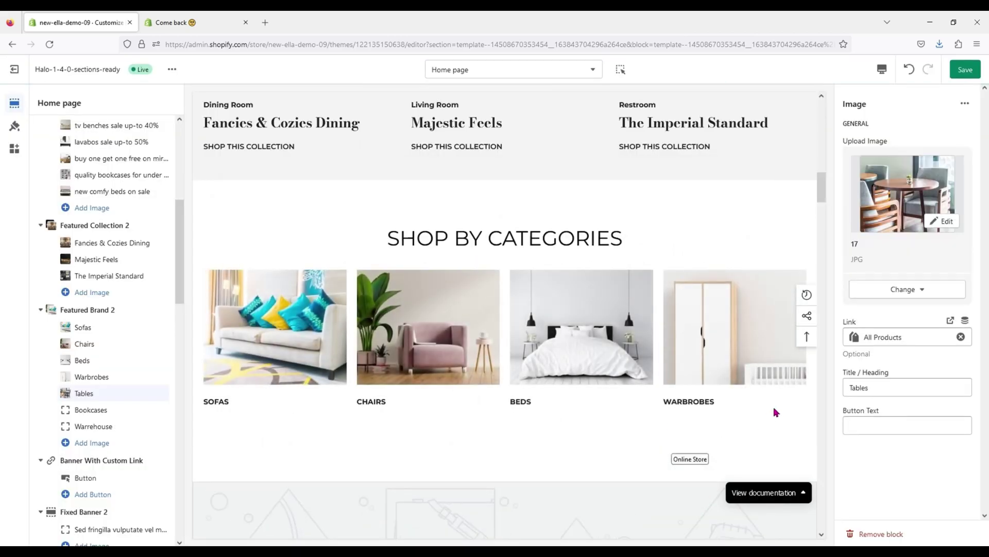
# Give the Bookcases block image 18 and the Warrehouse block image 19
pyautogui.click(900, 174)
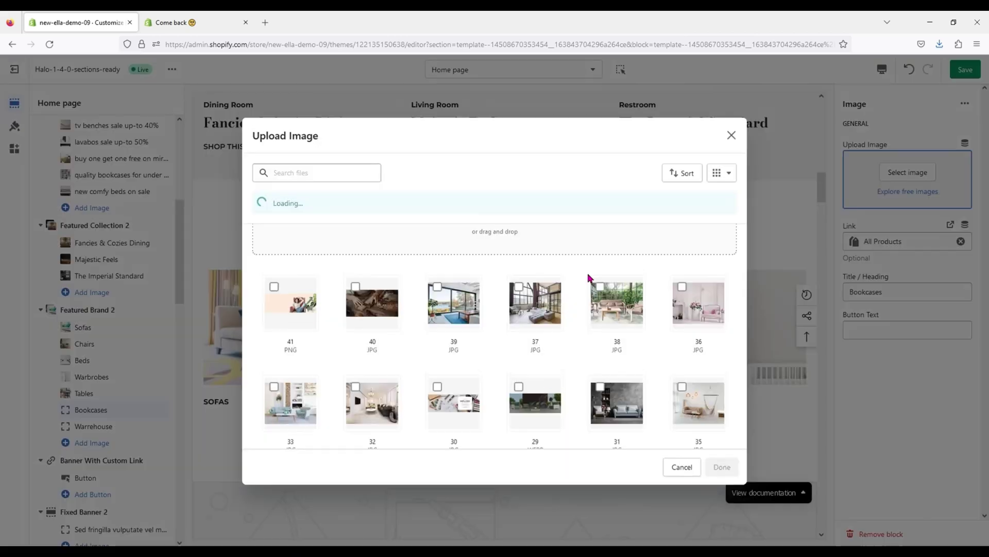
pyautogui.scroll(-5, 490, 371)
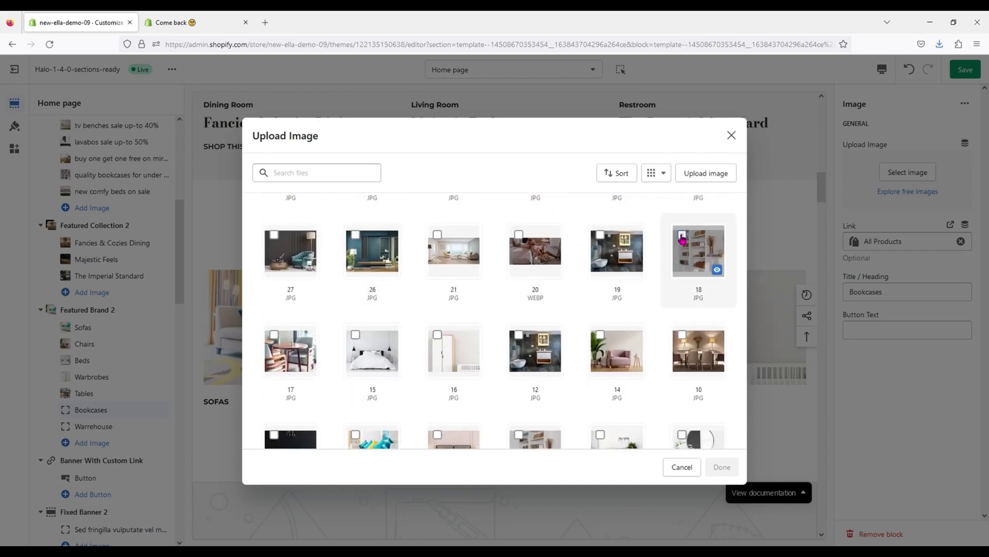
pyautogui.click(684, 251)
pyautogui.click(722, 467)
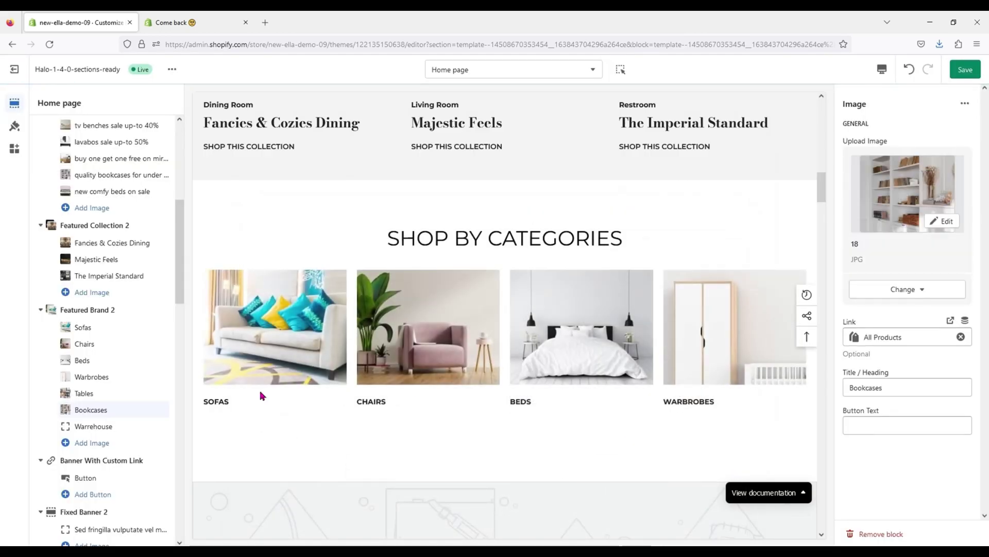
pyautogui.click(106, 430)
pyautogui.click(907, 173)
pyautogui.scroll(-5, 629, 347)
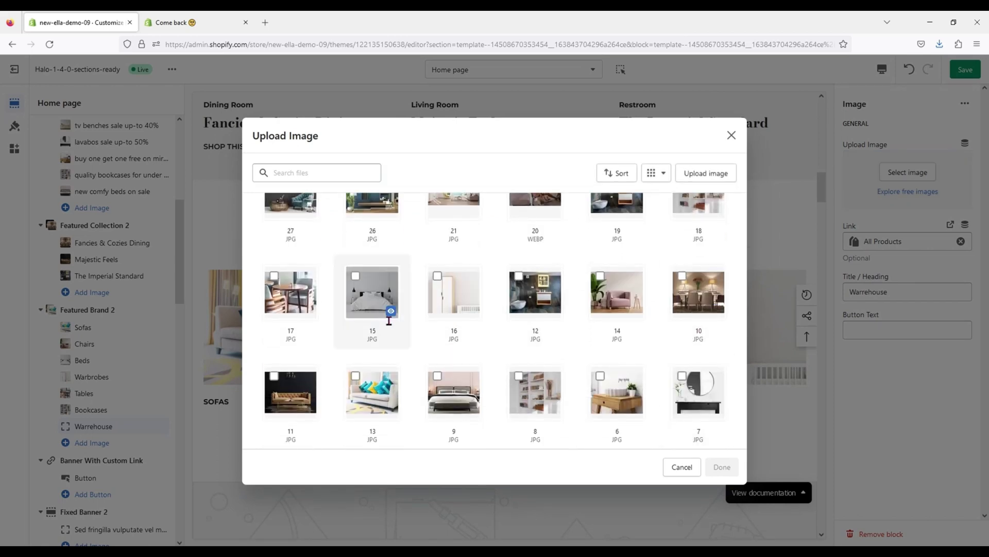
pyautogui.scroll(1, 577, 309)
pyautogui.click(614, 309)
pyautogui.click(722, 467)
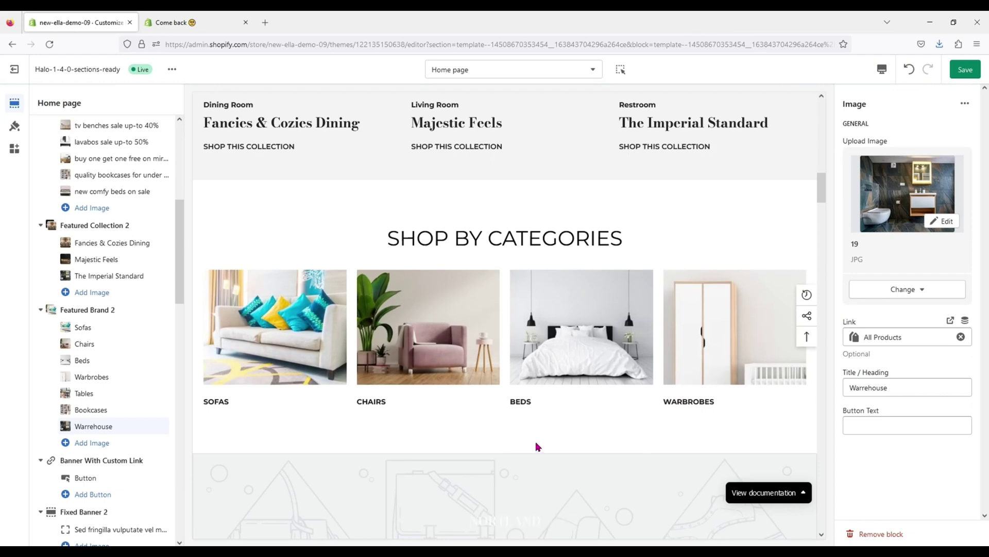
# Check the Banner With Custom Link's button block and its YouTube video ID
pyautogui.scroll(-5, 536, 446)
pyautogui.scroll(-3, 101, 424)
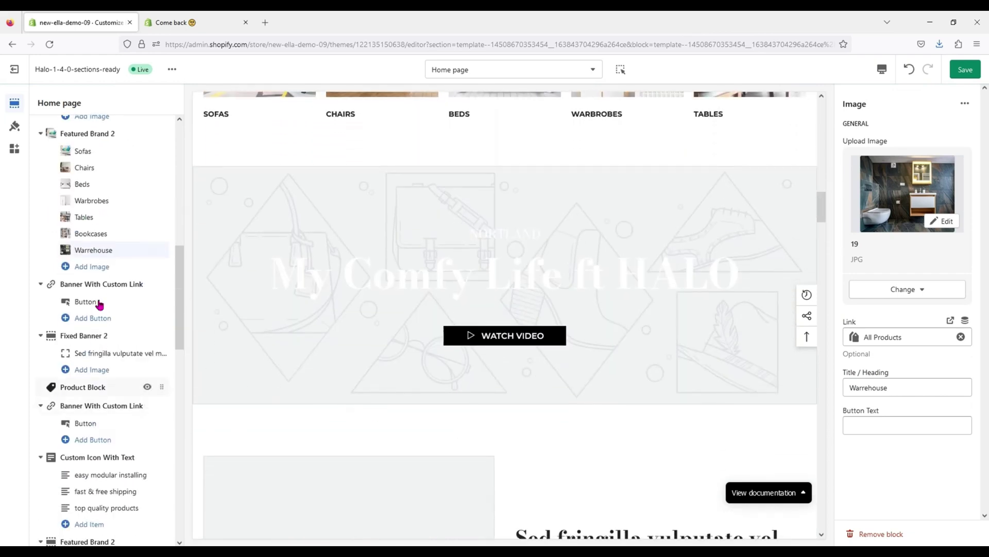
pyautogui.click(99, 287)
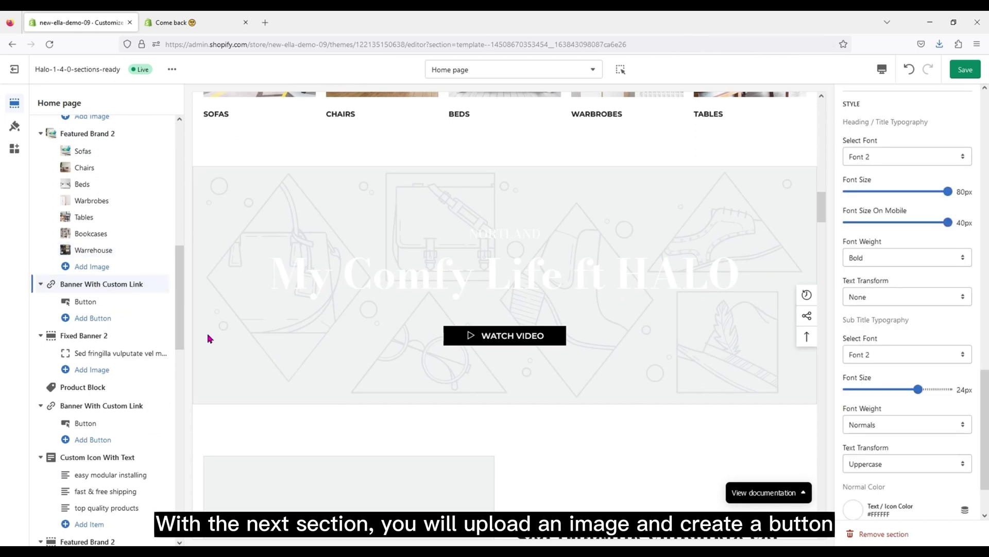
pyautogui.click(118, 306)
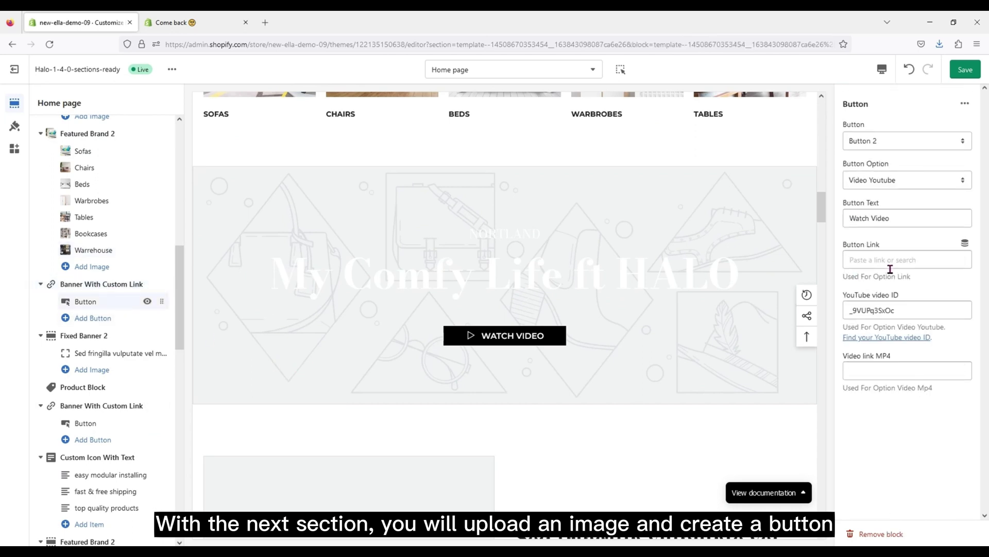
pyautogui.moveTo(917, 313); pyautogui.dragTo(834, 315)
pyautogui.click(881, 315)
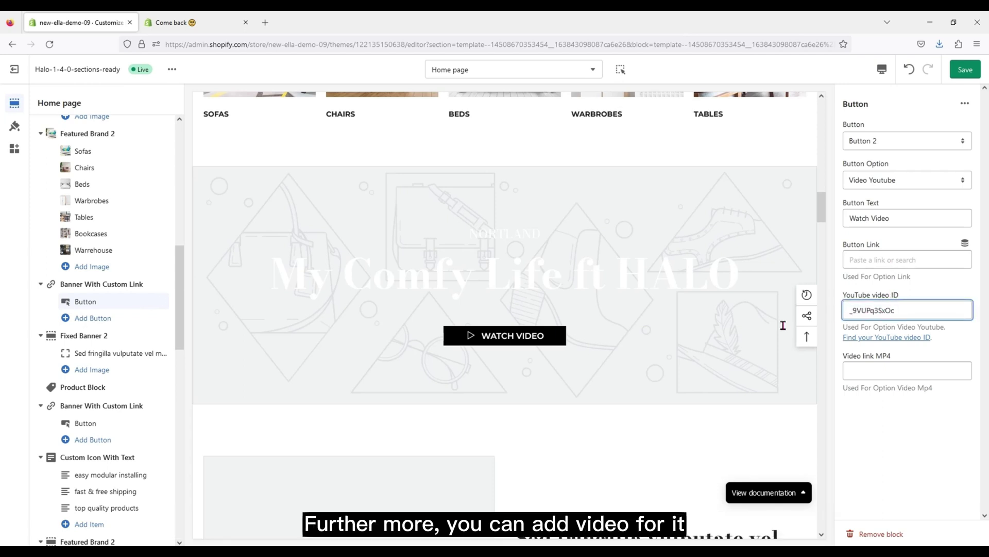
pyautogui.click(113, 287)
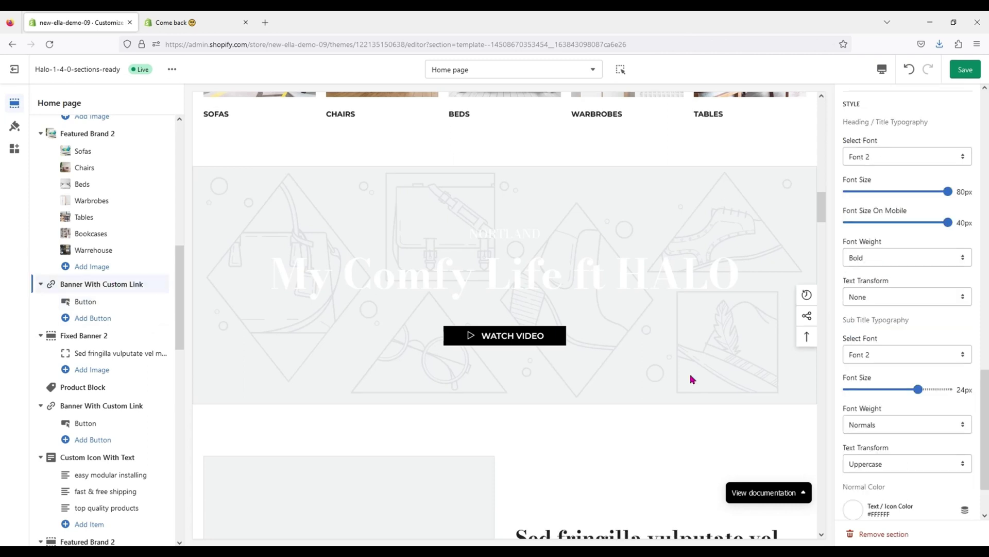
# Set image 20, the couple with a dog, as the banner's background
pyautogui.scroll(-2, 933, 338)
pyautogui.scroll(10, 917, 368)
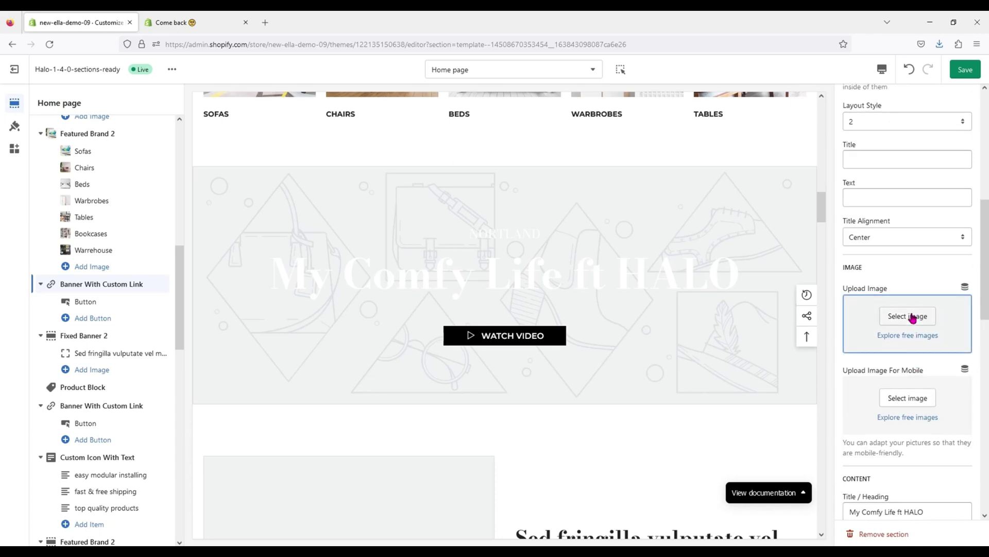
pyautogui.click(908, 316)
pyautogui.scroll(-3, 525, 360)
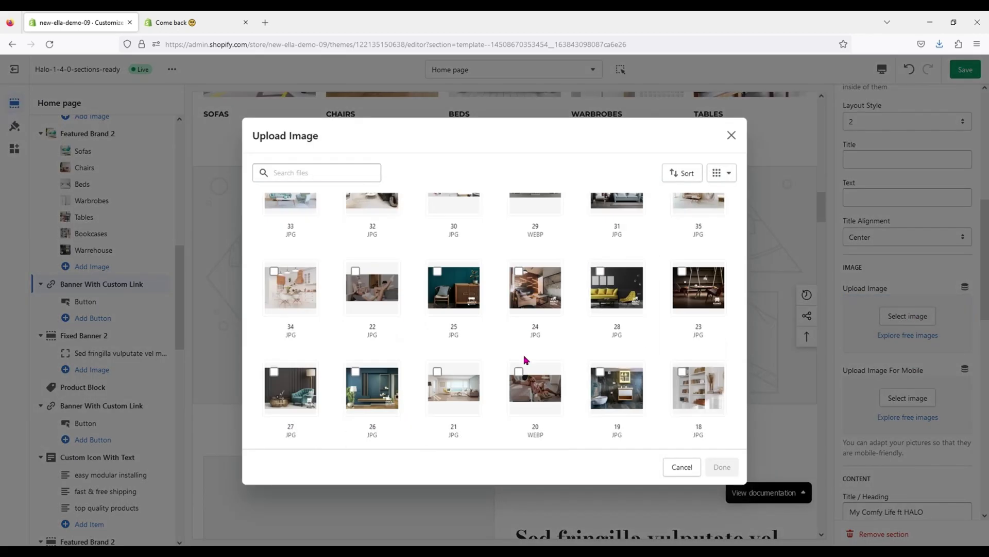
pyautogui.scroll(-1, 526, 359)
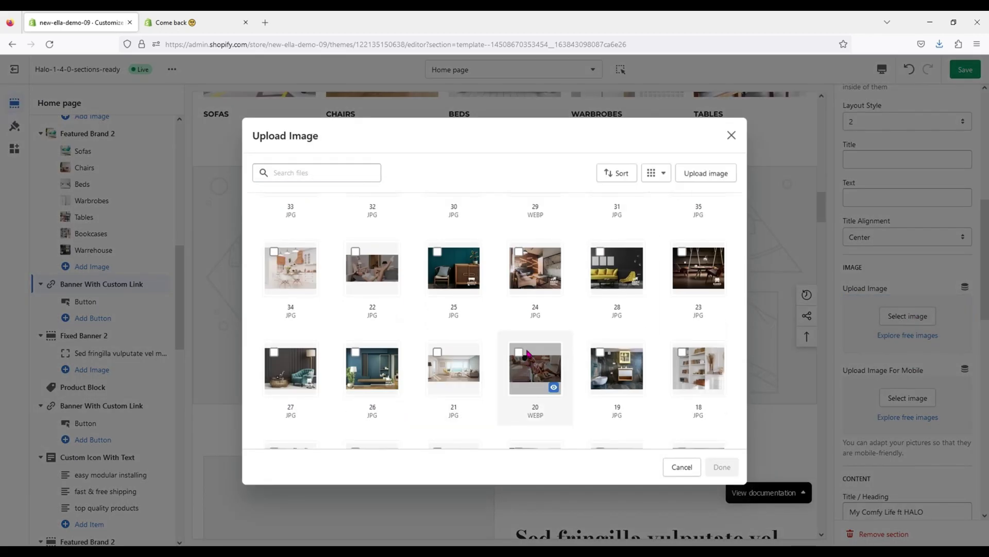
pyautogui.click(522, 354)
pyautogui.press('Escape')
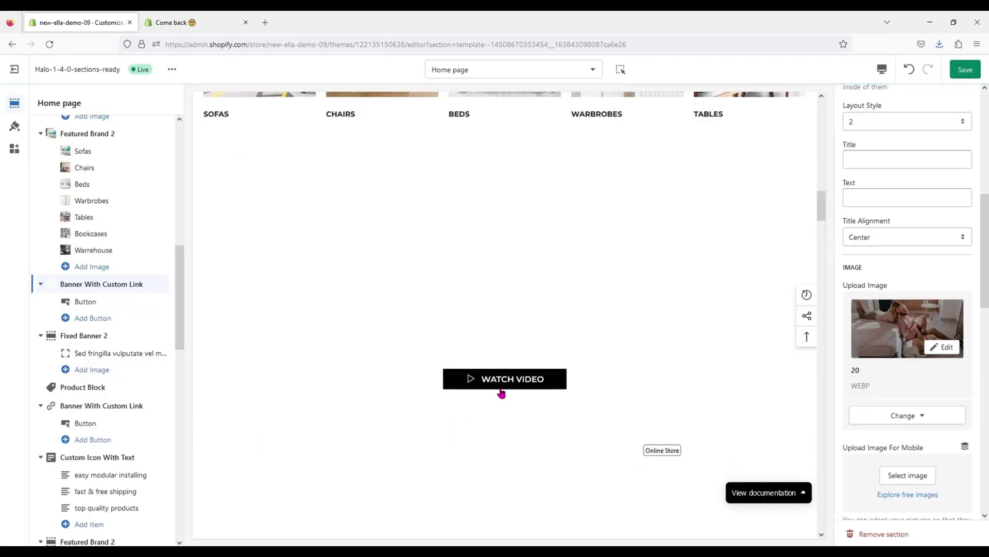
pyautogui.scroll(-4, 340, 454)
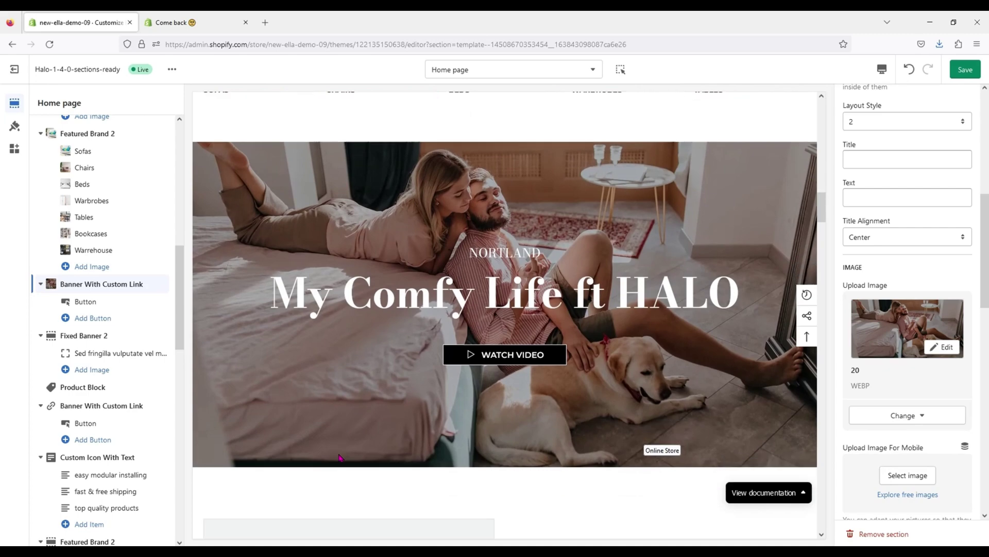
pyautogui.scroll(-7, 355, 447)
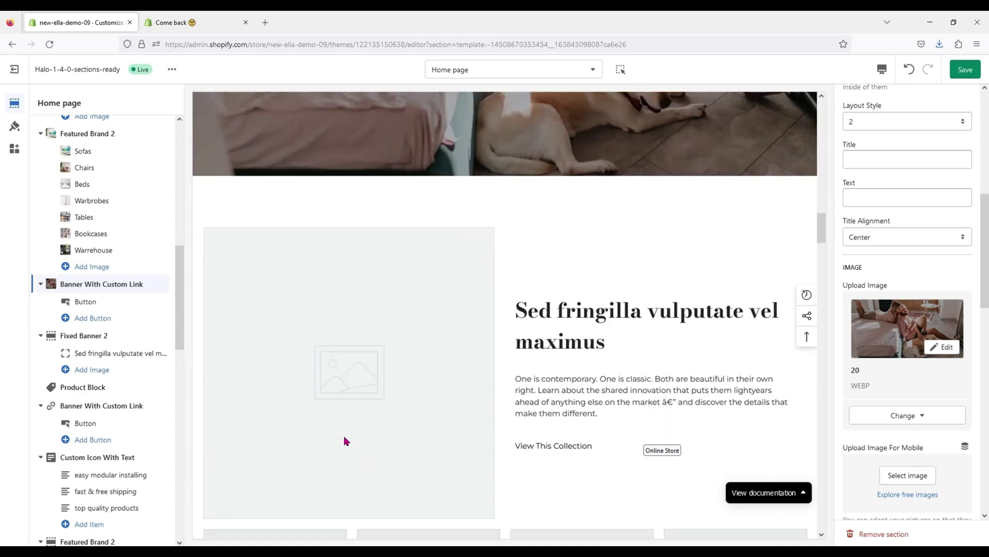
# Set image 21 (JPG) on Fixed Banner 2's Sed fringilla vulputate vel maximus block
pyautogui.click(100, 336)
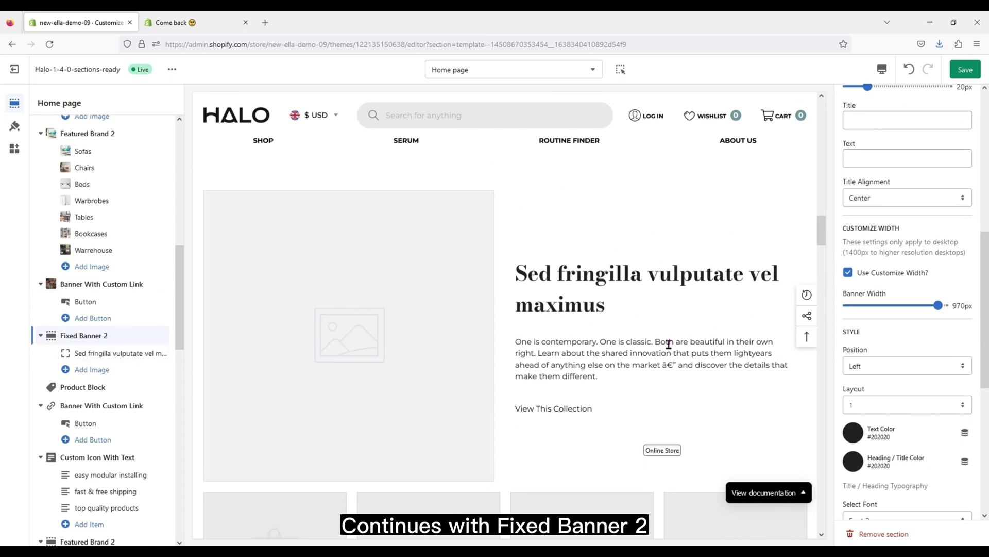
pyautogui.scroll(7, 964, 392)
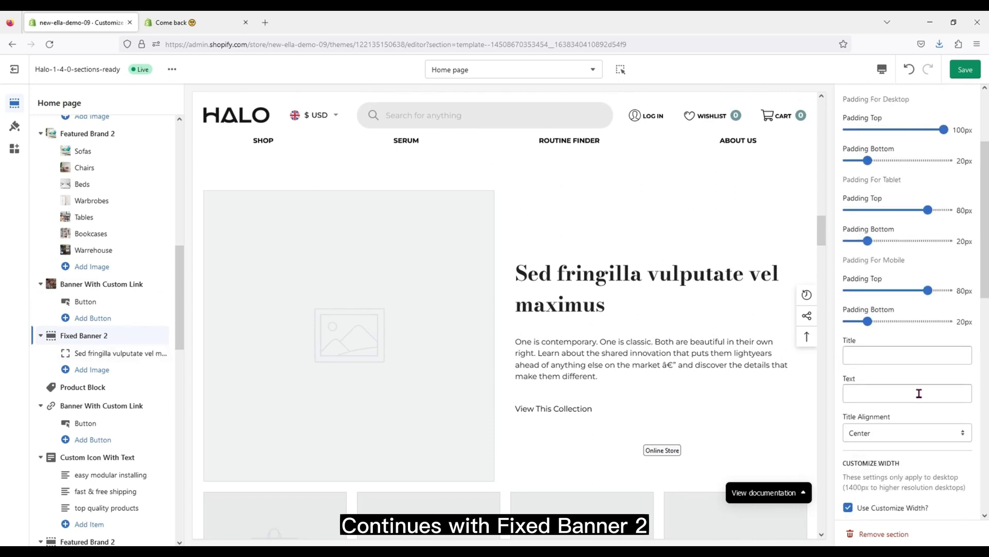
pyautogui.click(129, 354)
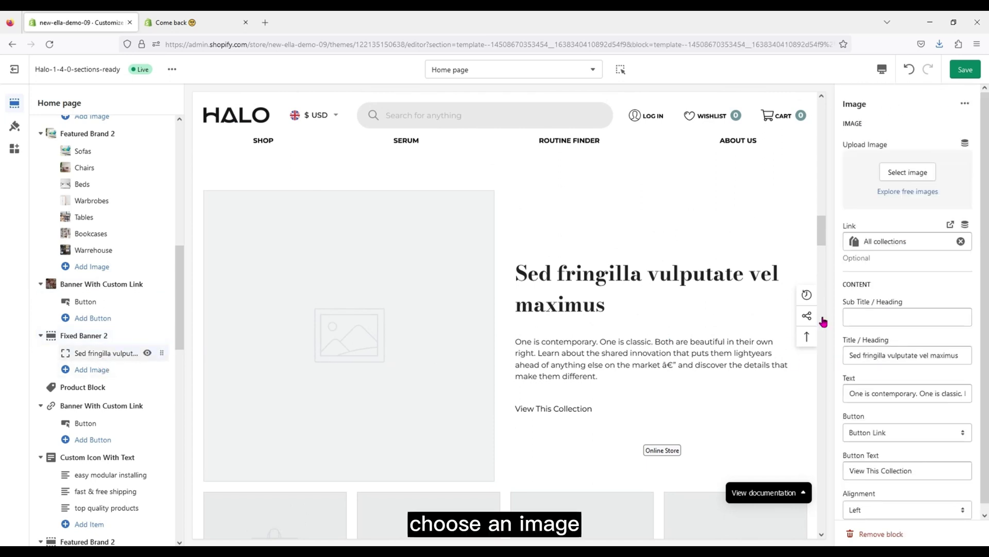
pyautogui.click(904, 170)
pyautogui.scroll(-5, 521, 336)
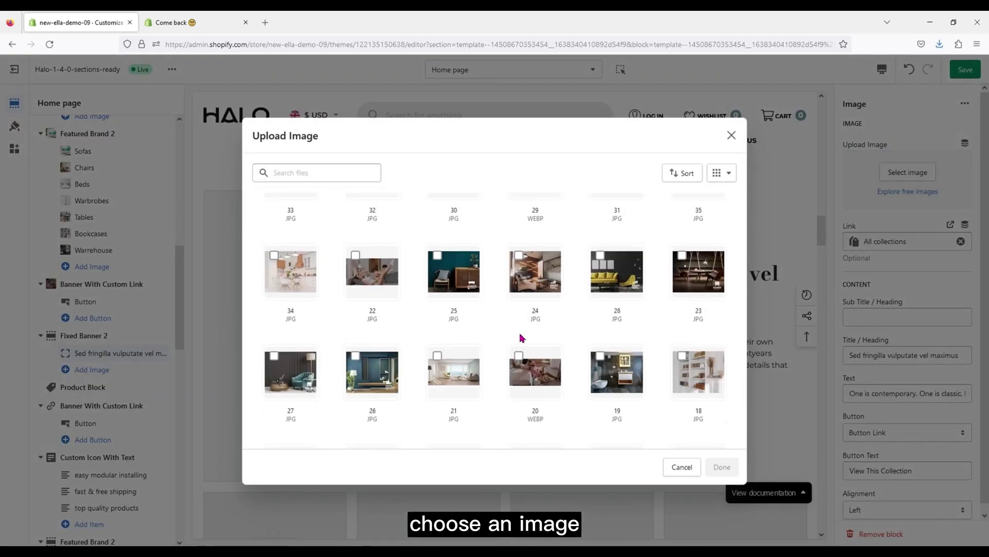
pyautogui.scroll(-1, 520, 339)
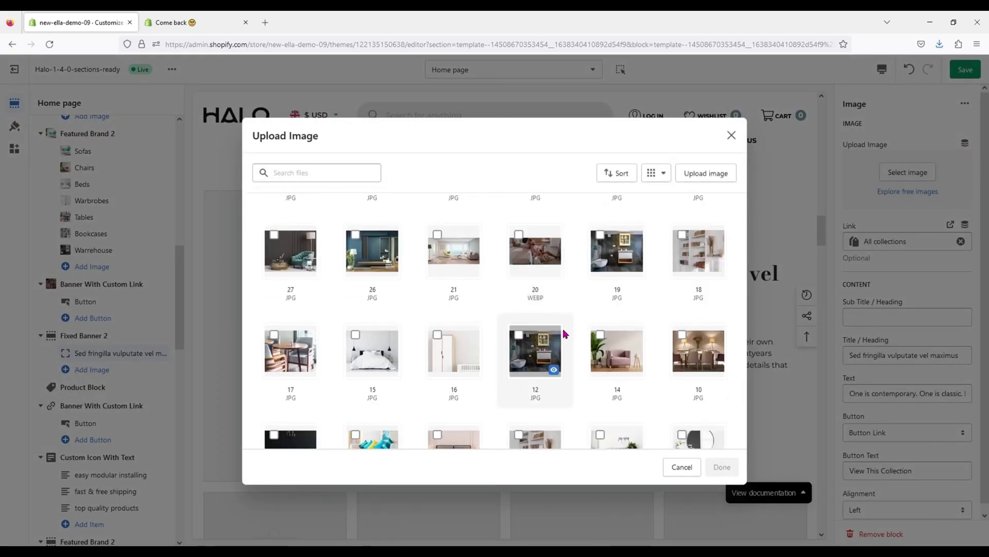
pyautogui.scroll(3, 565, 333)
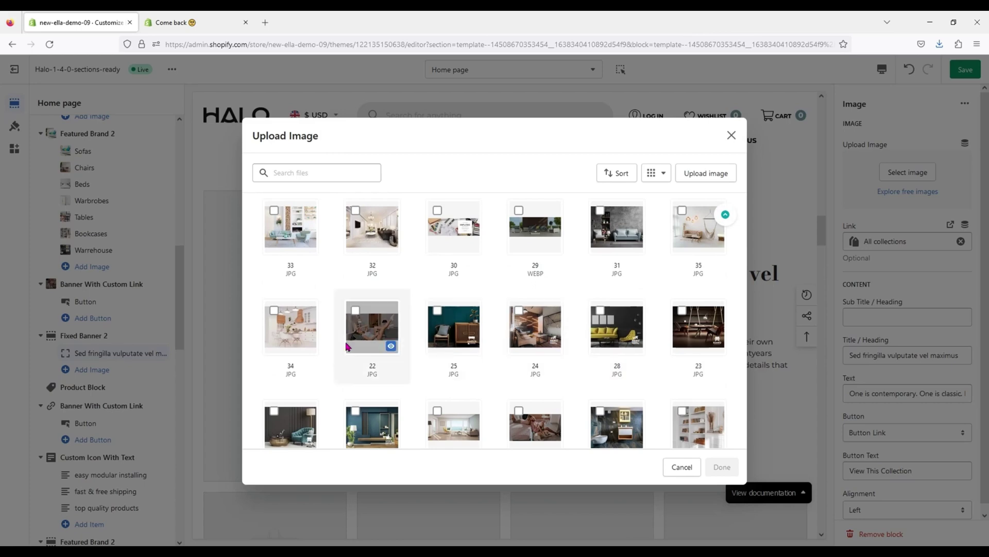
pyautogui.scroll(-3, 349, 345)
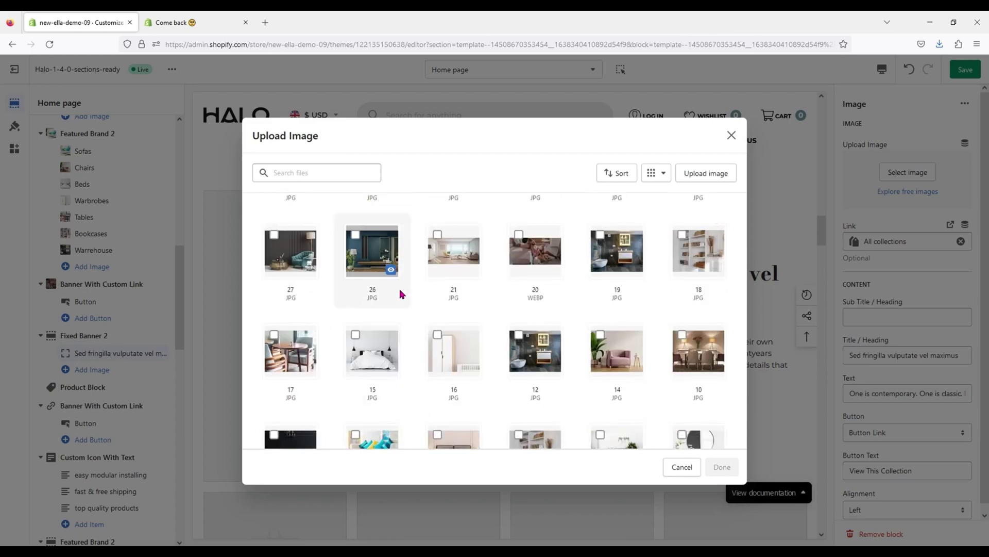
pyautogui.click(721, 467)
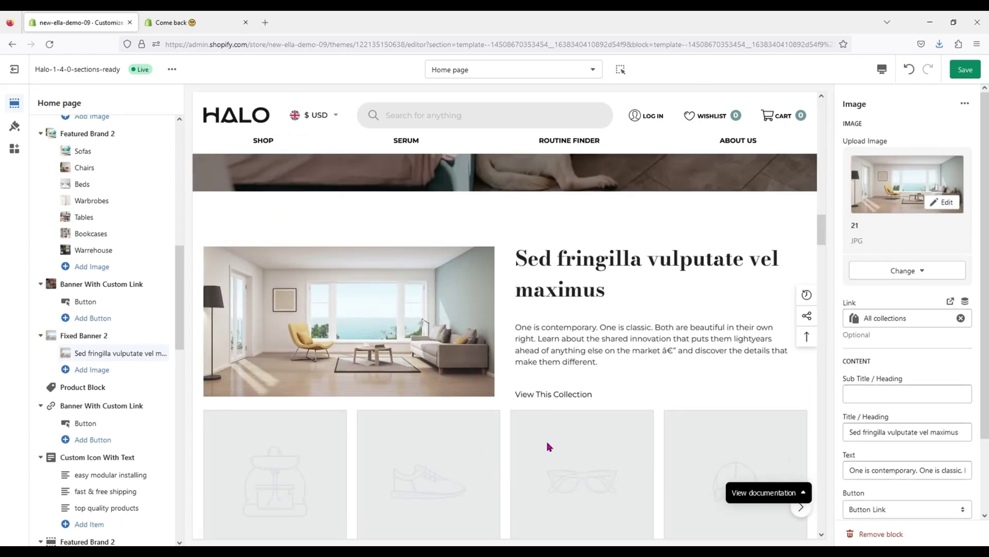
# Link the Product Block section to the Summer collection and check its products in the preview
pyautogui.click(117, 391)
pyautogui.scroll(-10, 883, 355)
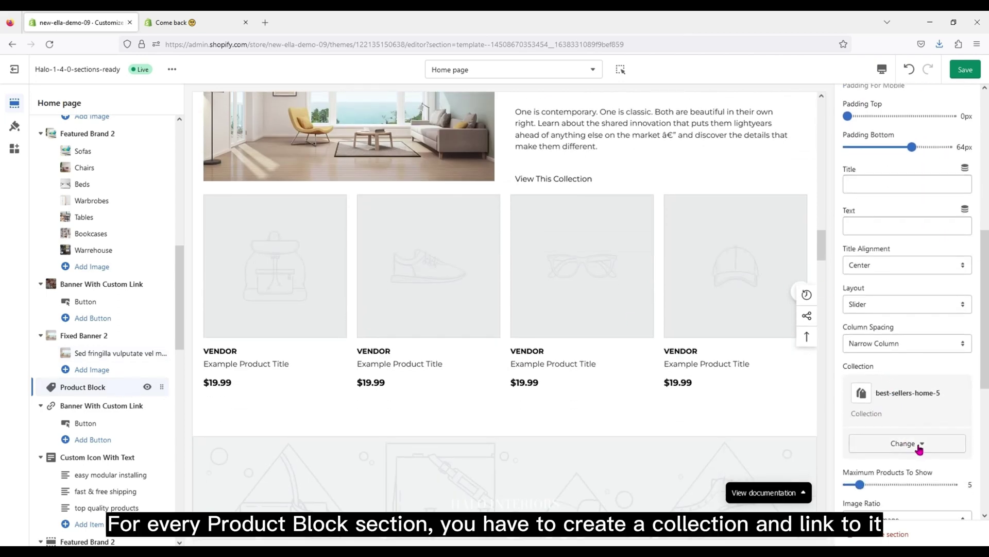
pyautogui.scroll(-1, 919, 449)
pyautogui.click(912, 385)
pyautogui.click(891, 411)
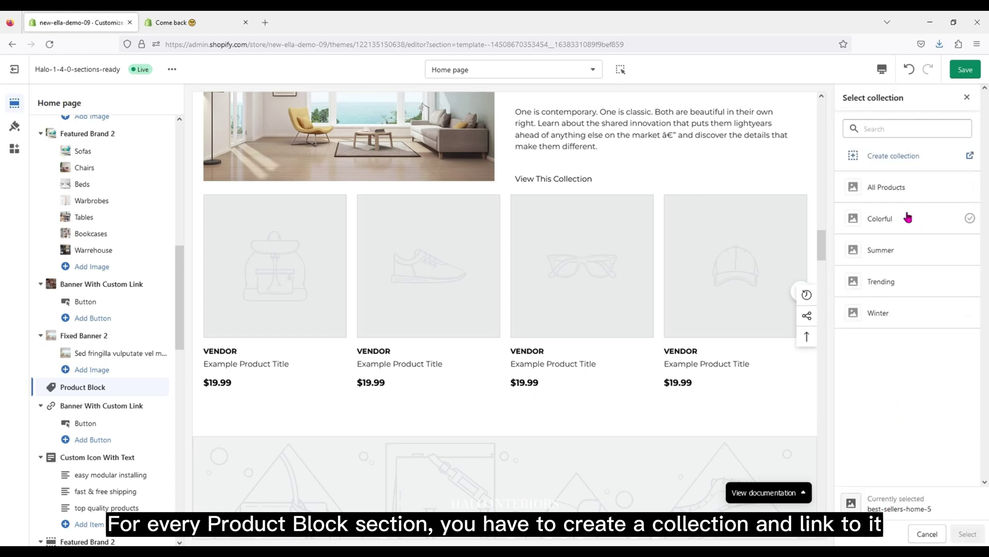
pyautogui.click(907, 252)
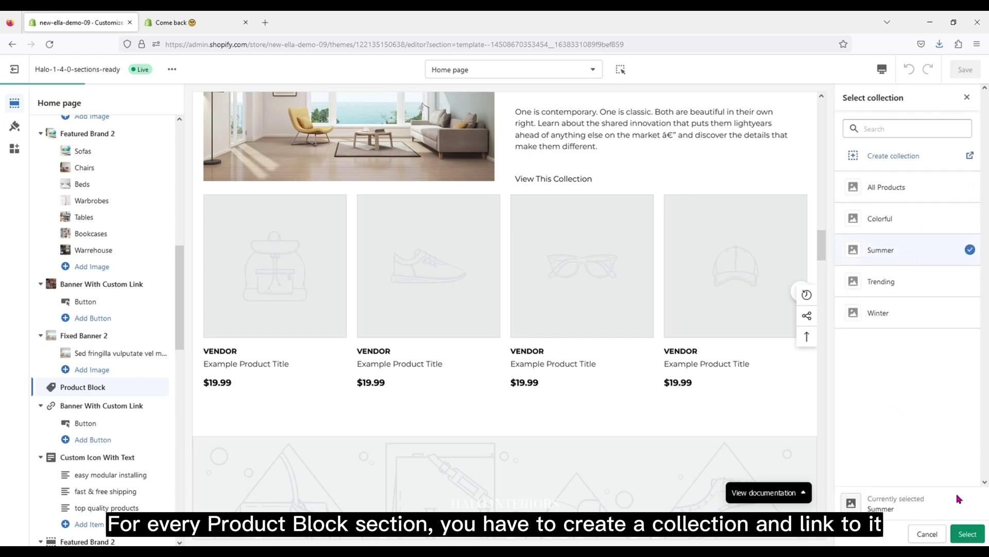
pyautogui.click(968, 534)
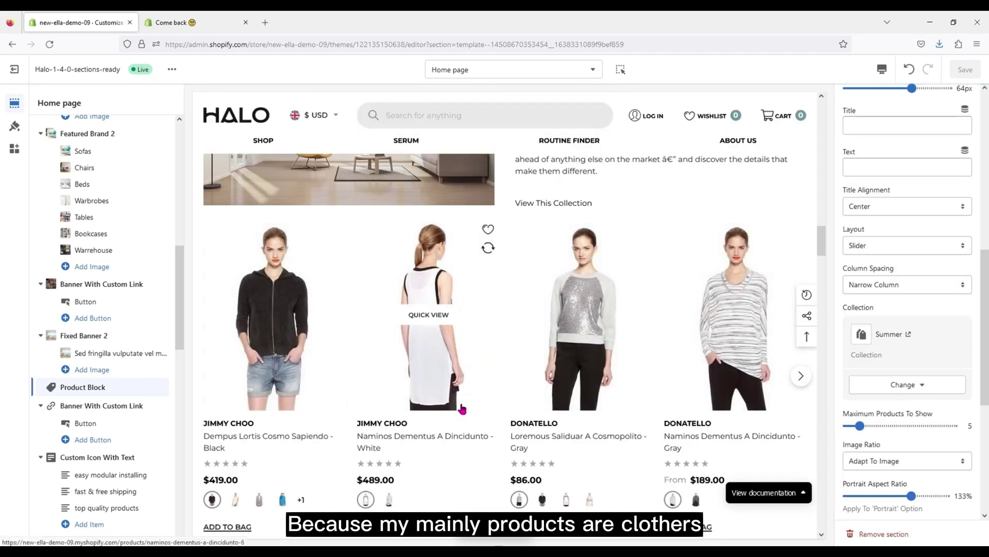
pyautogui.scroll(-4, 446, 418)
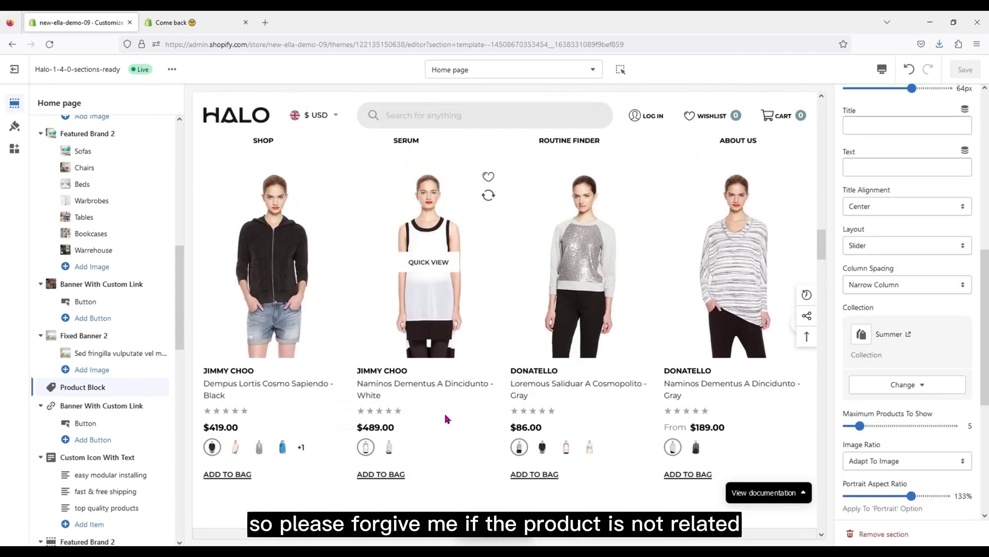
pyautogui.scroll(-7, 407, 340)
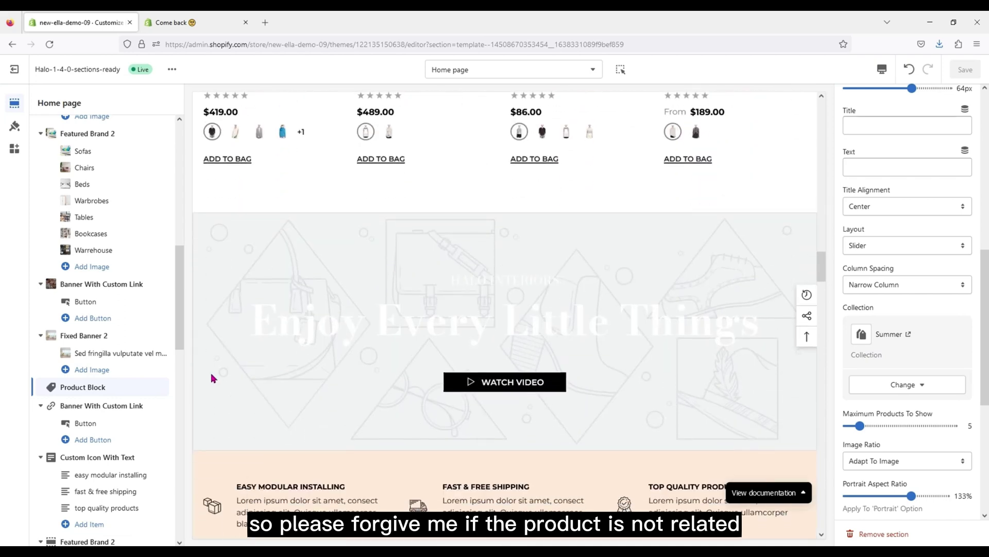
# Set image 22, the woman on the sofa, behind Enjoy Every Little Things
pyautogui.click(120, 411)
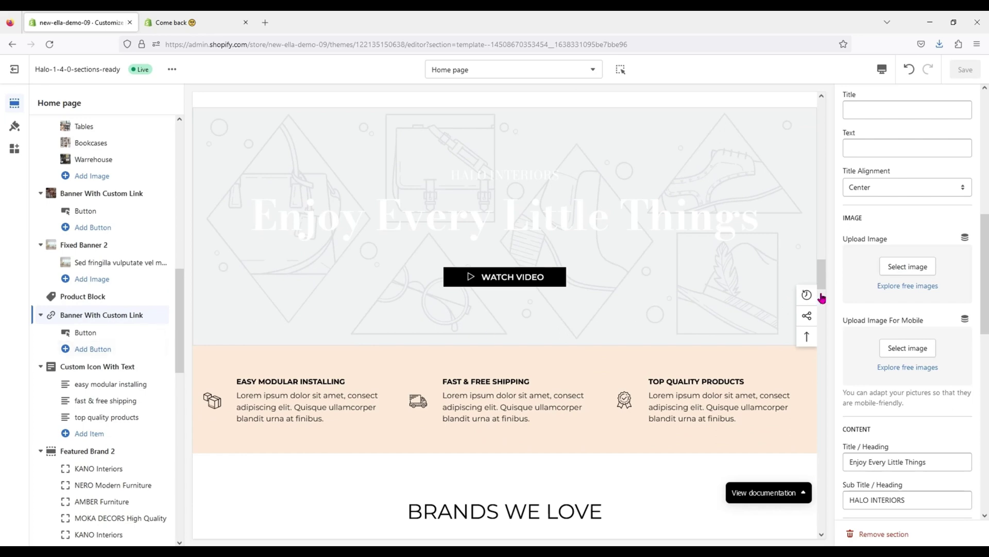
pyautogui.click(893, 266)
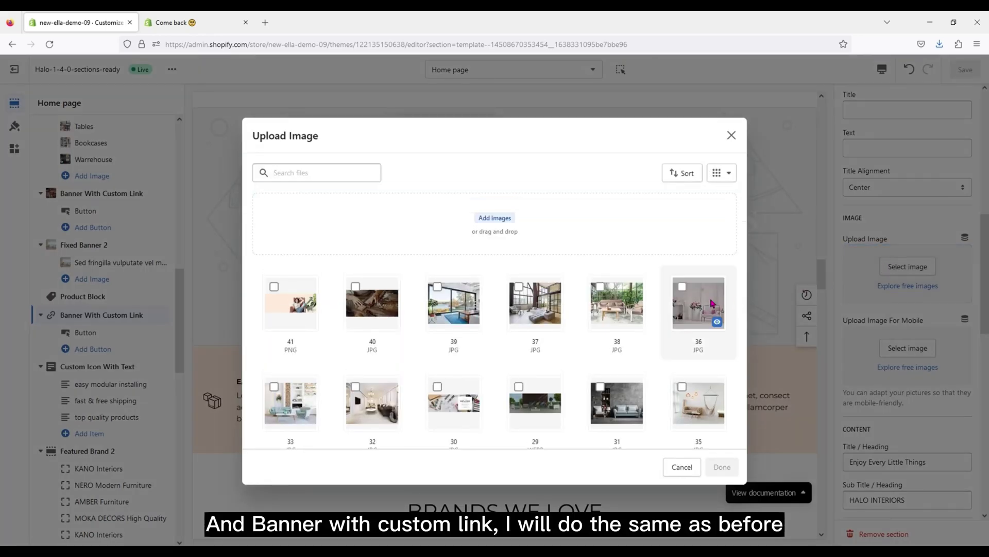
pyautogui.scroll(-3, 570, 347)
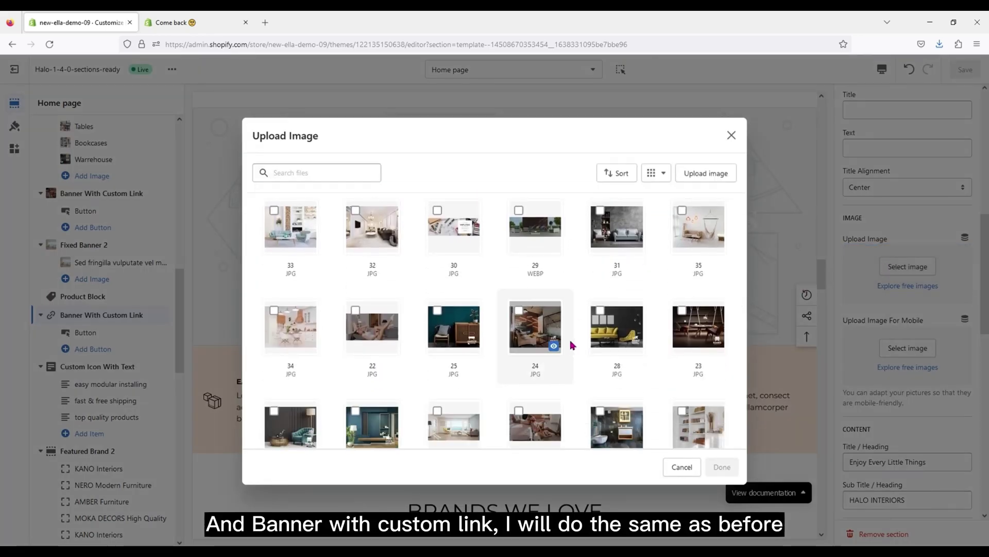
pyautogui.click(363, 322)
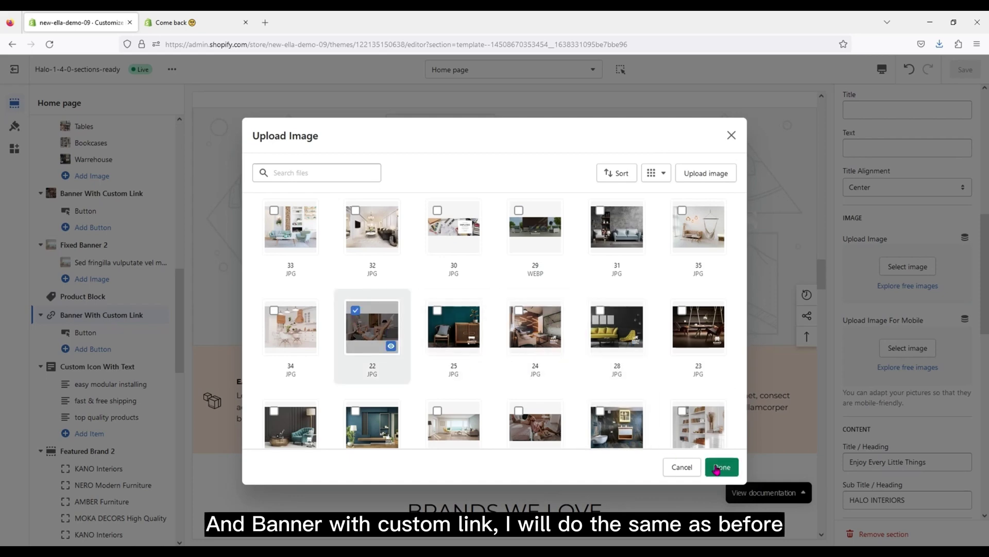
pyautogui.click(721, 467)
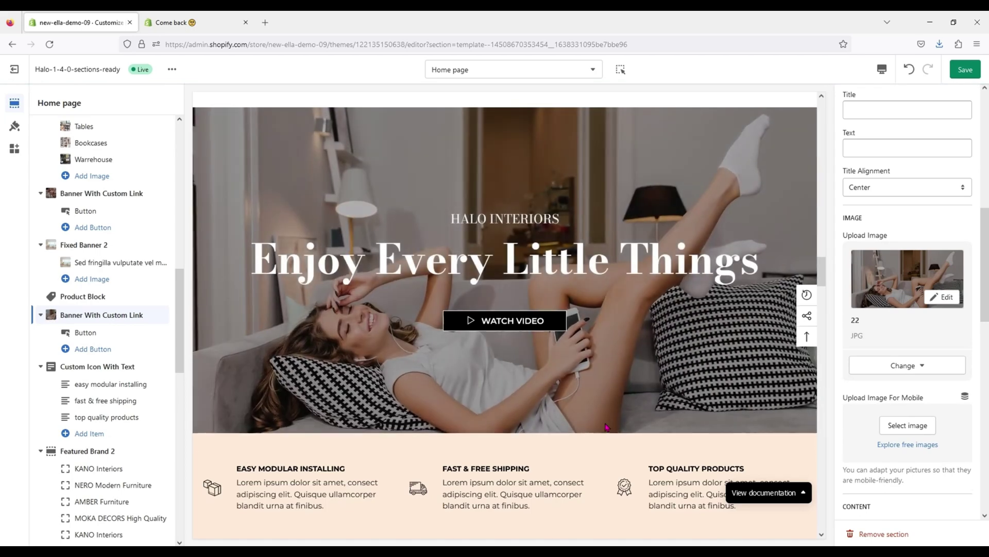
# Go past Custom Icon With Text to the Featured Brand 2 section settings
pyautogui.scroll(1, 602, 425)
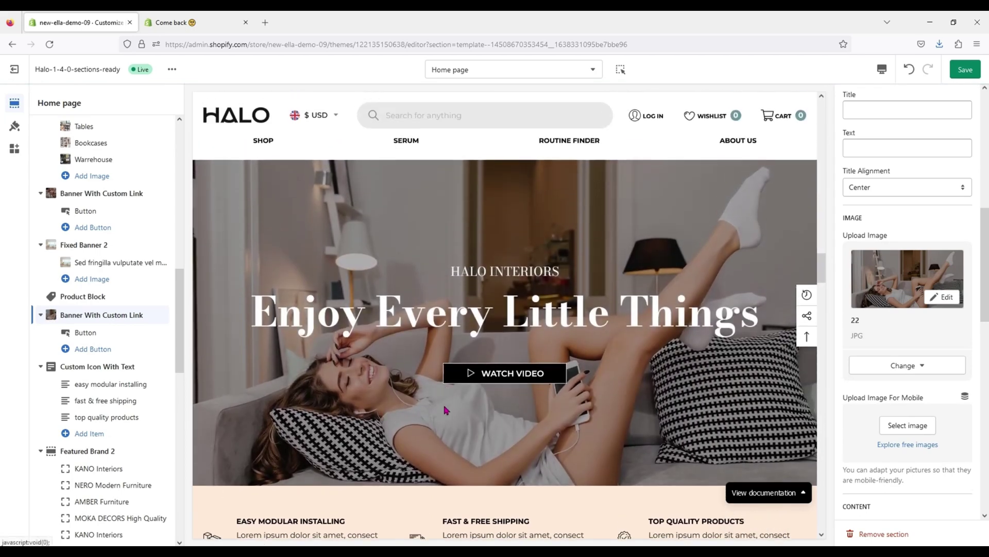
pyautogui.scroll(-4, 447, 411)
pyautogui.scroll(-5, 447, 410)
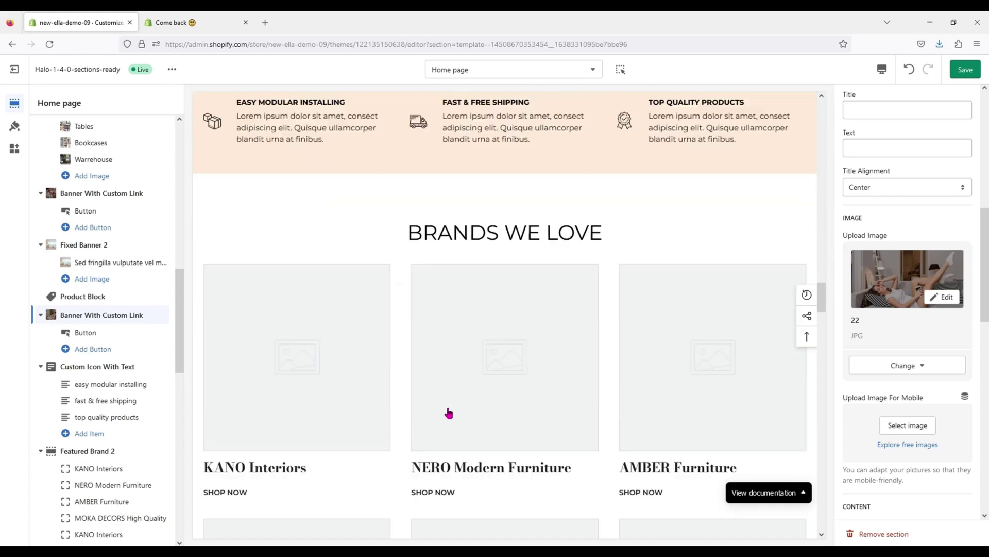
pyautogui.click(127, 368)
pyautogui.scroll(-2, 118, 403)
pyautogui.click(104, 393)
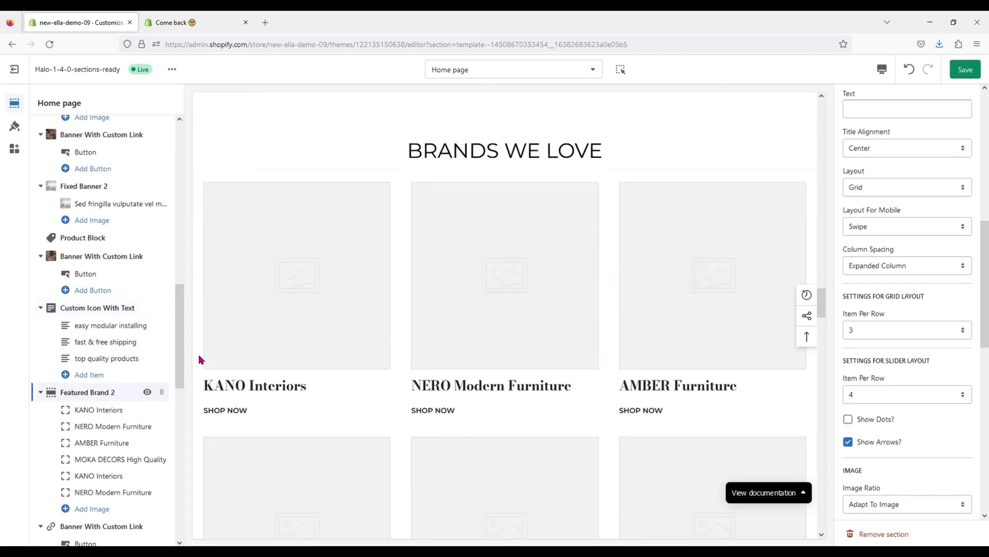
# Give the KANO Interiors card image 23 and the NERO Modern Furniture card image 24
pyautogui.scroll(-2, 292, 377)
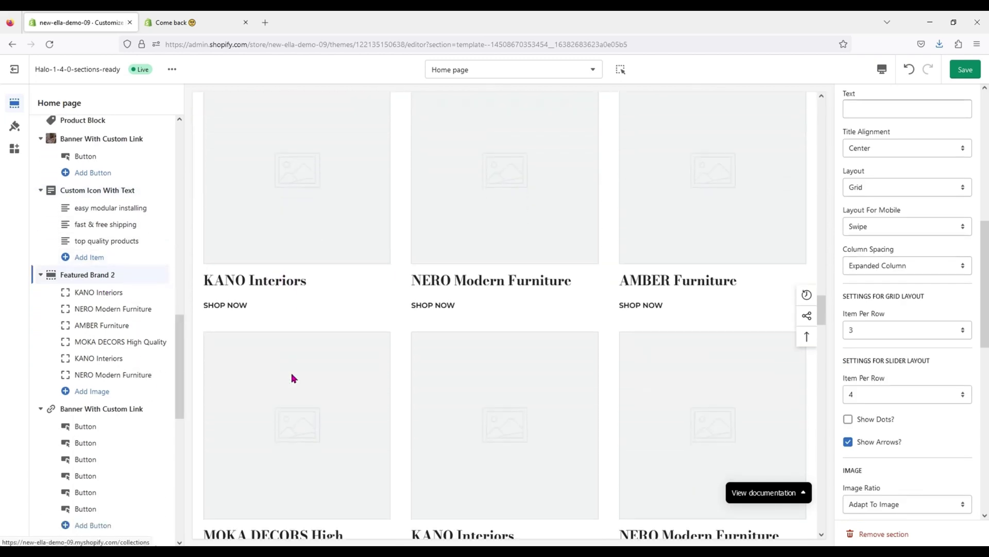
pyautogui.scroll(3, 299, 375)
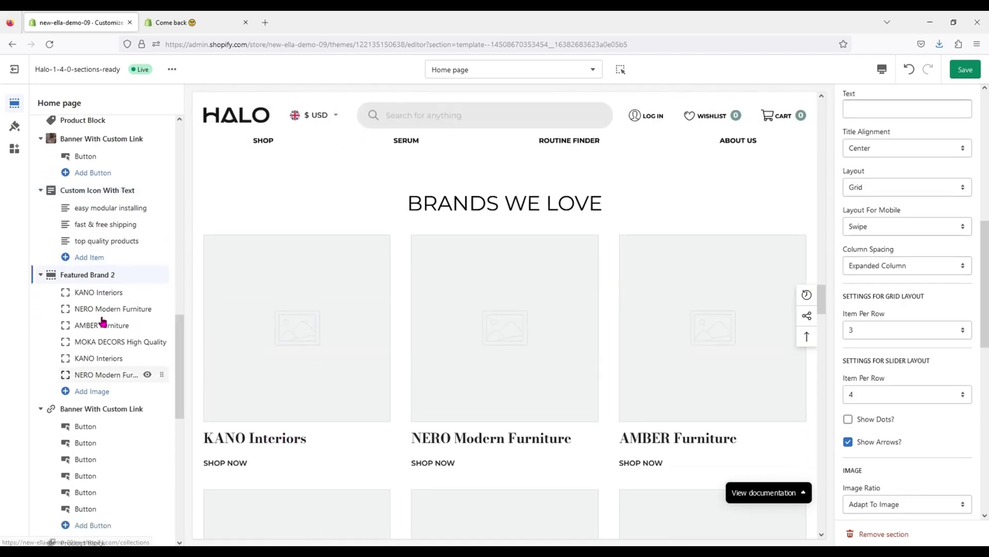
pyautogui.click(109, 292)
pyautogui.click(917, 172)
pyautogui.scroll(-4, 578, 320)
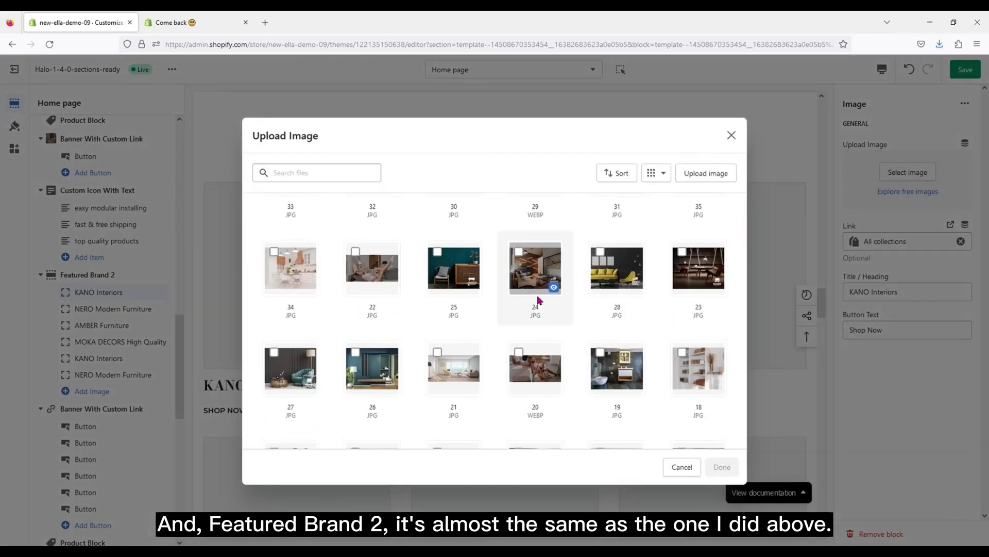
pyautogui.click(681, 251)
pyautogui.click(723, 468)
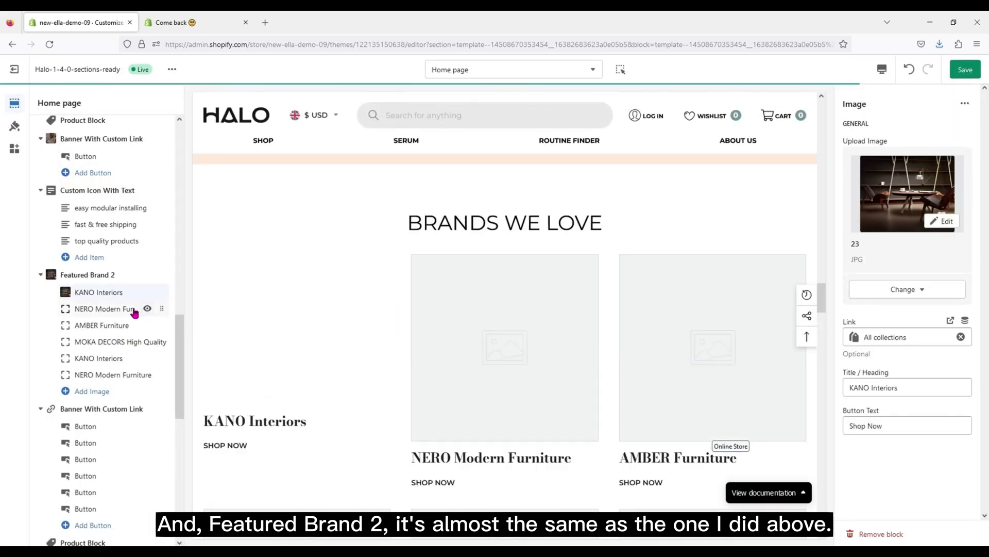
pyautogui.click(133, 309)
pyautogui.click(883, 170)
pyautogui.scroll(-3, 619, 320)
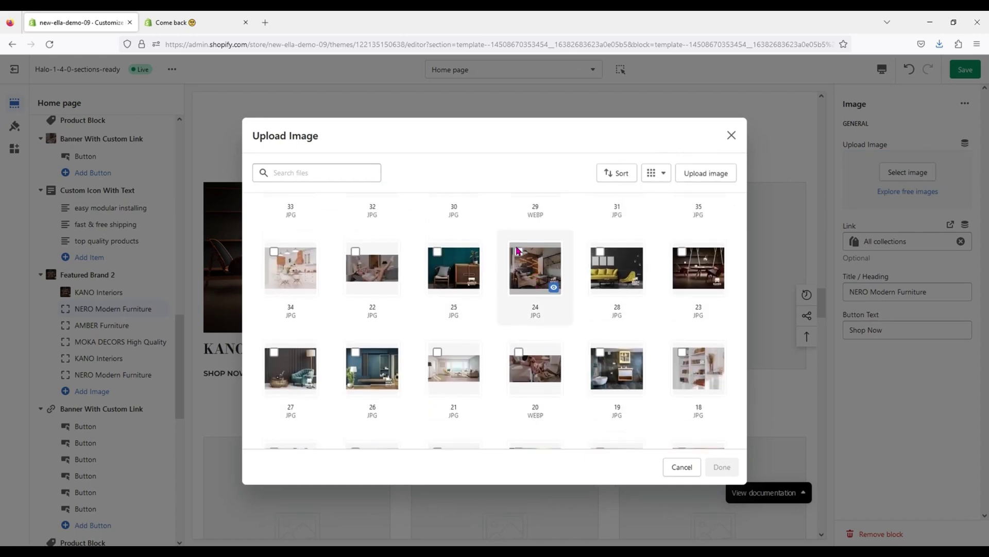
pyautogui.click(517, 265)
pyautogui.click(722, 466)
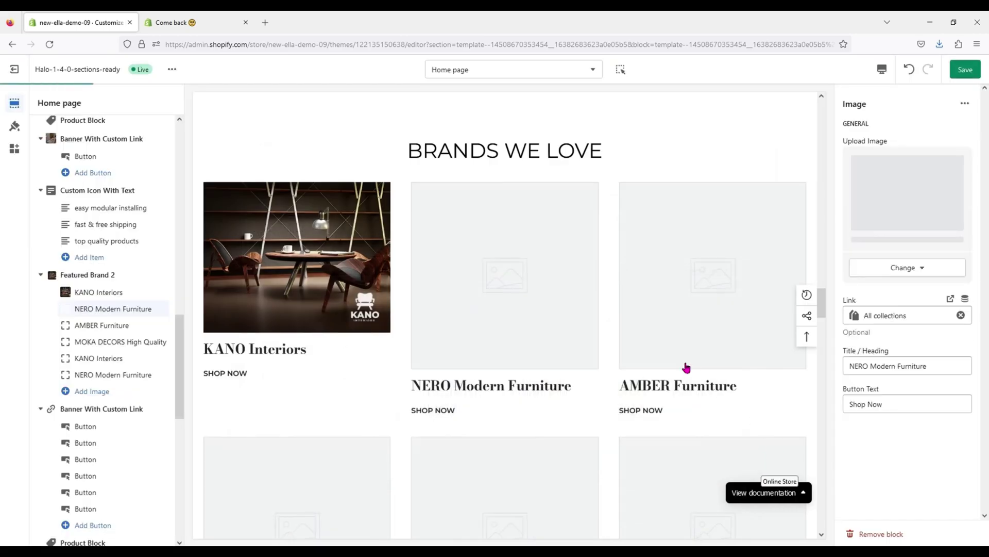
# Give the AMBER Furniture card image 25 and the MOKA DECORS card image 26
pyautogui.click(105, 325)
pyautogui.click(880, 167)
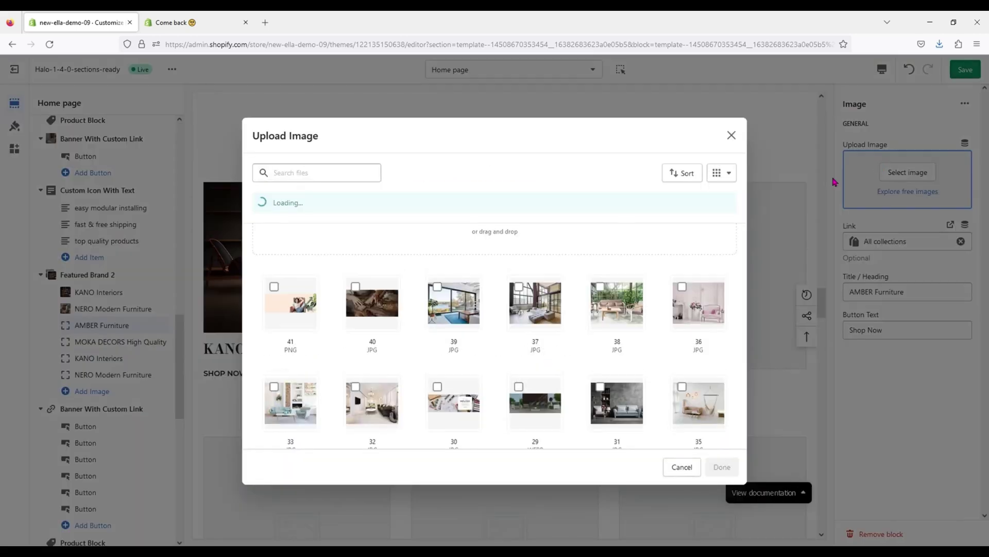
pyautogui.scroll(-3, 590, 268)
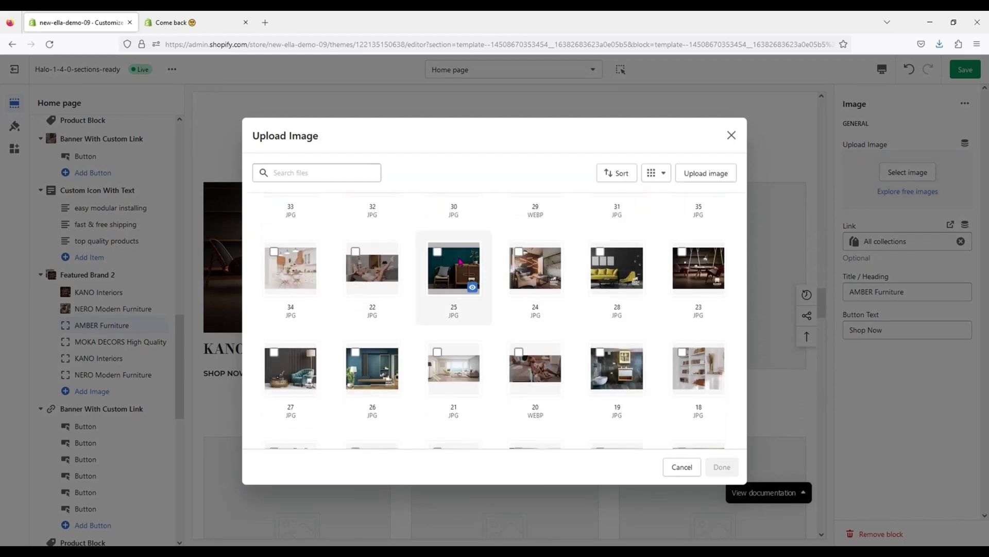
pyautogui.click(449, 267)
pyautogui.click(721, 466)
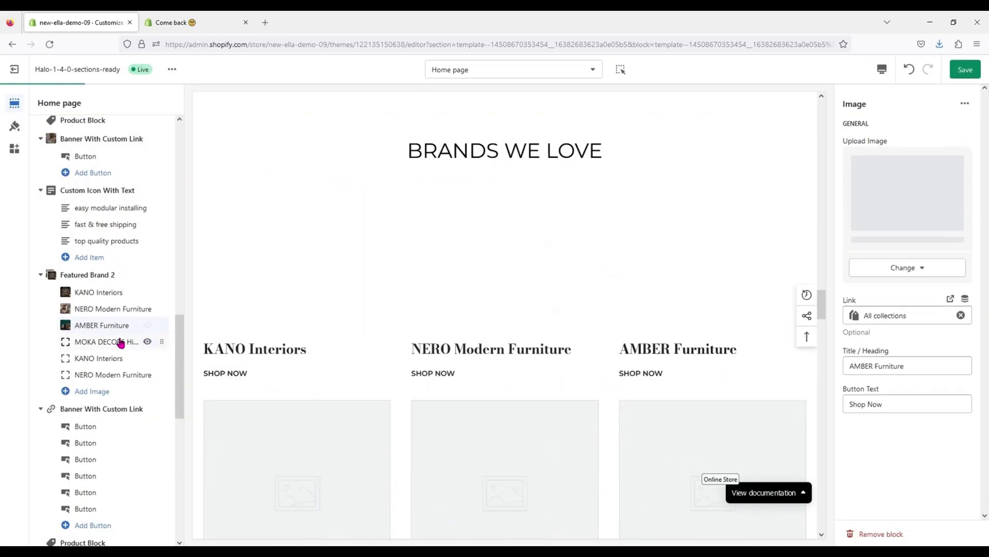
pyautogui.click(121, 342)
pyautogui.click(875, 177)
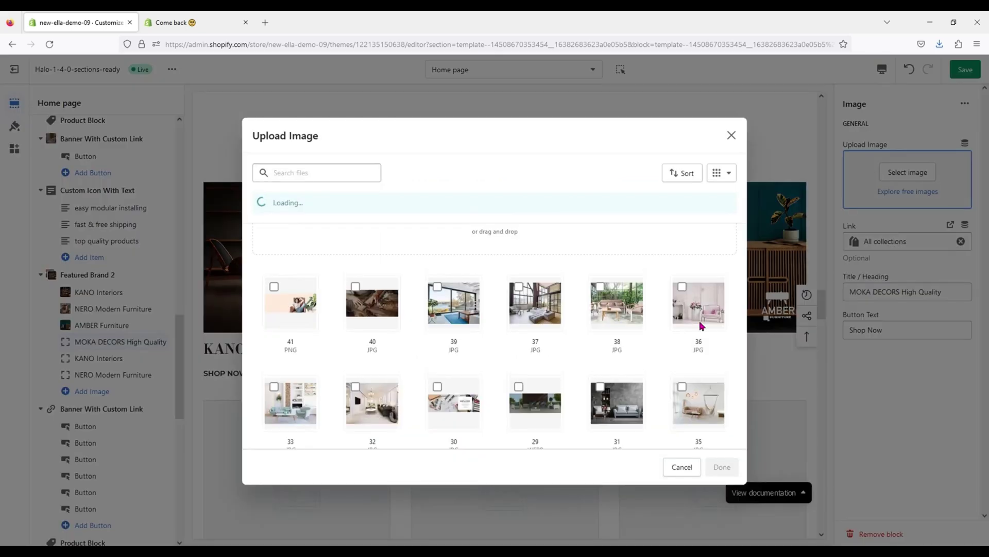
pyautogui.scroll(-5, 636, 360)
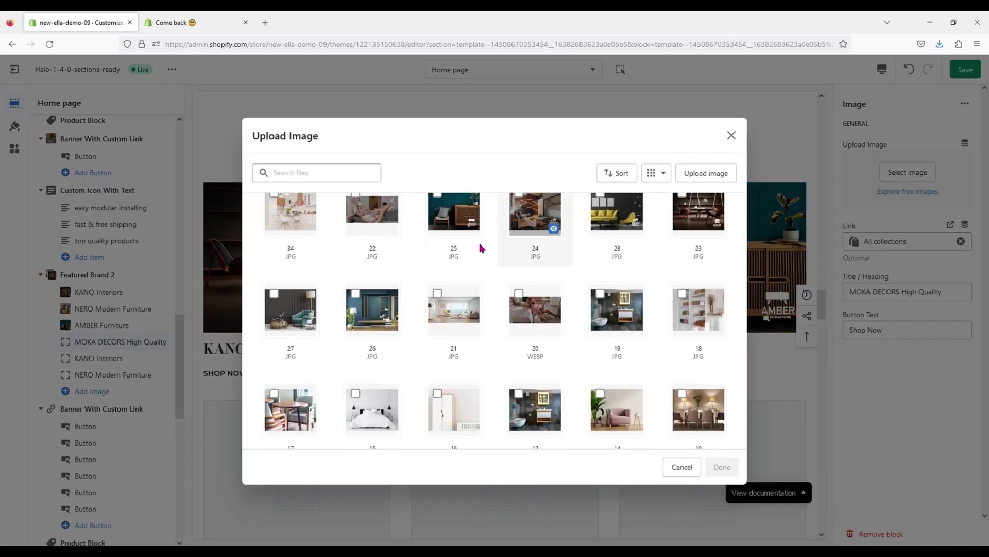
pyautogui.scroll(1, 557, 260)
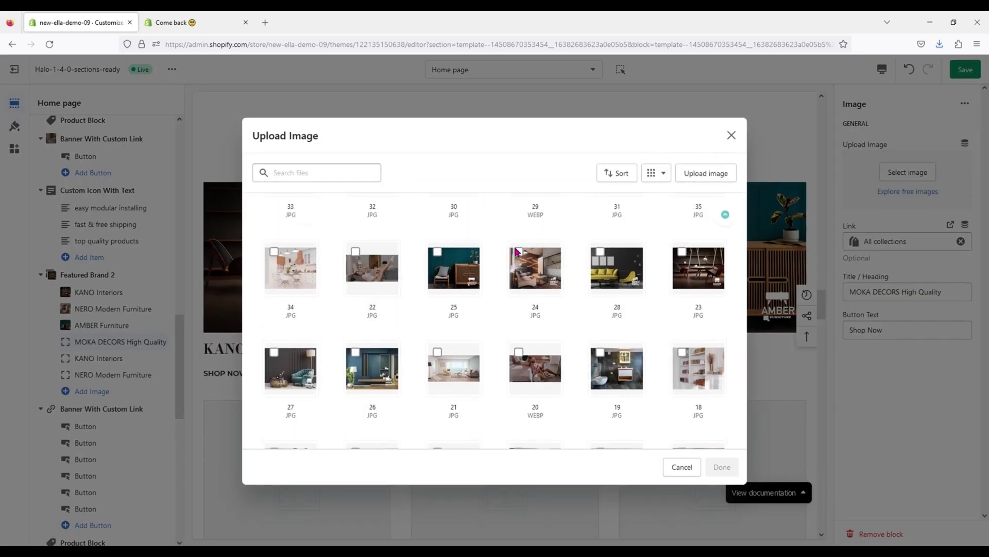
pyautogui.click(372, 368)
pyautogui.click(721, 467)
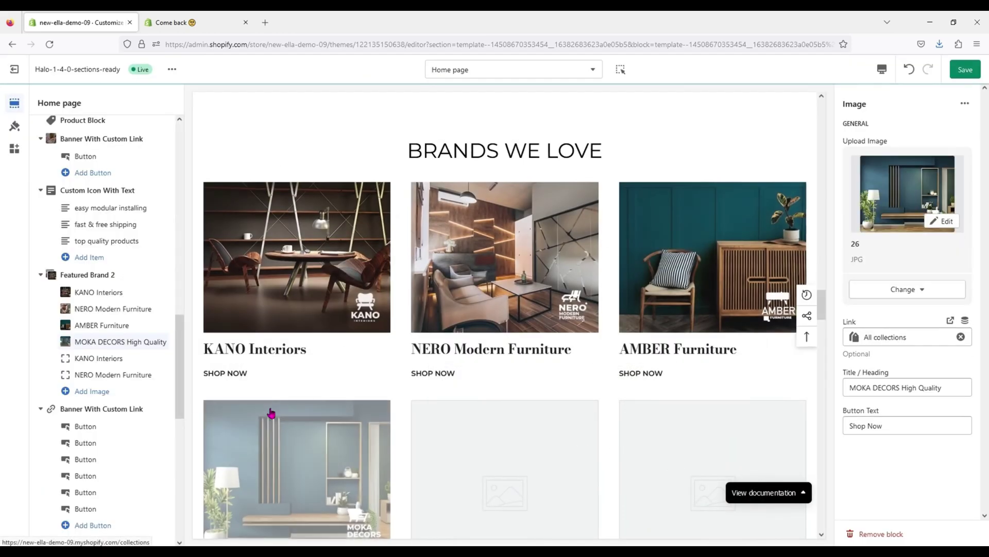
# Give the second KANO Interiors card image 27 and the second NERO card image 28
pyautogui.click(99, 358)
pyautogui.click(837, 209)
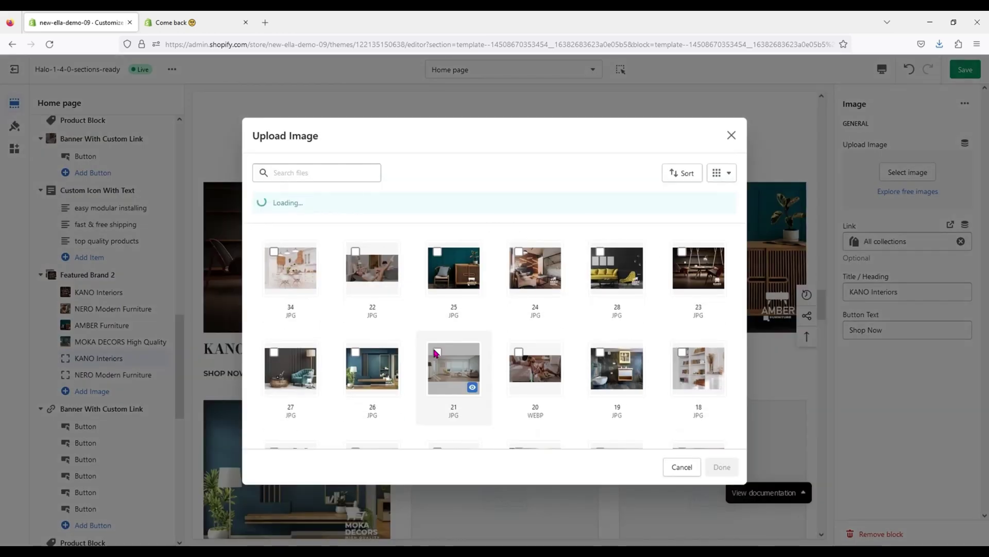
pyautogui.click(721, 467)
pyautogui.click(158, 375)
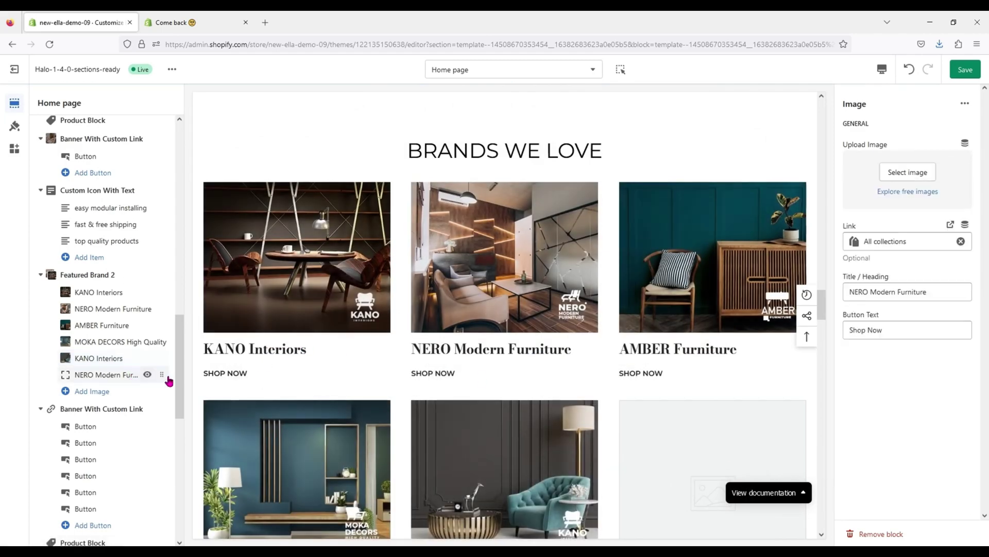
pyautogui.click(925, 169)
pyautogui.scroll(-2, 639, 349)
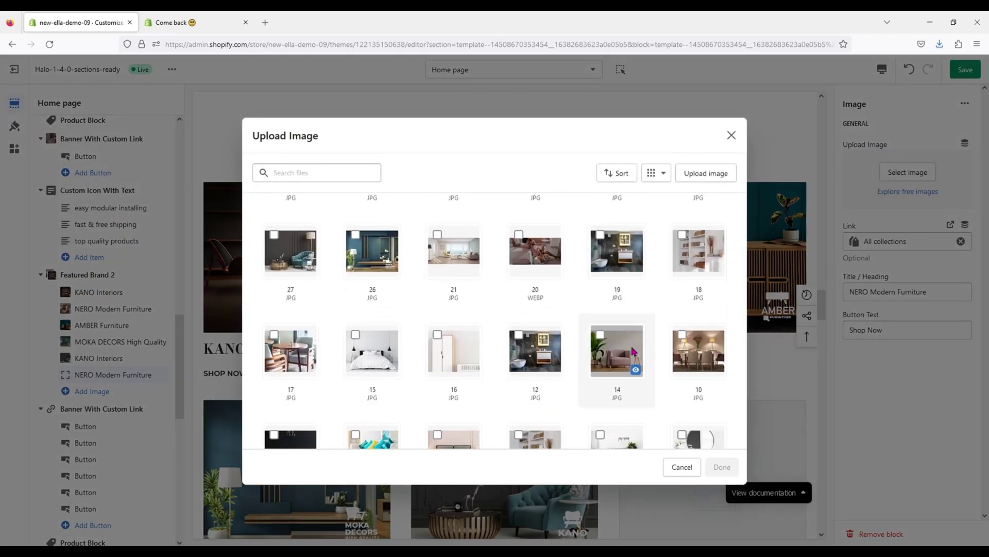
pyautogui.scroll(2, 629, 330)
pyautogui.click(600, 254)
pyautogui.click(721, 467)
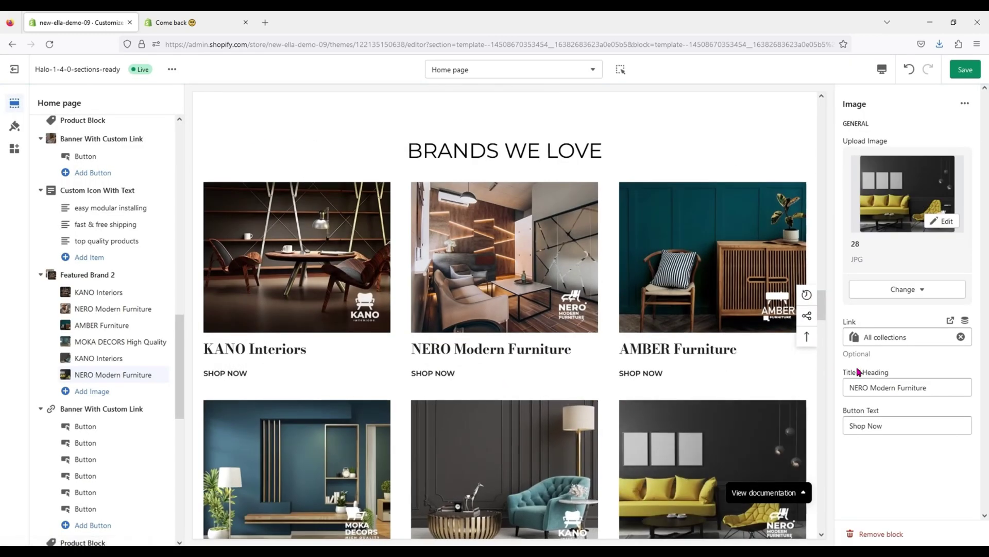
pyautogui.scroll(-2, 118, 296)
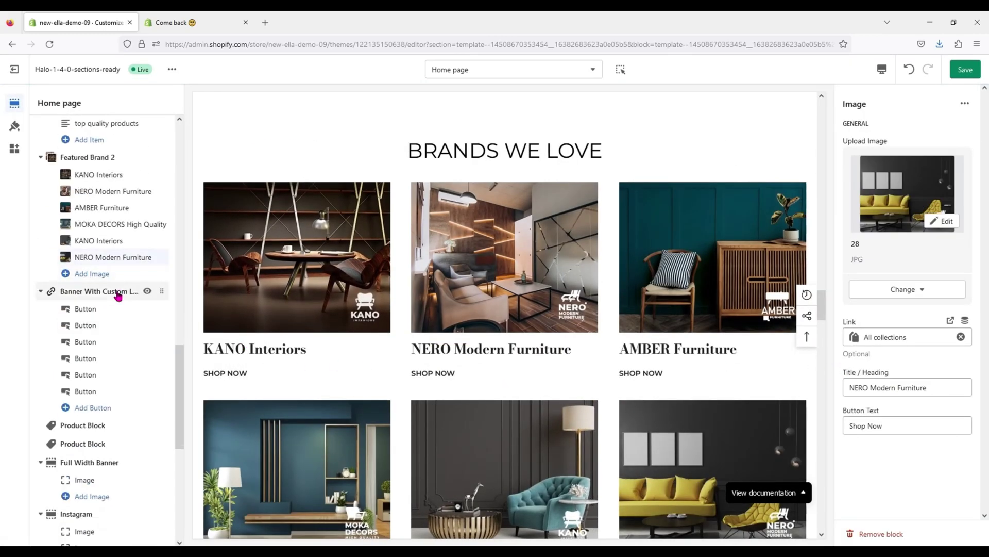
# Give the Shop Everything Outdoor banner image 29, the outdoor patio scene, then check its first button
pyautogui.click(118, 292)
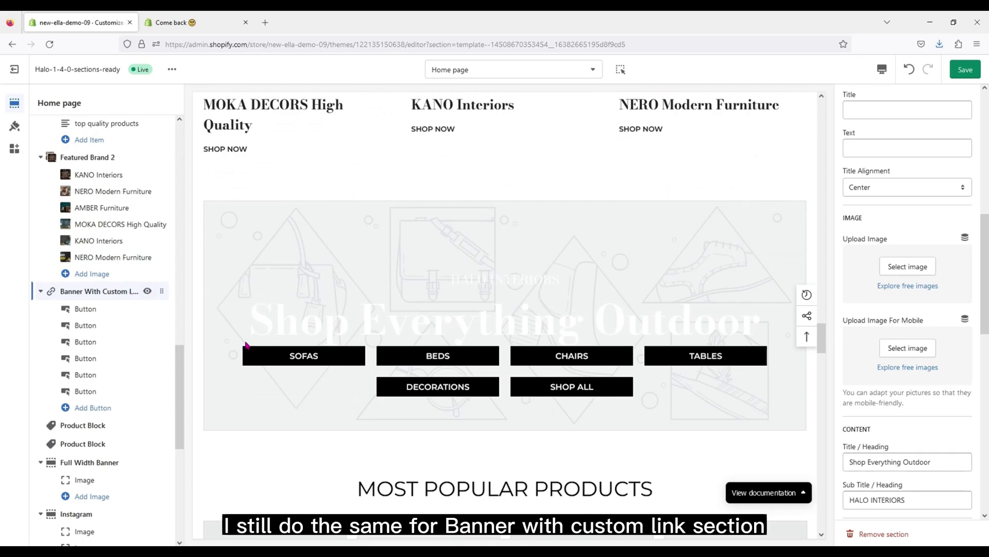
pyautogui.click(863, 267)
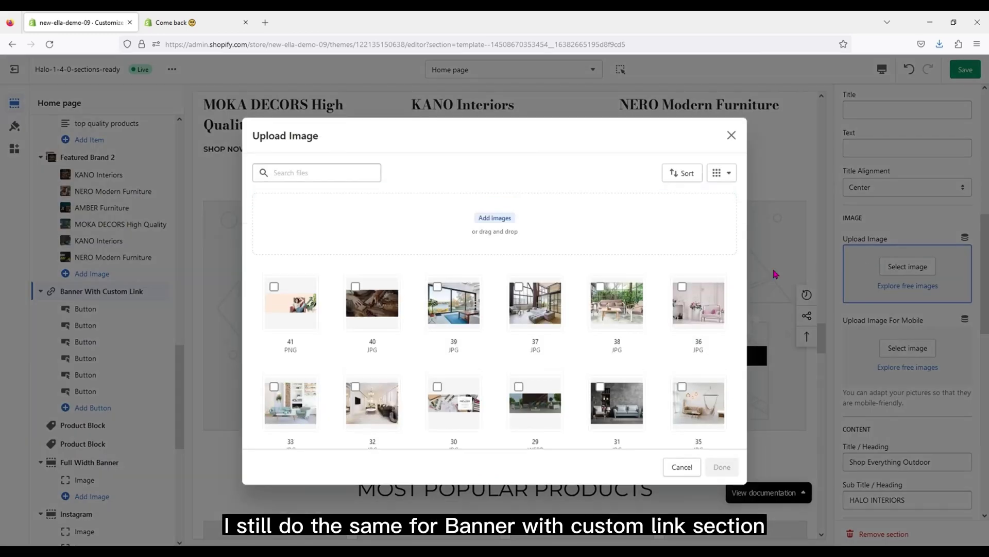
pyautogui.scroll(-3, 580, 278)
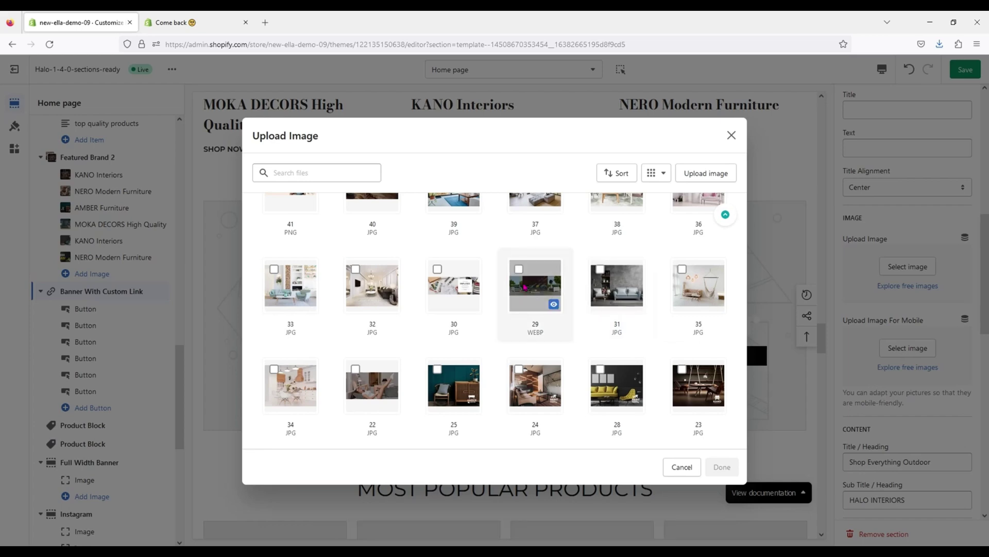
pyautogui.click(718, 465)
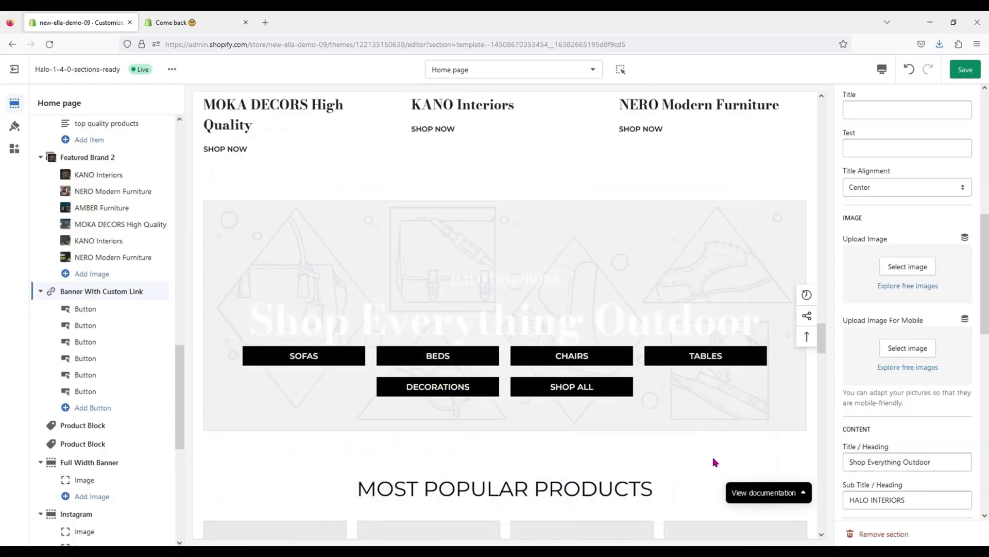
pyautogui.click(118, 309)
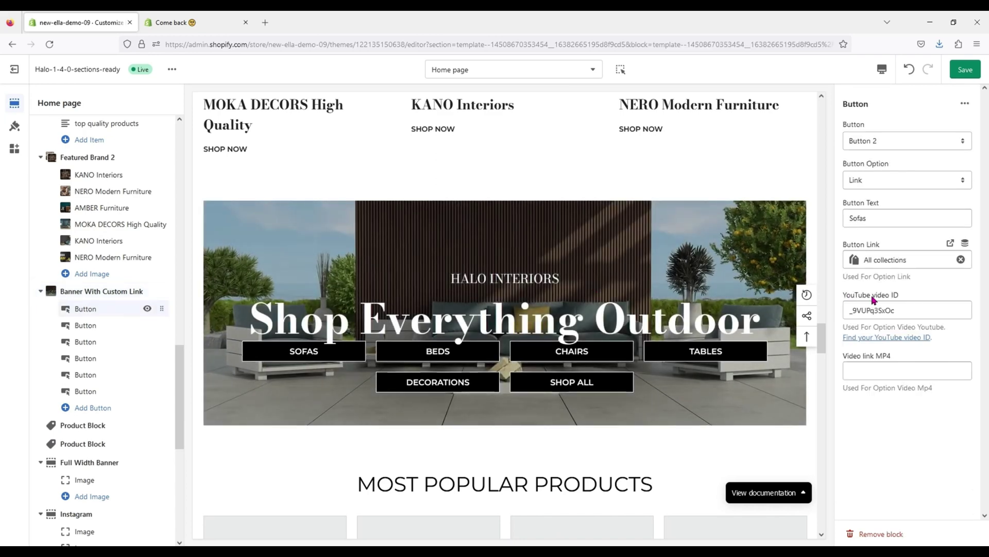
pyautogui.scroll(-3, 105, 257)
# Switch the Most Popular Products section to the Trending collection
pyautogui.click(83, 249)
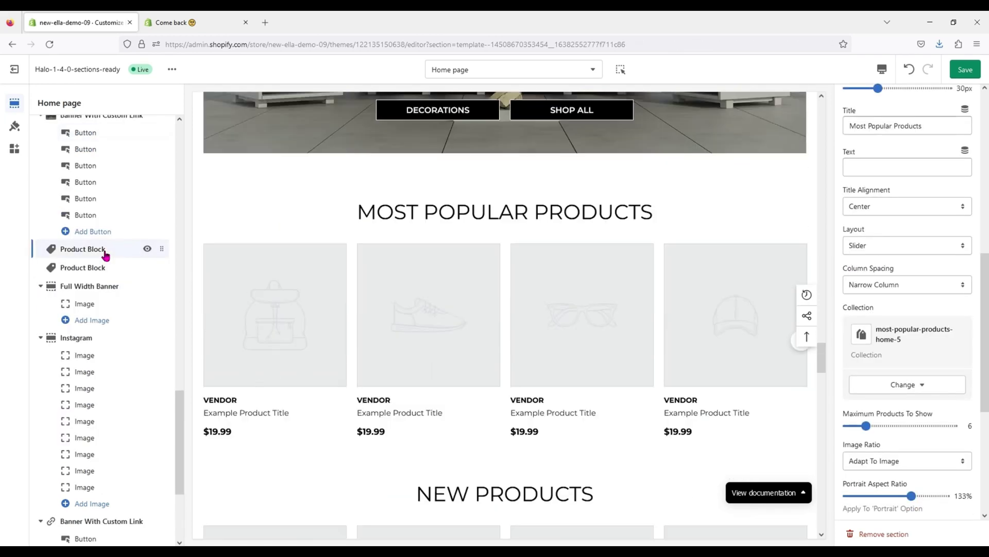
pyautogui.click(902, 384)
pyautogui.click(912, 411)
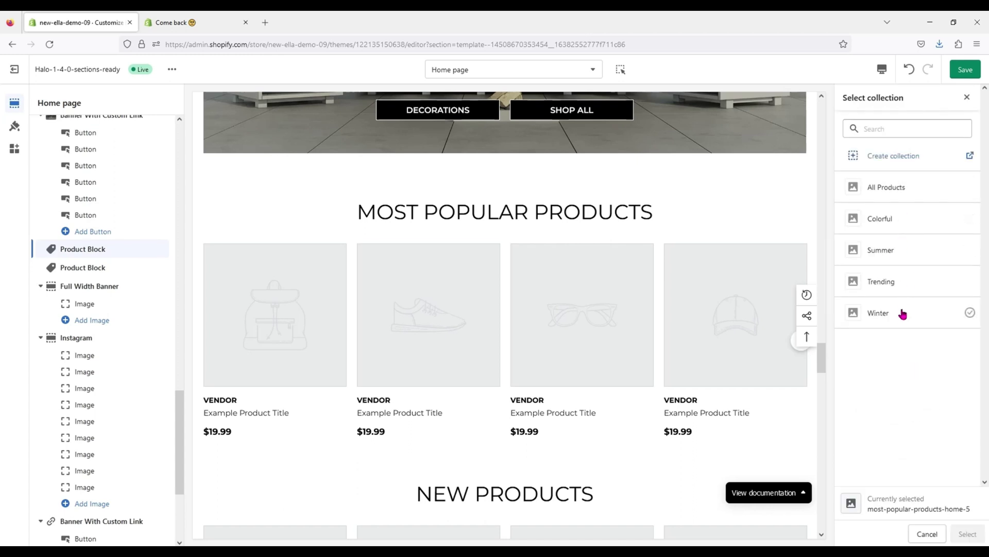
pyautogui.click(881, 281)
pyautogui.click(967, 534)
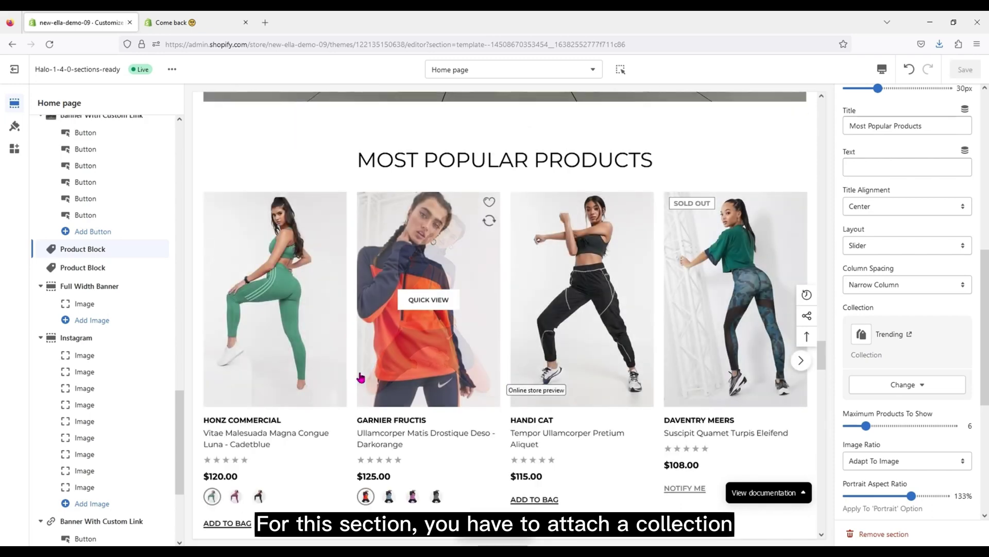
pyautogui.scroll(-5, 360, 375)
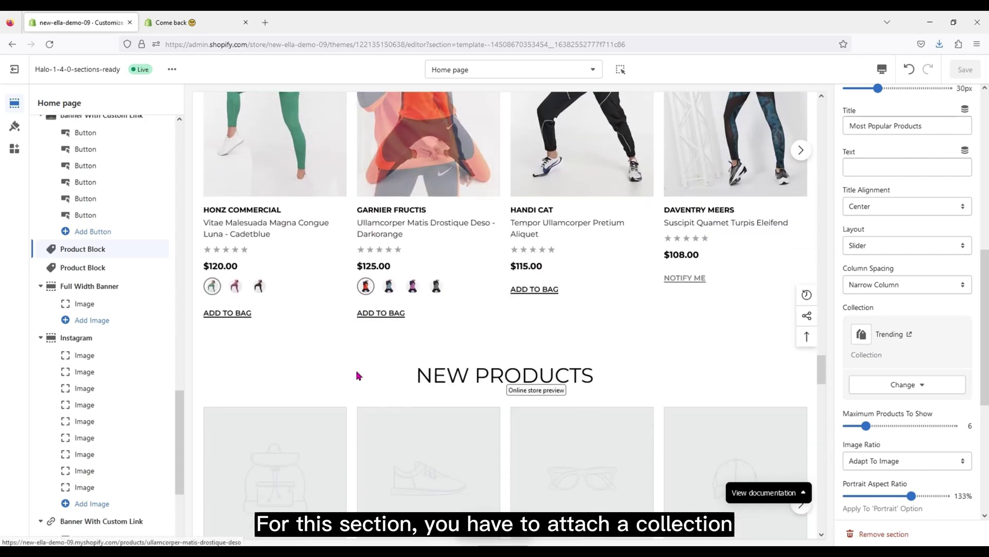
# Switch the New Products section to the Trending collection as well
pyautogui.click(110, 268)
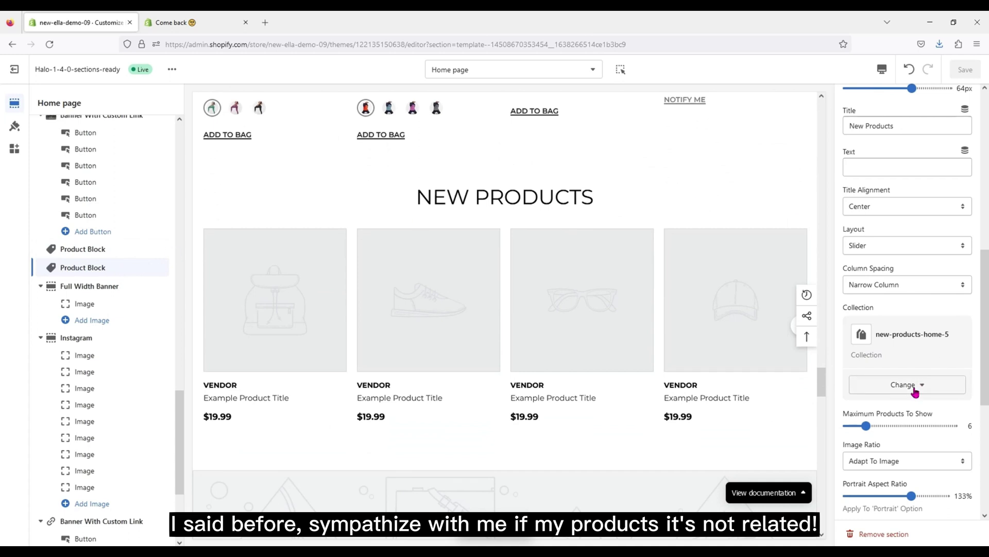
pyautogui.click(913, 386)
pyautogui.click(915, 410)
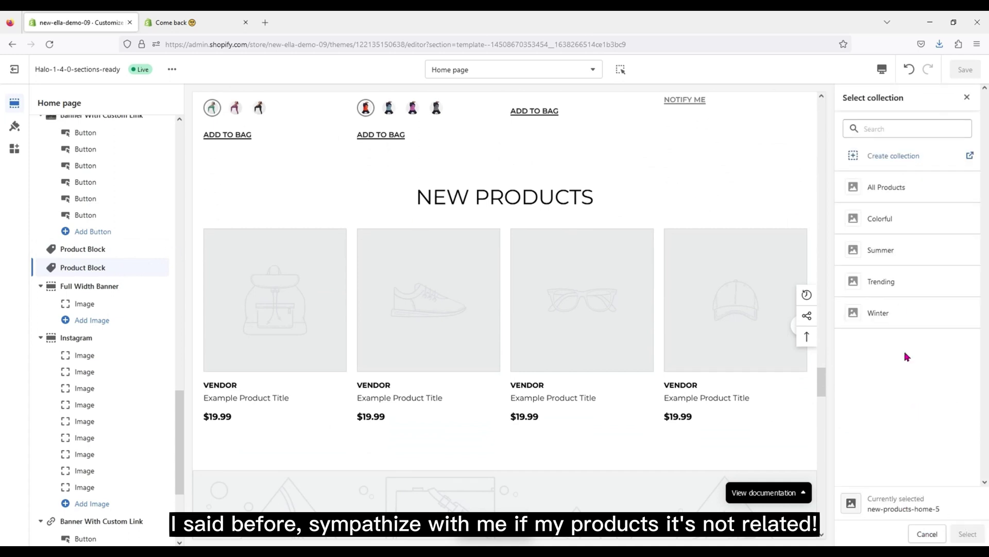
pyautogui.click(905, 288)
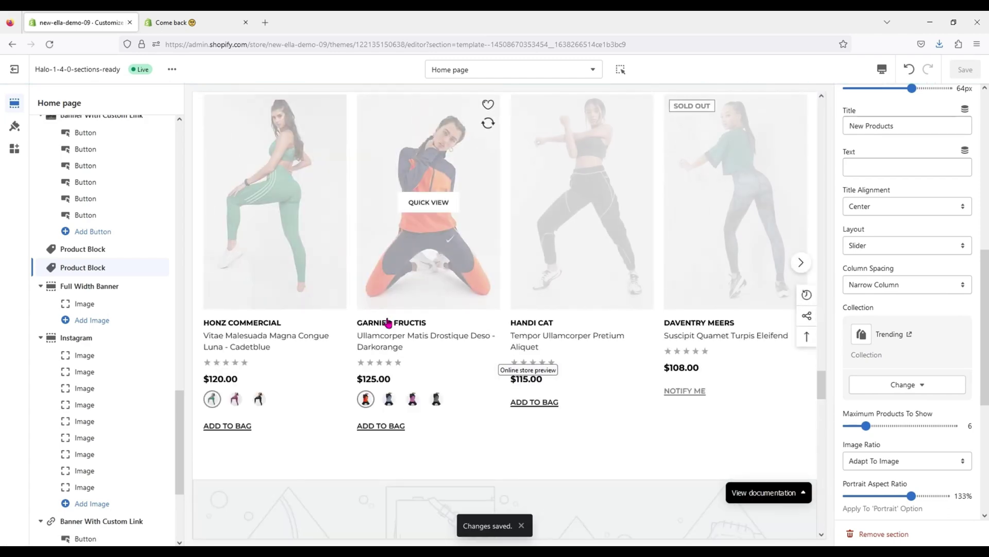
pyautogui.scroll(-8, 287, 412)
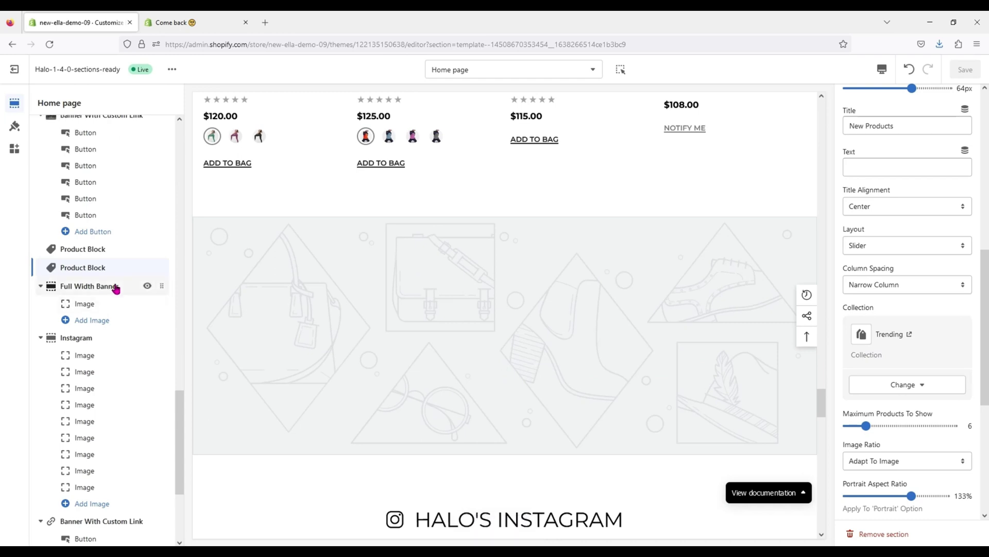
# Set the Full Width Banner image to file 30, the 100% FREE Interior Design Fee picture
pyautogui.click(103, 286)
pyautogui.scroll(1, 873, 260)
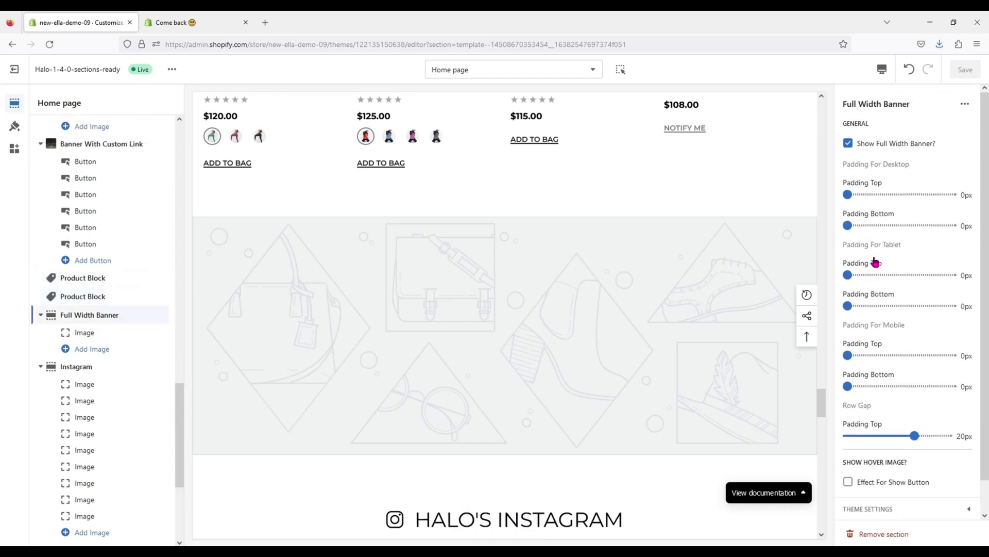
pyautogui.click(119, 334)
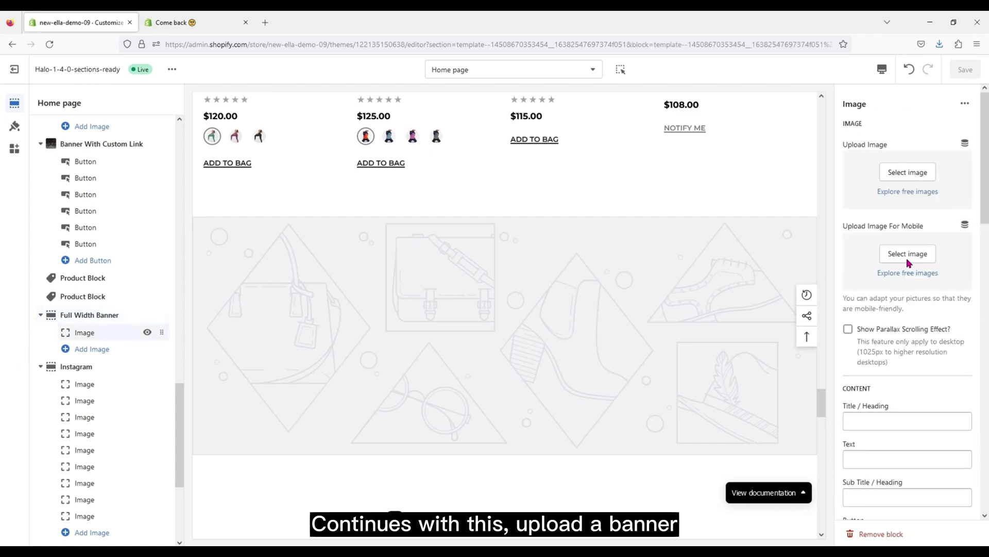
pyautogui.click(917, 172)
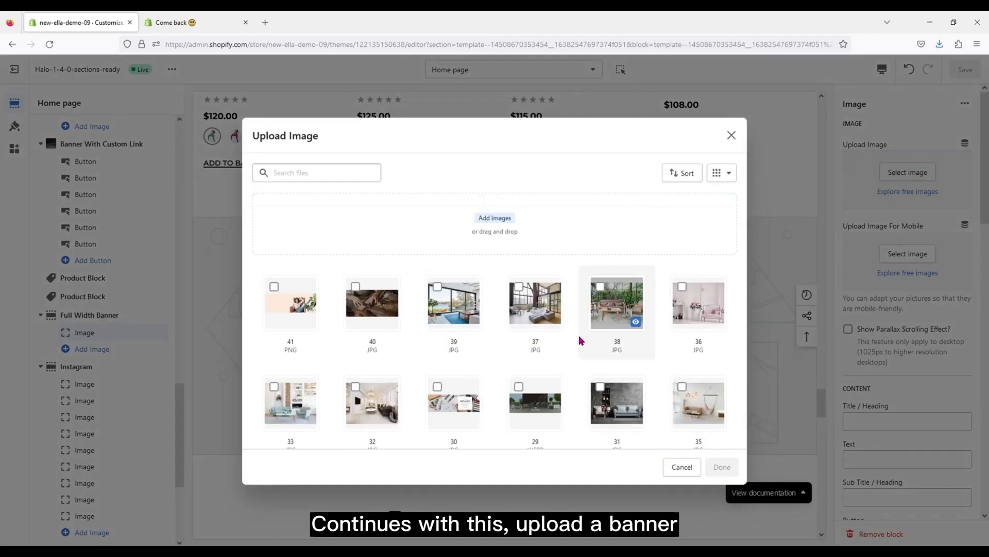
pyautogui.click(437, 388)
pyautogui.click(721, 467)
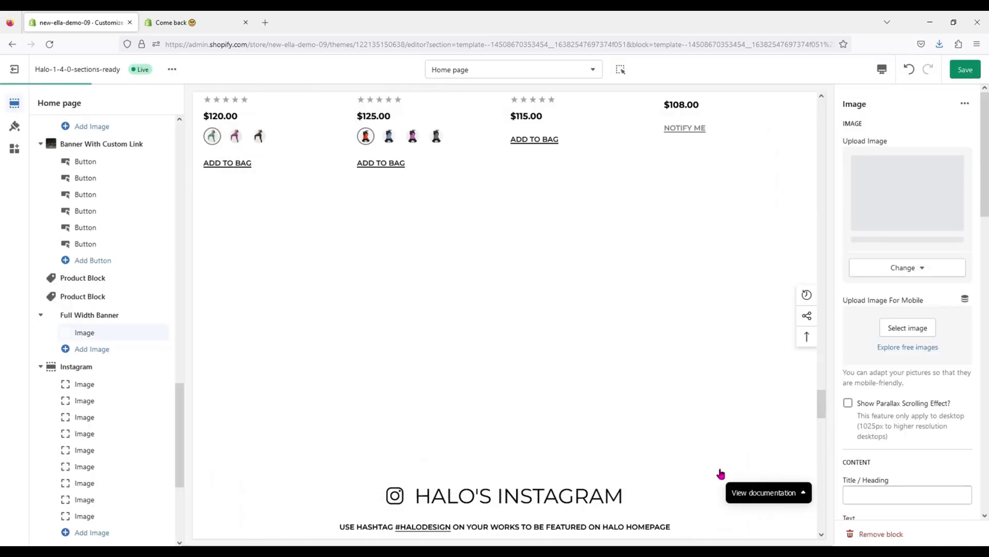
pyautogui.scroll(-4, 562, 427)
pyautogui.scroll(3, 563, 423)
pyautogui.scroll(1, 564, 422)
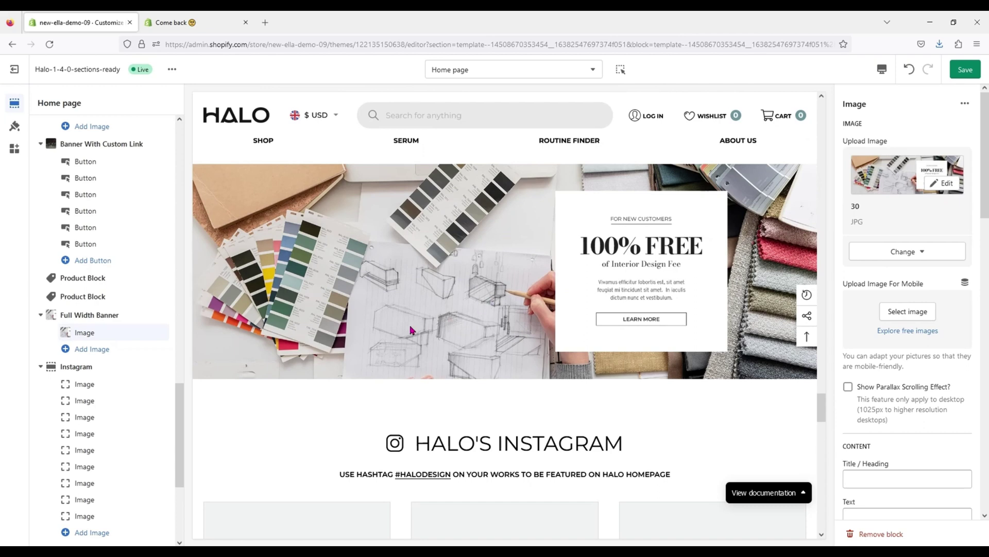
pyautogui.scroll(-3, 412, 330)
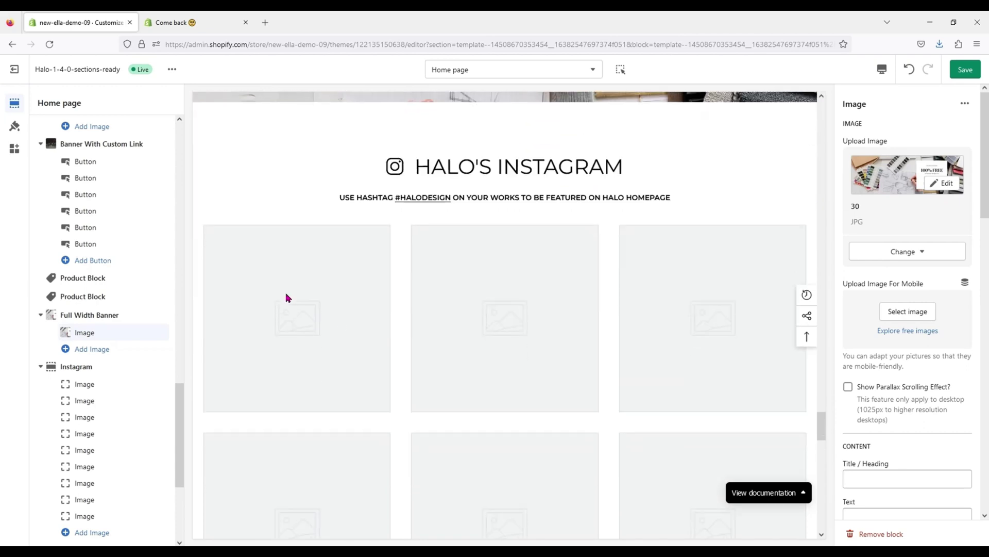
# Fill the first two Instagram image slots with images 31 and 32
pyautogui.click(93, 366)
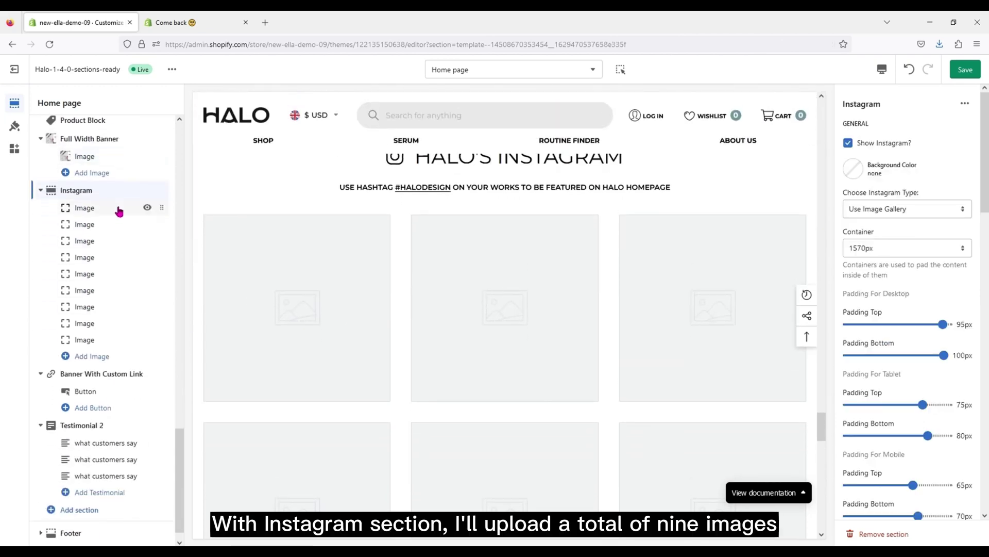
pyautogui.click(119, 209)
pyautogui.click(880, 172)
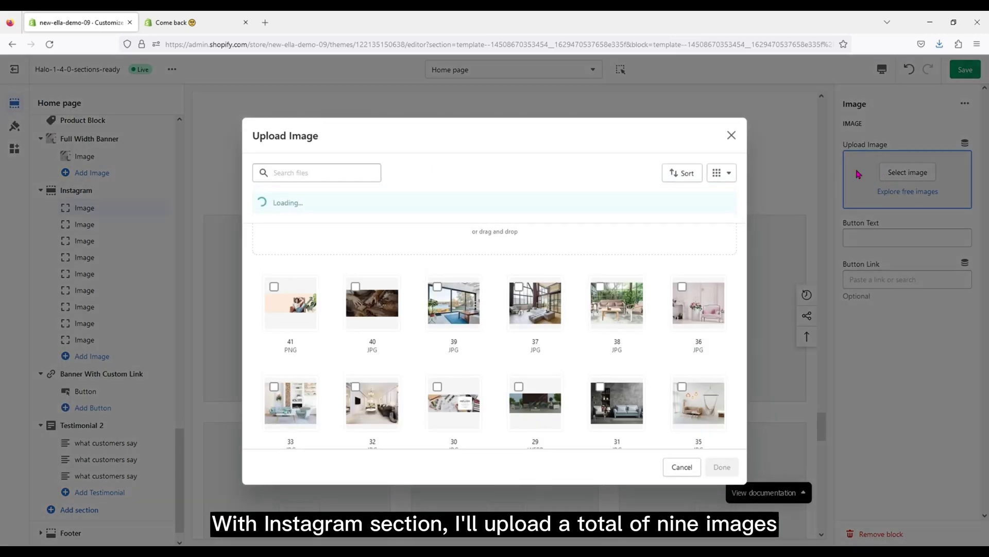
pyautogui.scroll(-2, 593, 324)
pyautogui.click(600, 210)
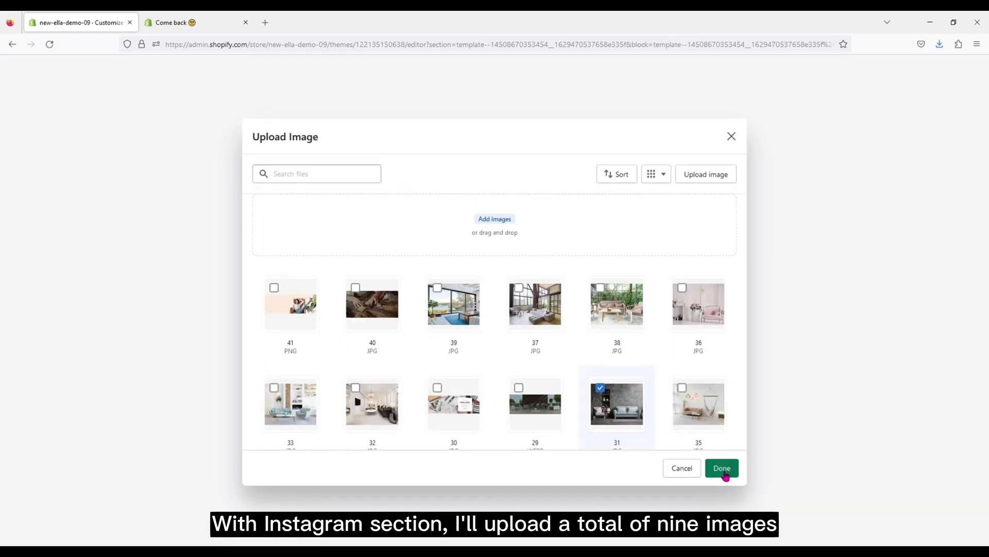
pyautogui.click(722, 467)
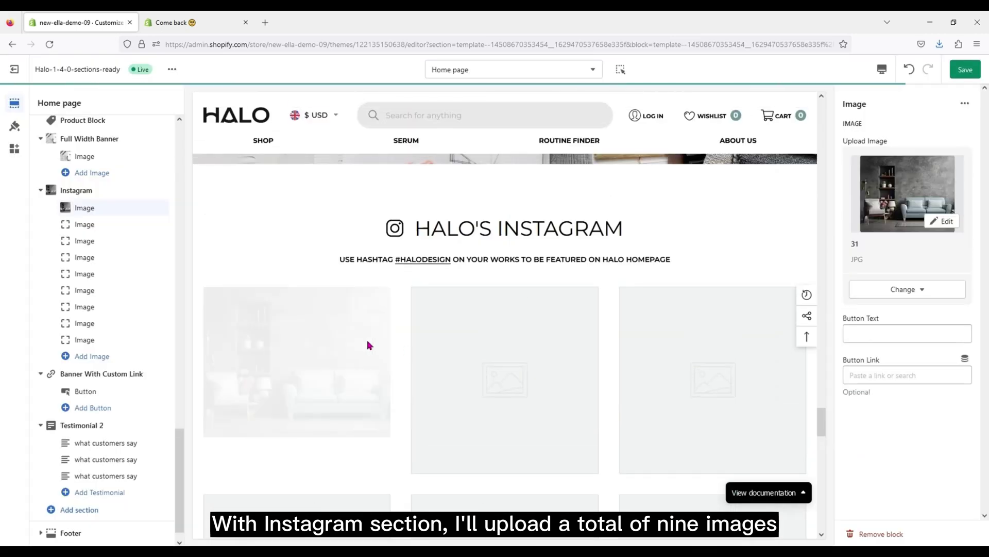
pyautogui.click(113, 224)
pyautogui.click(903, 178)
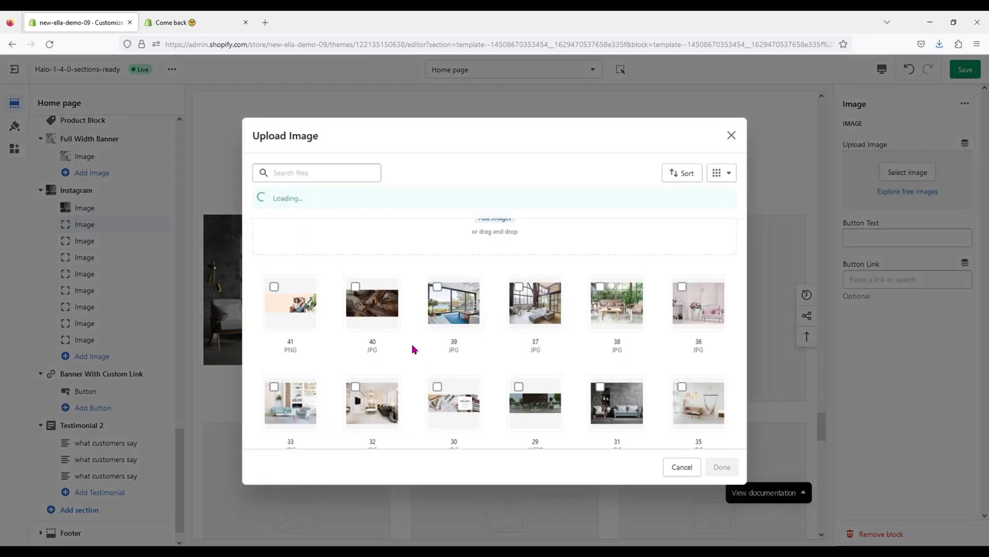
pyautogui.click(377, 409)
pyautogui.click(720, 467)
# Fill Instagram slots three, four and five with images 33, 33 and 34
pyautogui.click(139, 248)
pyautogui.click(899, 175)
pyautogui.click(290, 402)
pyautogui.click(728, 470)
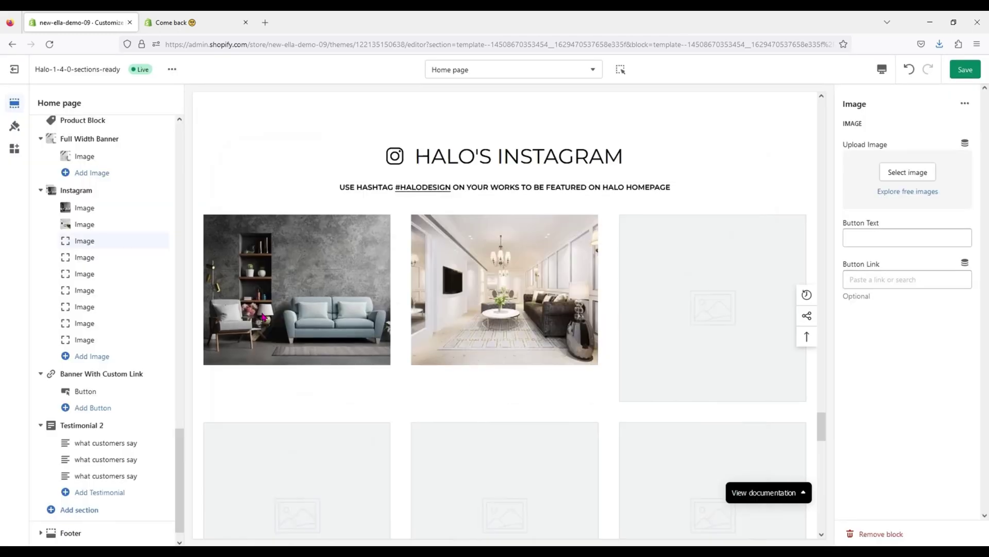
pyautogui.click(117, 260)
pyautogui.click(901, 173)
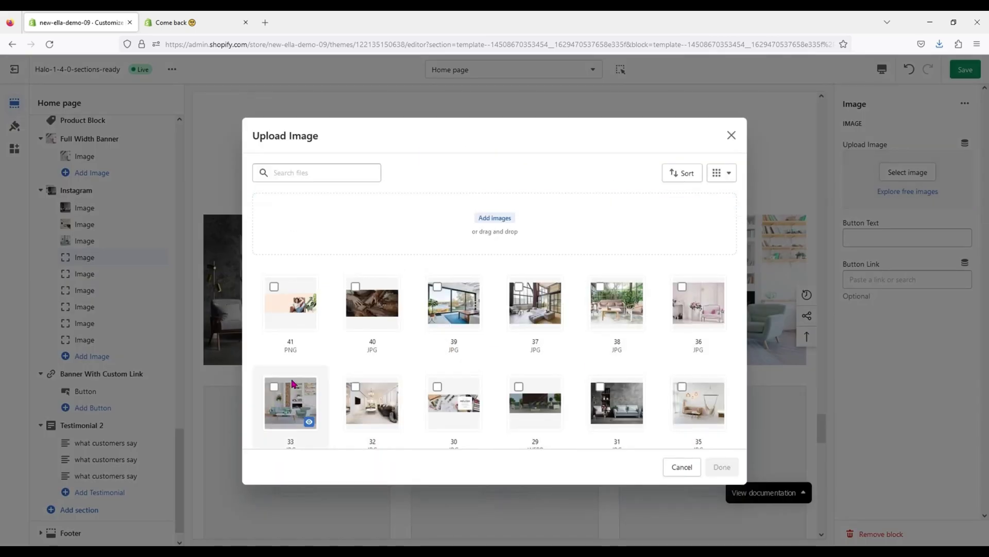
pyautogui.click(291, 402)
pyautogui.click(722, 467)
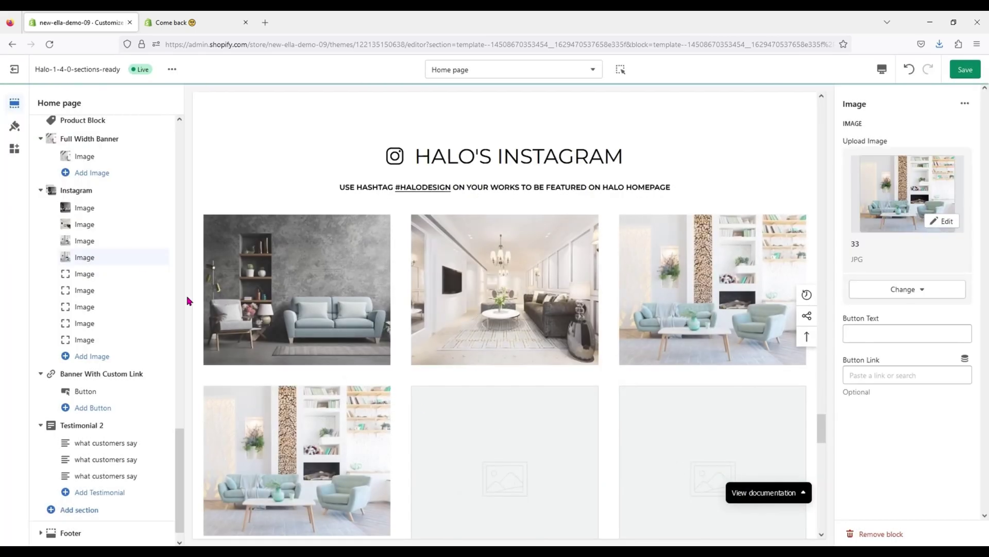
pyautogui.click(98, 279)
pyautogui.click(907, 172)
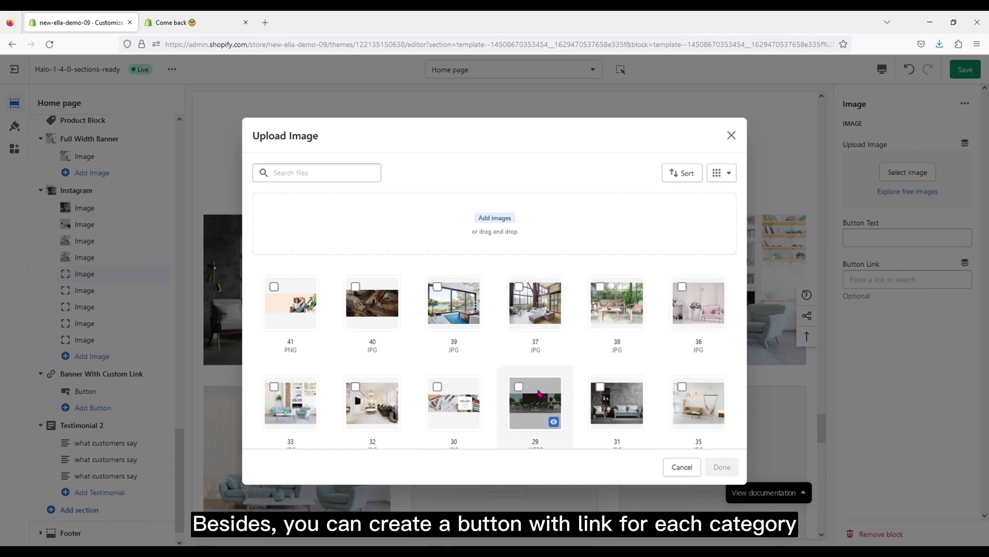
pyautogui.scroll(-3, 407, 404)
pyautogui.doubleClick(275, 374)
# Fill Instagram slots six and seven with images 35 and 36
pyautogui.click(100, 291)
pyautogui.click(908, 172)
pyautogui.click(701, 314)
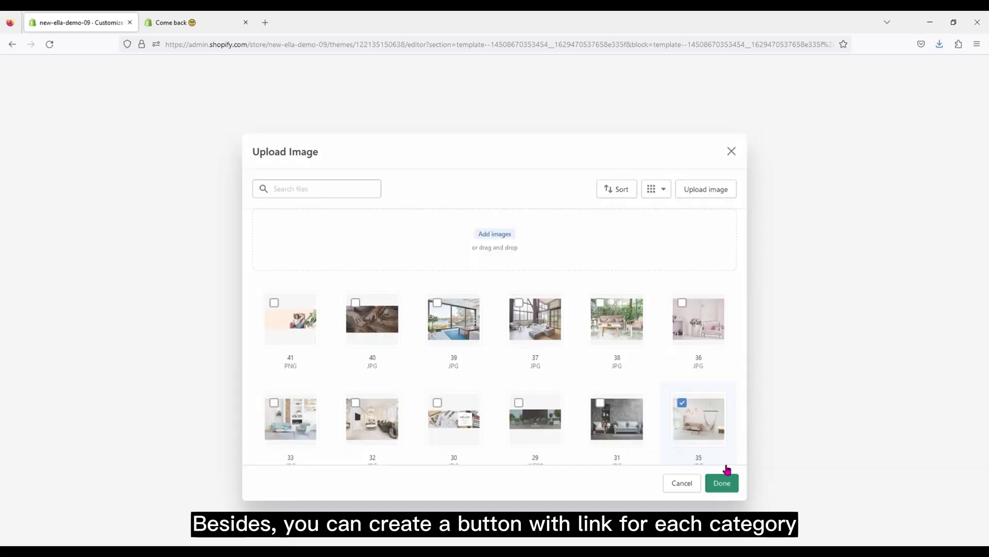
pyautogui.click(722, 467)
pyautogui.click(113, 308)
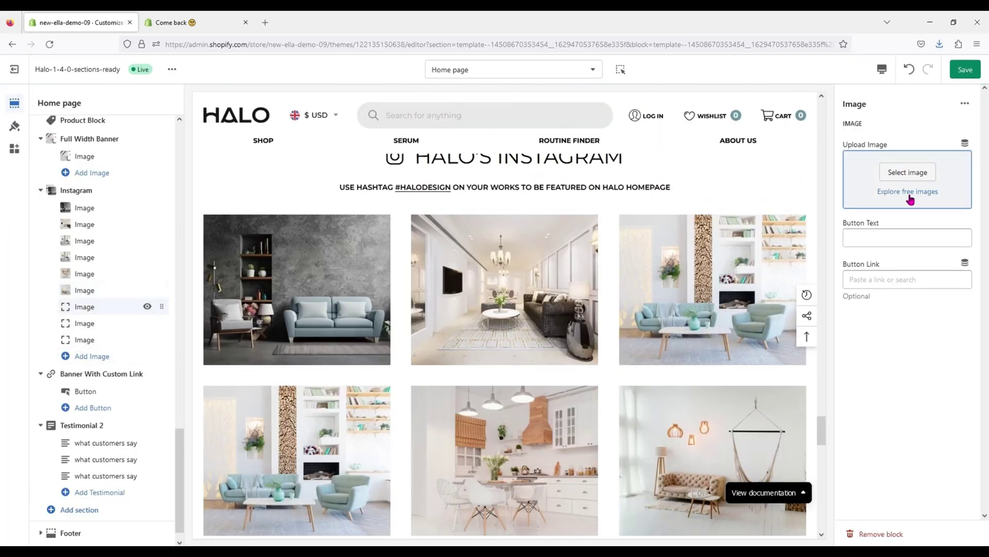
pyautogui.click(907, 172)
pyautogui.click(683, 291)
pyautogui.click(722, 467)
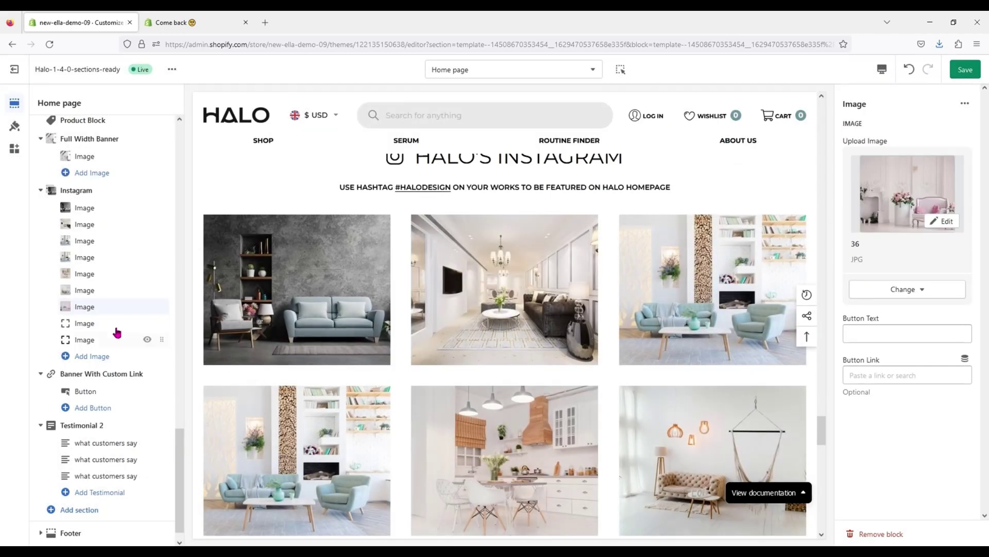
# Fill the eighth Instagram slot with a room photo and the ninth with image 39
pyautogui.click(117, 329)
pyautogui.click(908, 172)
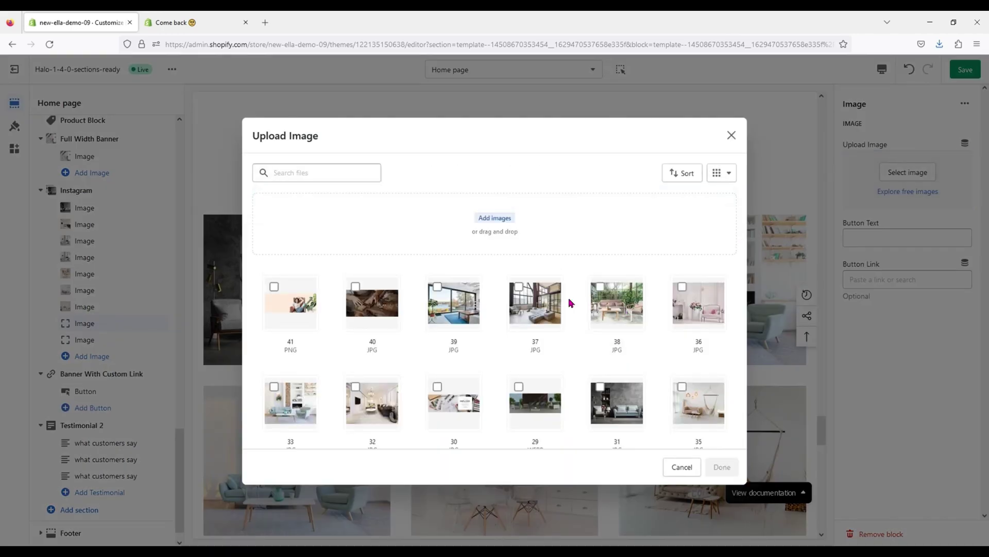
pyautogui.click(691, 397)
pyautogui.click(722, 466)
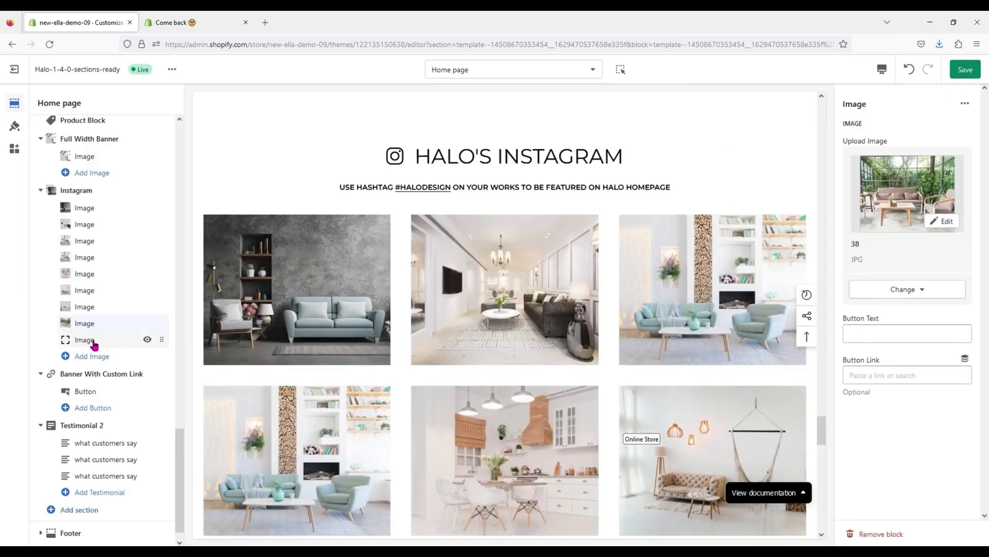
pyautogui.click(91, 340)
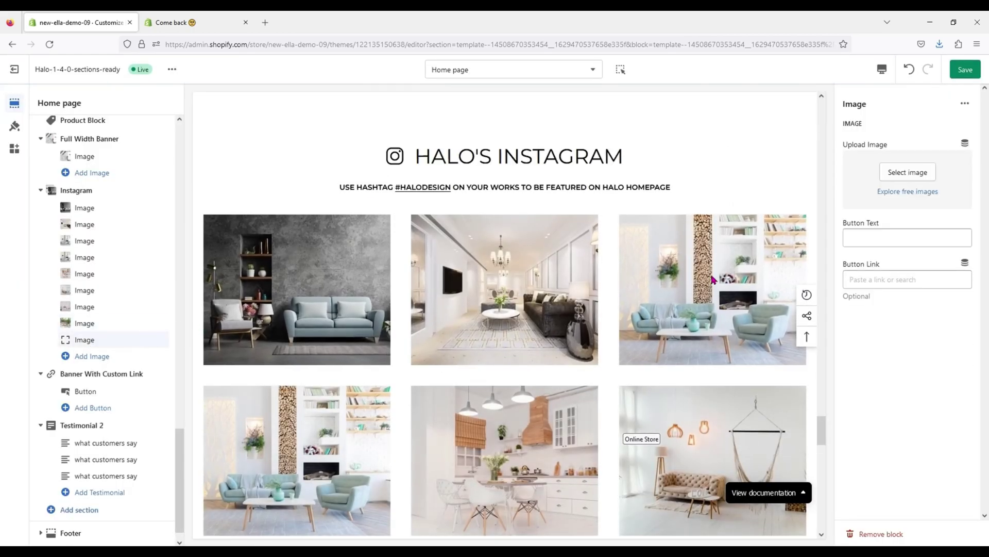
pyautogui.click(903, 174)
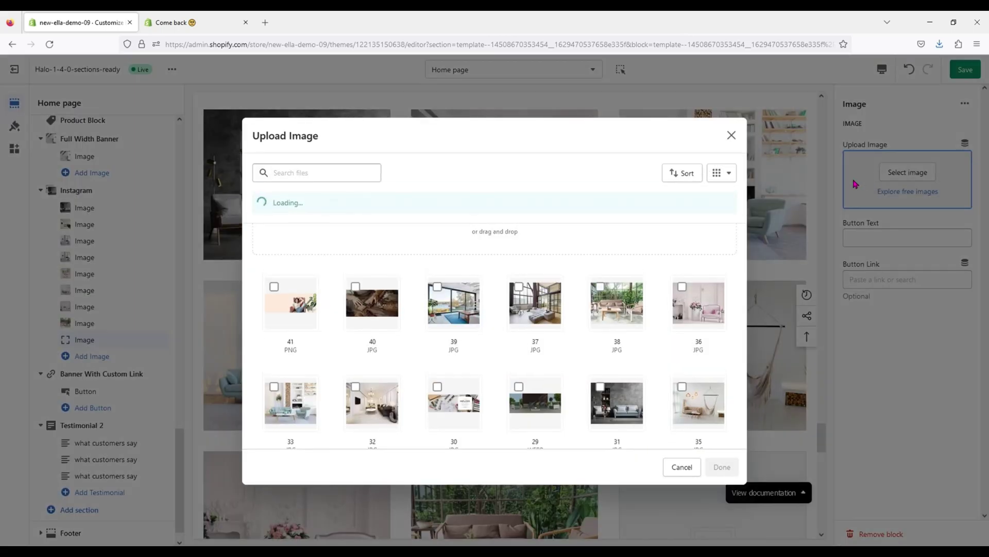
pyautogui.click(453, 303)
pyautogui.click(705, 465)
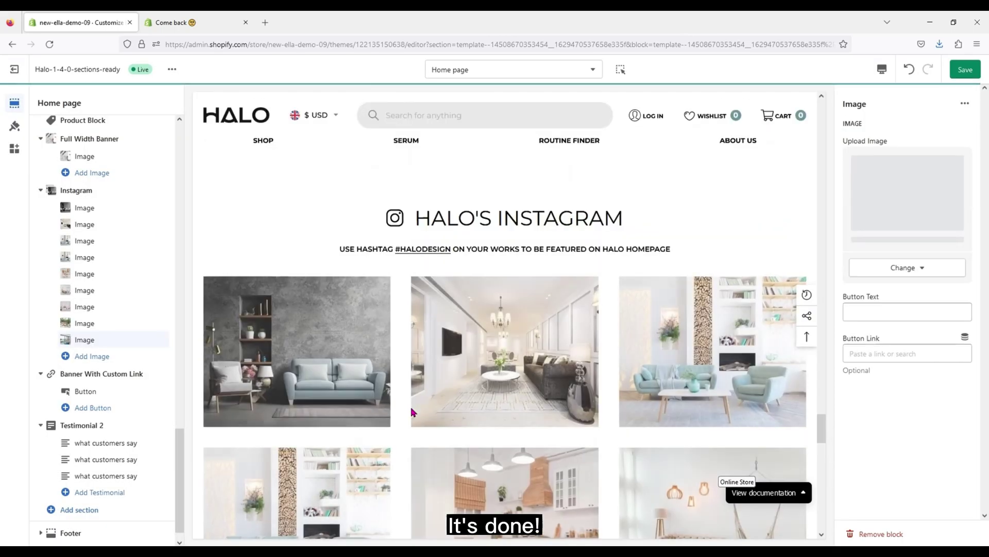
pyautogui.scroll(-9, 369, 402)
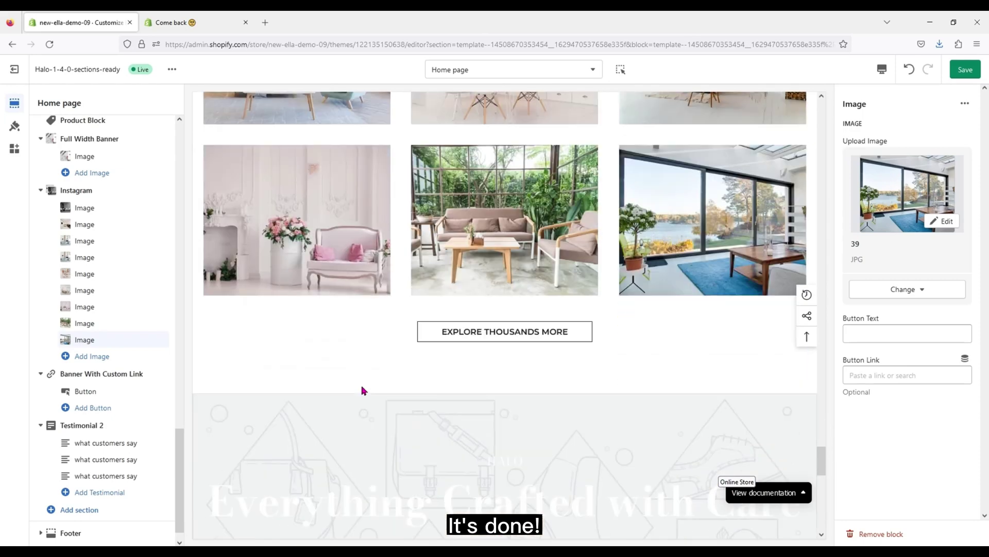
pyautogui.scroll(-9, 366, 393)
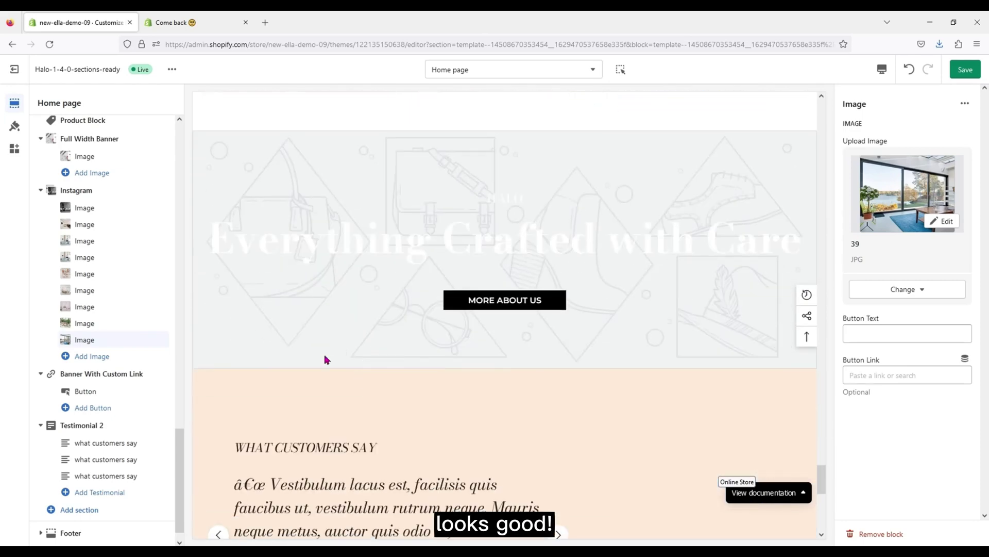
# Give the Everything Crafted with Care banner image 40, the woodworking photo
pyautogui.click(114, 377)
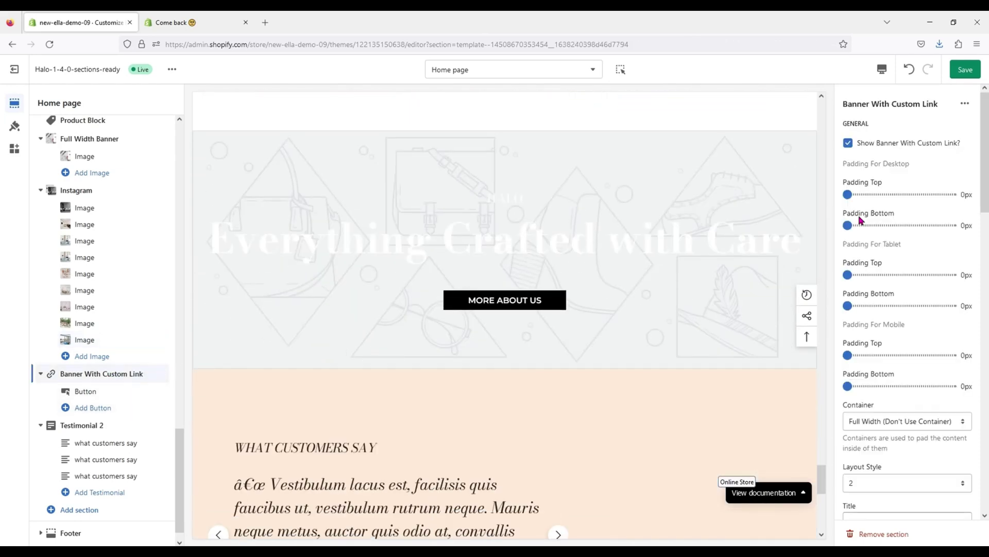
pyautogui.scroll(-3, 903, 262)
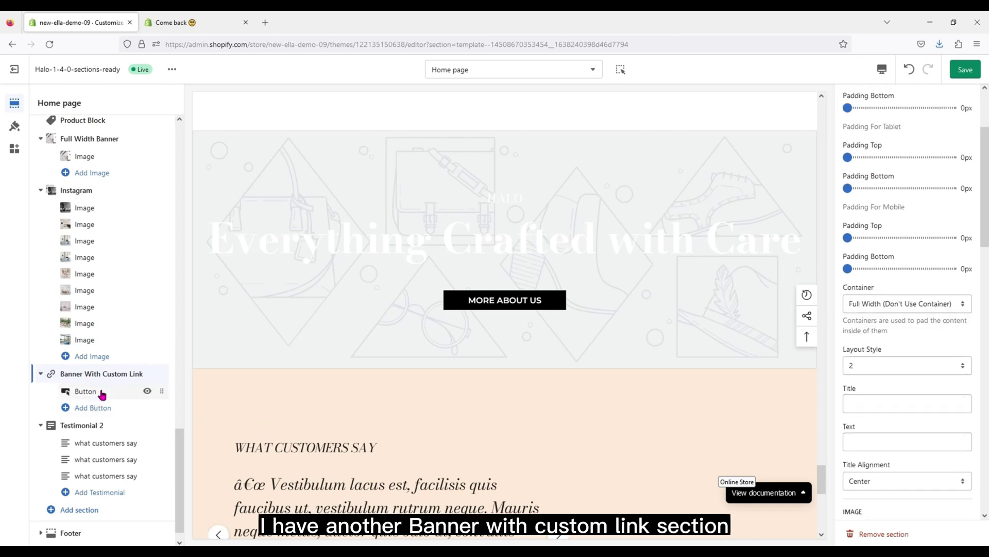
pyautogui.click(102, 392)
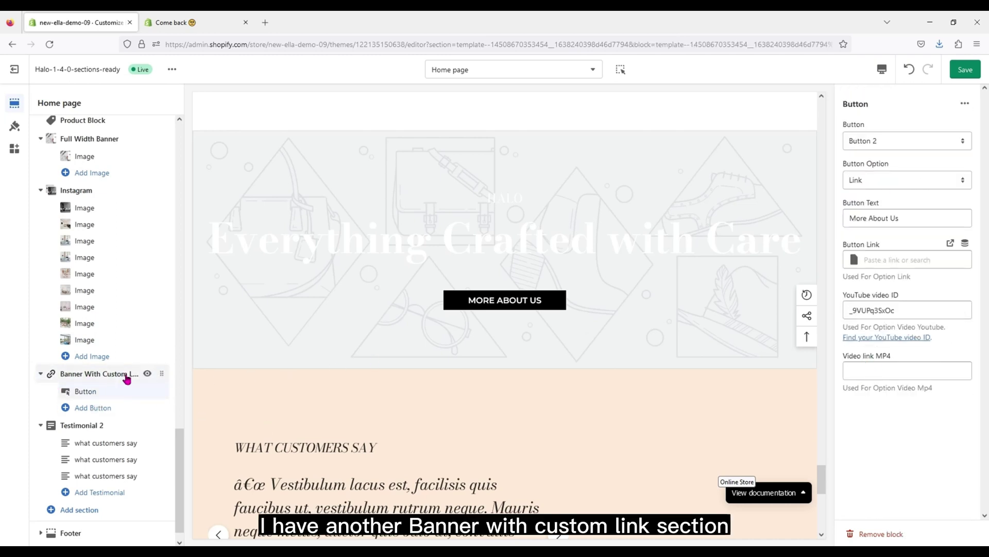
pyautogui.click(130, 379)
pyautogui.scroll(-6, 900, 324)
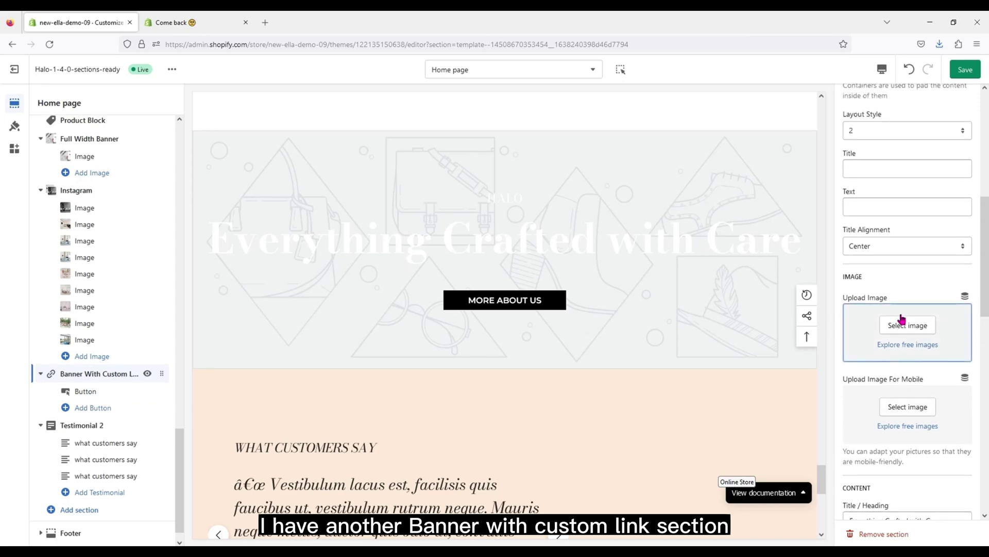
pyautogui.click(904, 324)
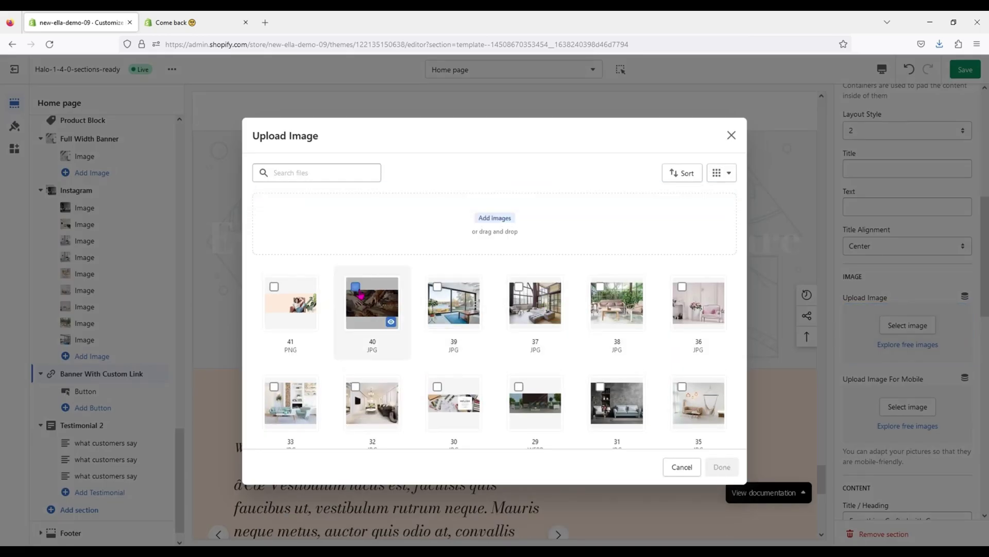
pyautogui.click(367, 298)
pyautogui.click(722, 466)
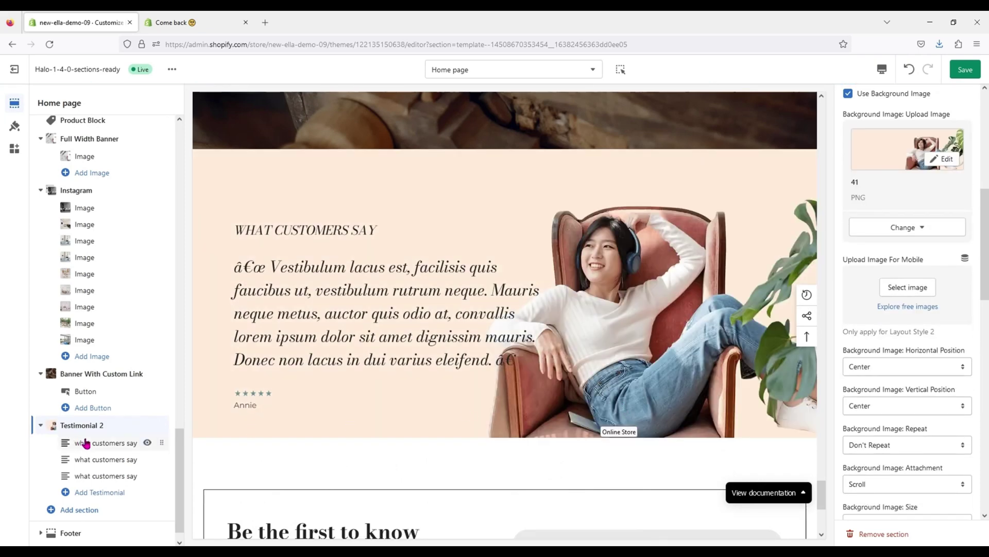
pyautogui.scroll(-1, 86, 443)
pyautogui.scroll(-5, 384, 394)
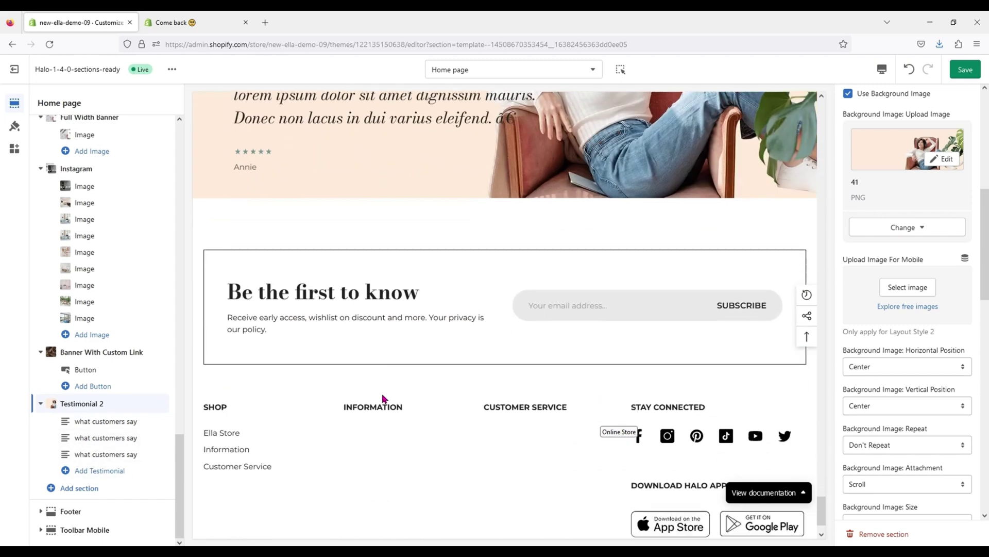
# Link the footer's Information column to the Footer menu
pyautogui.click(106, 512)
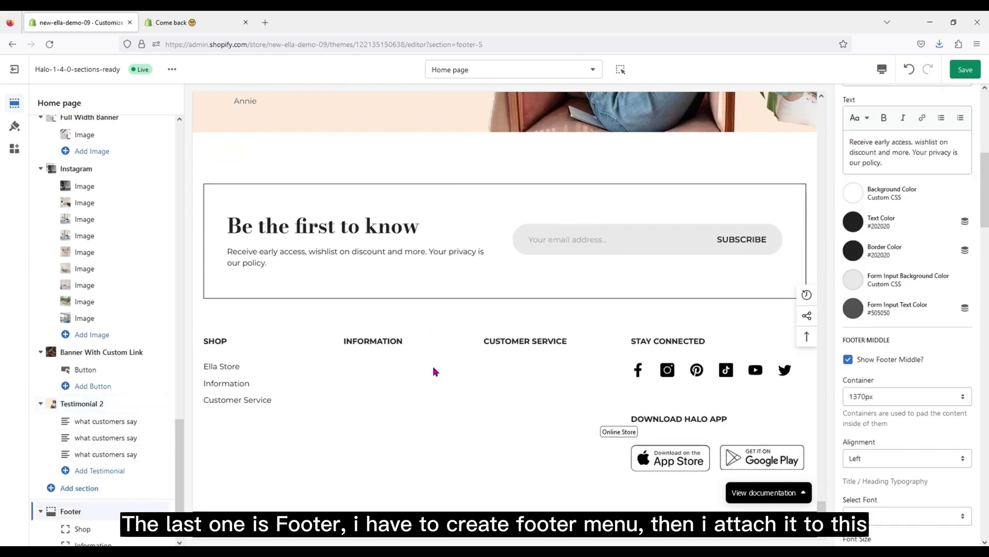
pyautogui.scroll(-4, 139, 453)
pyautogui.click(107, 446)
pyautogui.click(105, 466)
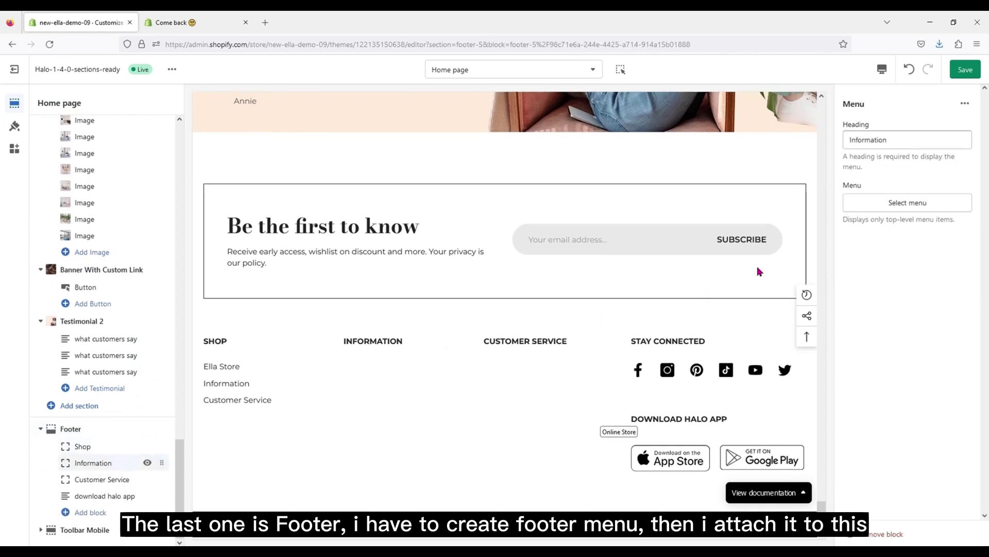
pyautogui.click(875, 206)
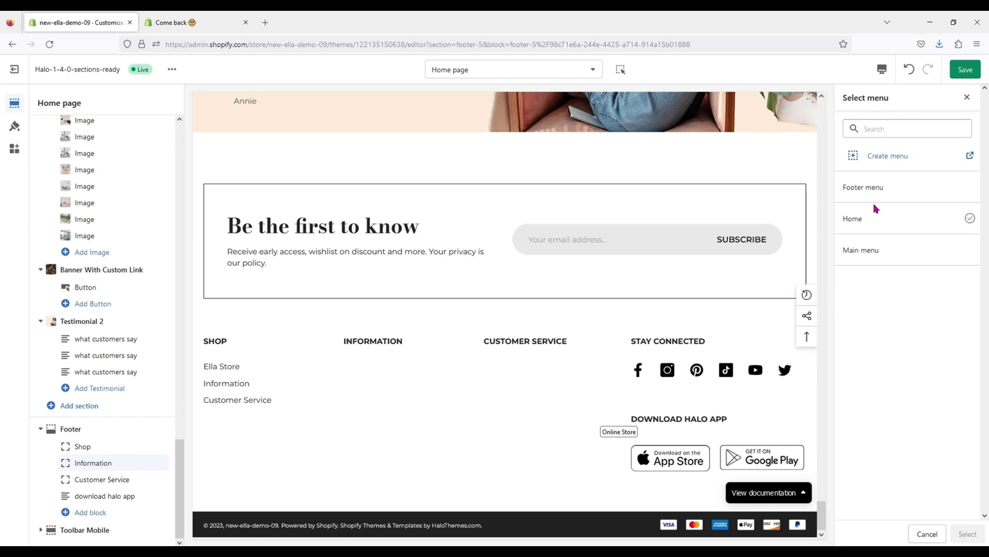
pyautogui.click(893, 255)
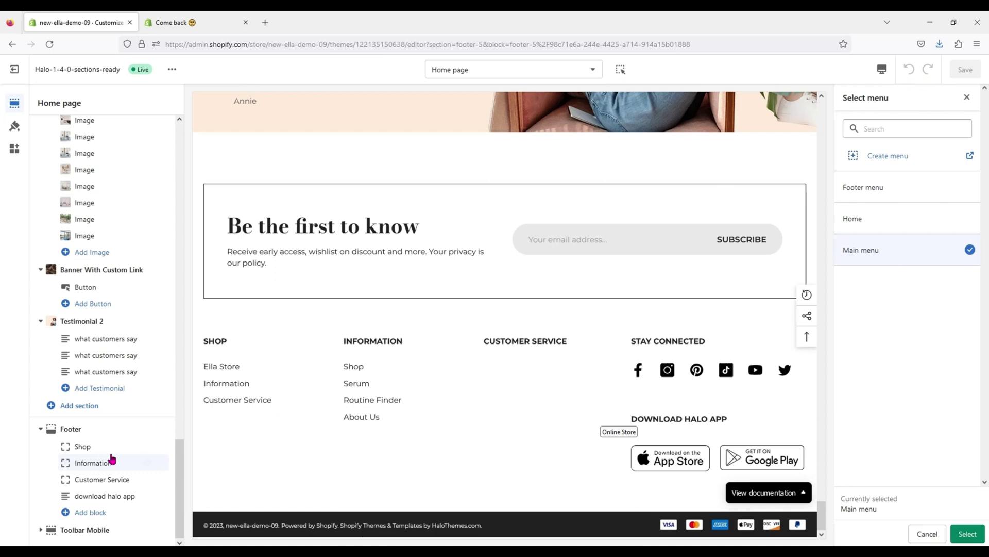
pyautogui.click(904, 190)
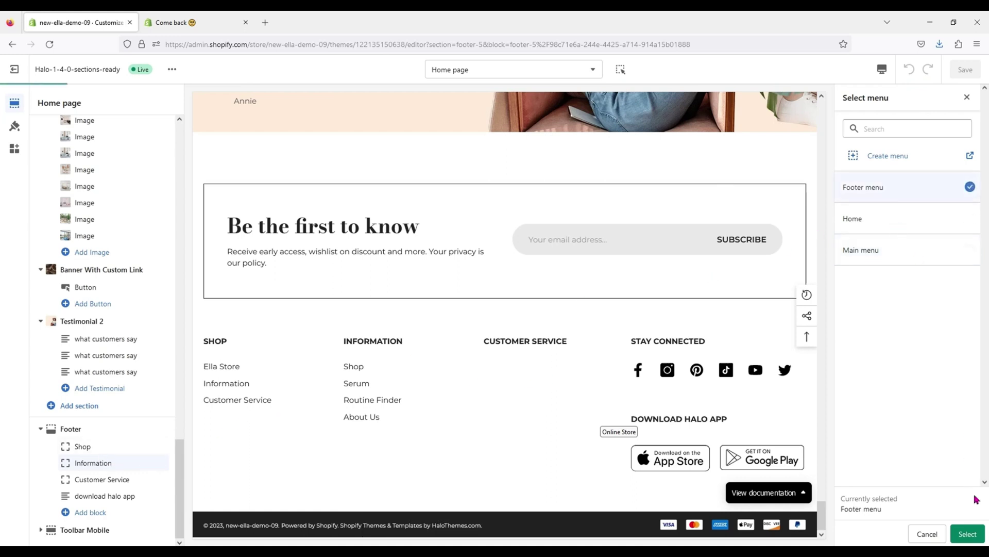
pyautogui.click(961, 531)
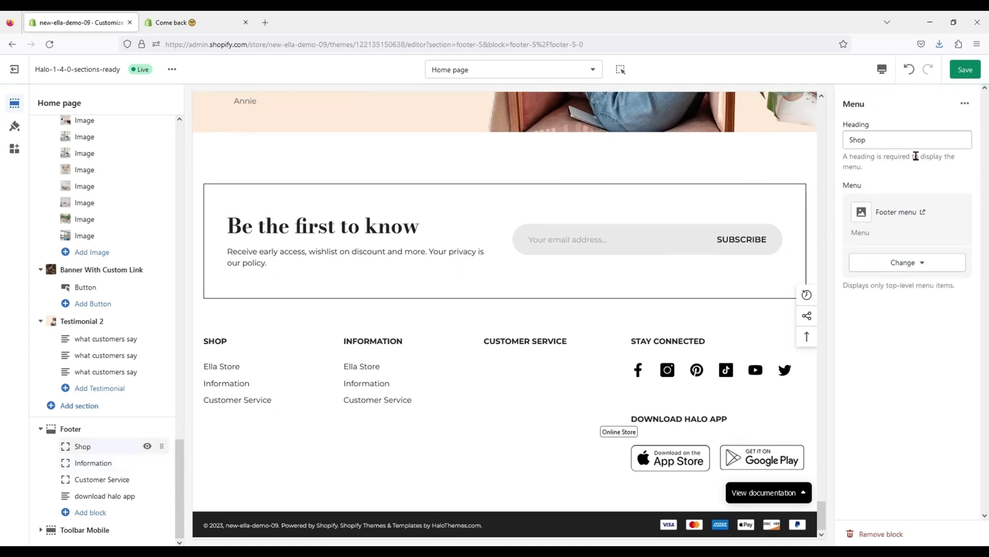
# Link the footer's Shop column to the Main menu and save the theme
pyautogui.click(912, 290)
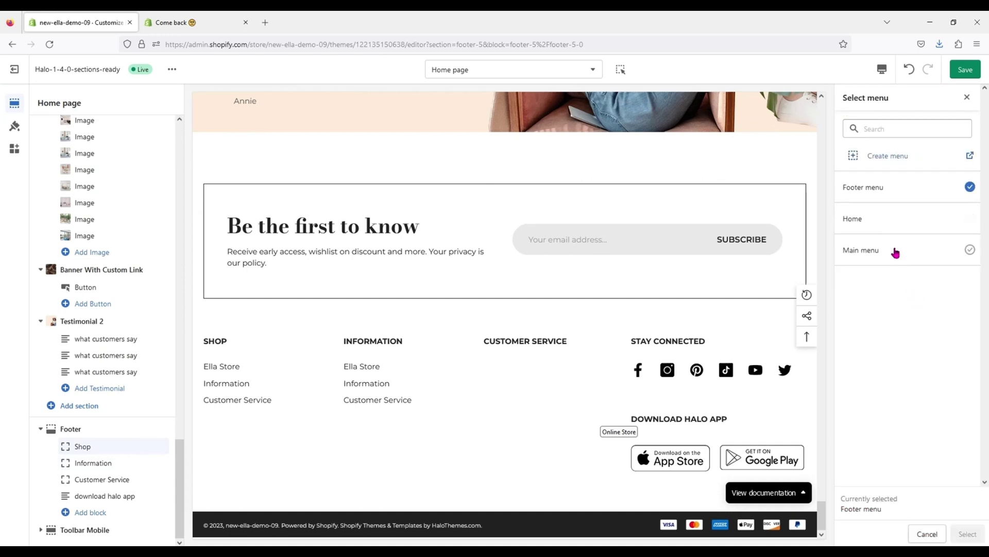
pyautogui.click(967, 532)
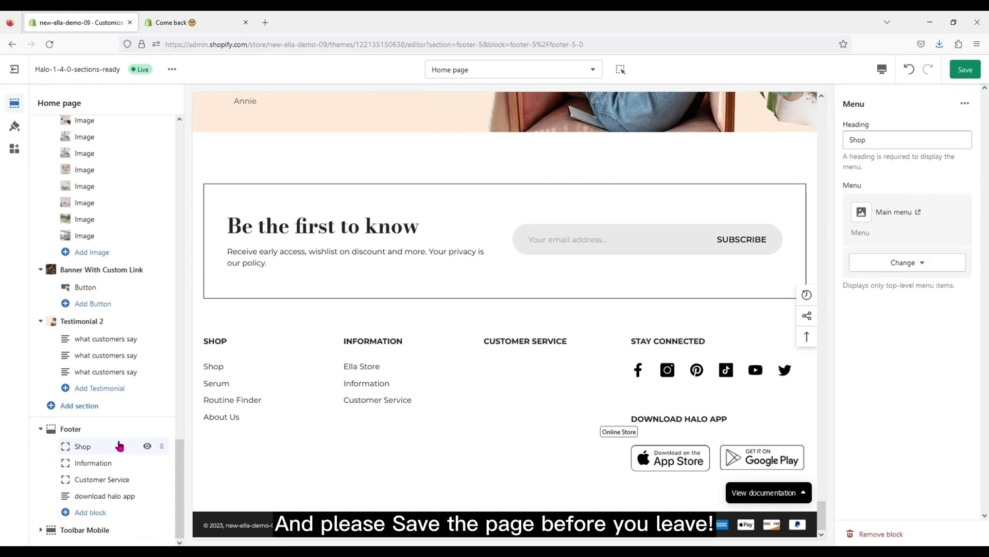
pyautogui.click(965, 70)
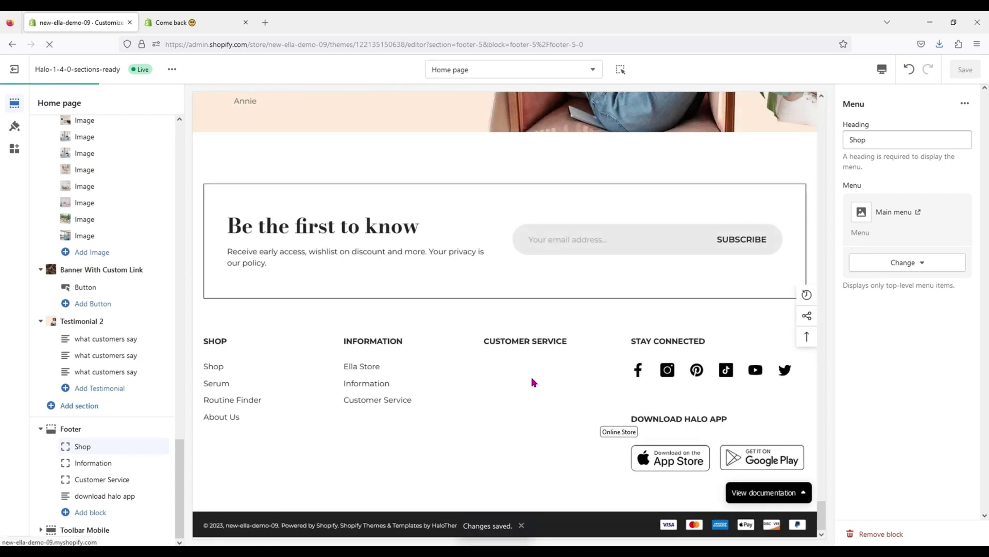
# View the live new-ella-demo-09 storefront in a new tab from the theme's actions menu
pyautogui.scroll(10, 534, 382)
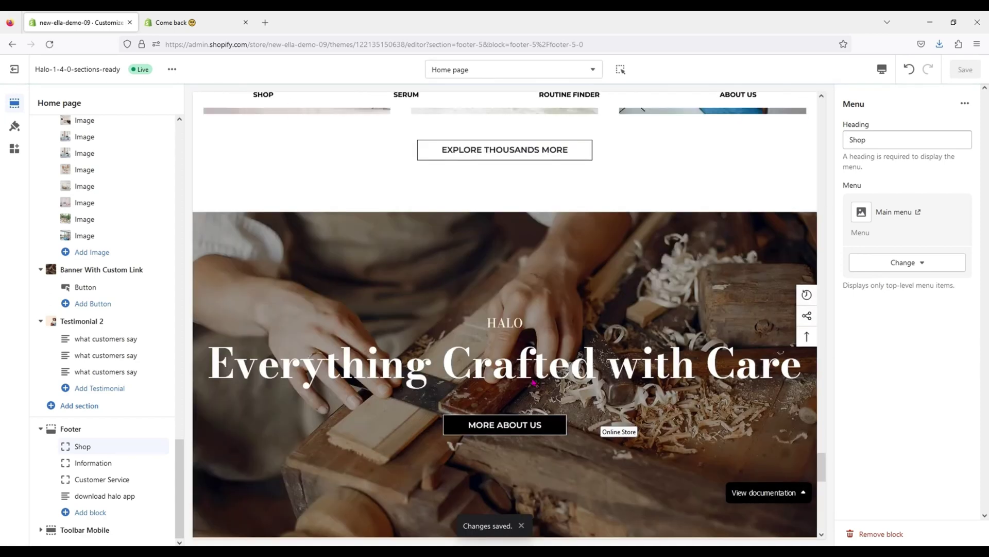
pyautogui.click(172, 72)
pyautogui.click(112, 180)
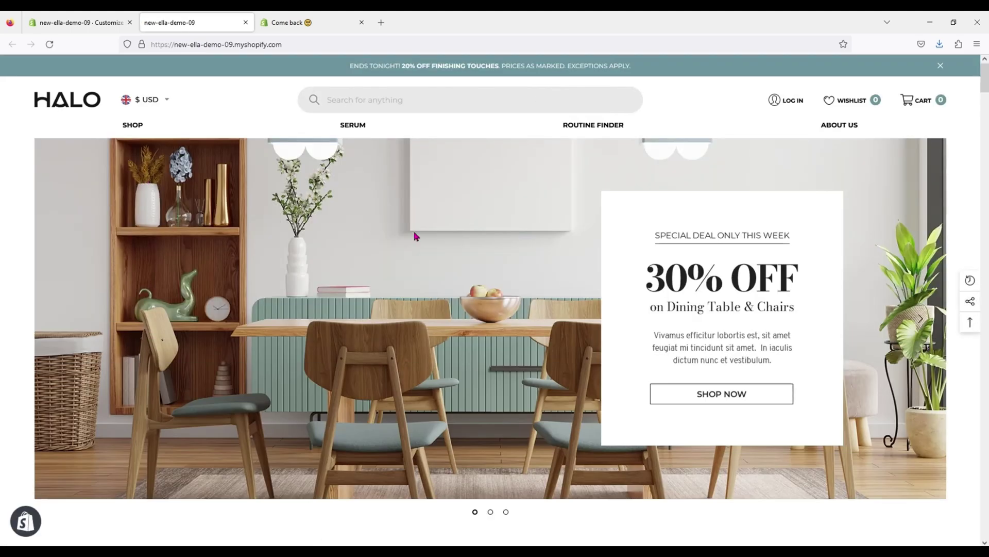
# Scroll the live homepage from the hero slider down to the Brands We Love grid
pyautogui.scroll(-2, 499, 295)
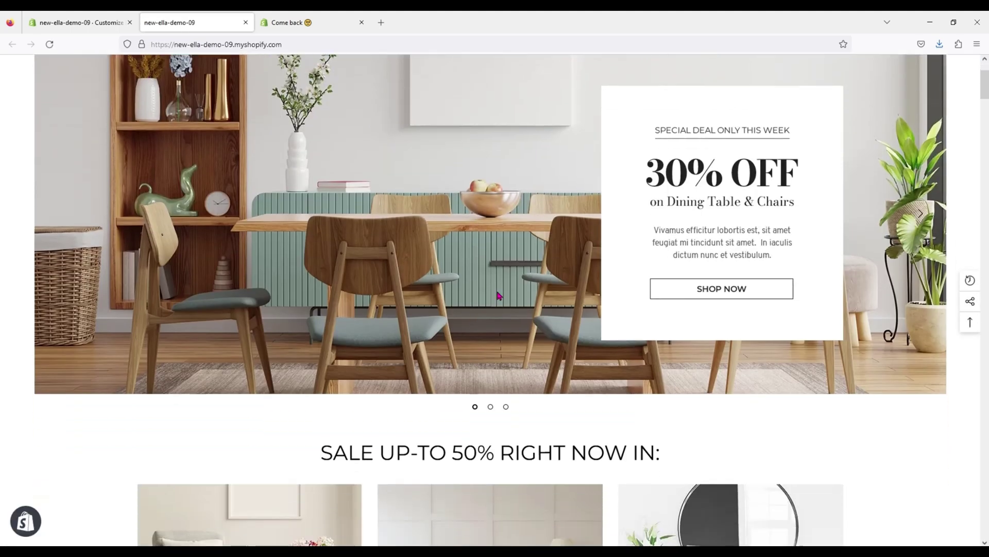
pyautogui.scroll(2, 340, 291)
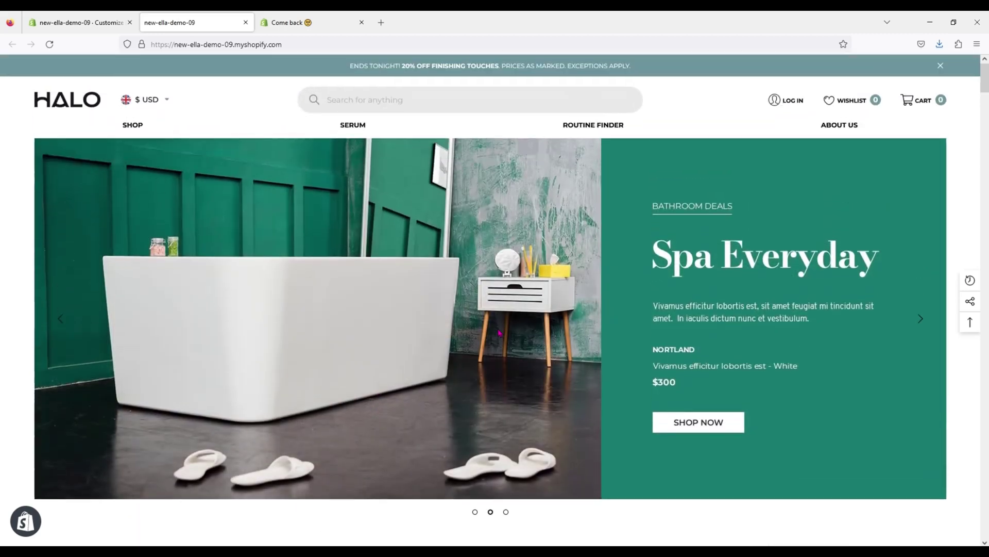
pyautogui.scroll(-10, 454, 390)
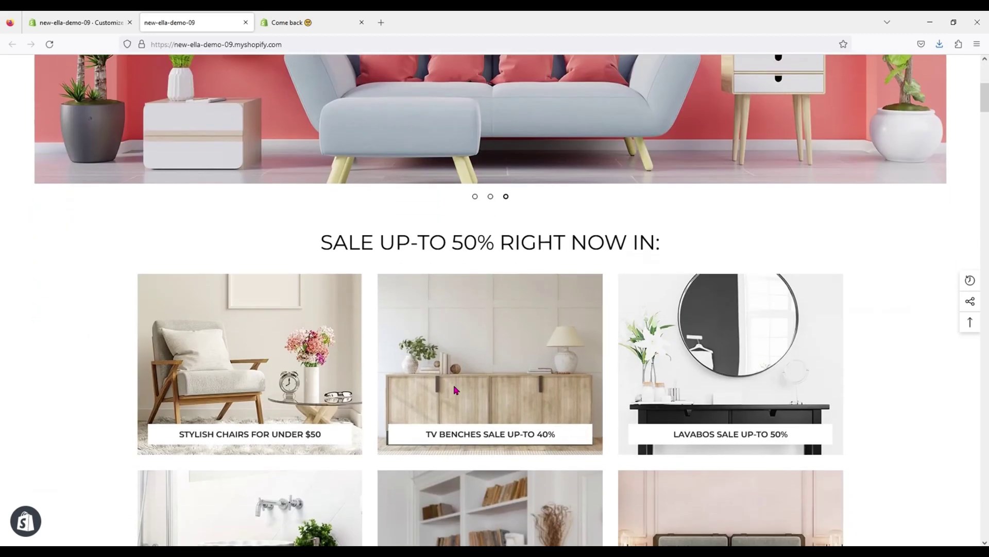
pyautogui.scroll(-5, 455, 390)
pyautogui.scroll(-5, 456, 390)
pyautogui.scroll(-5, 456, 390)
pyautogui.scroll(-18, 455, 390)
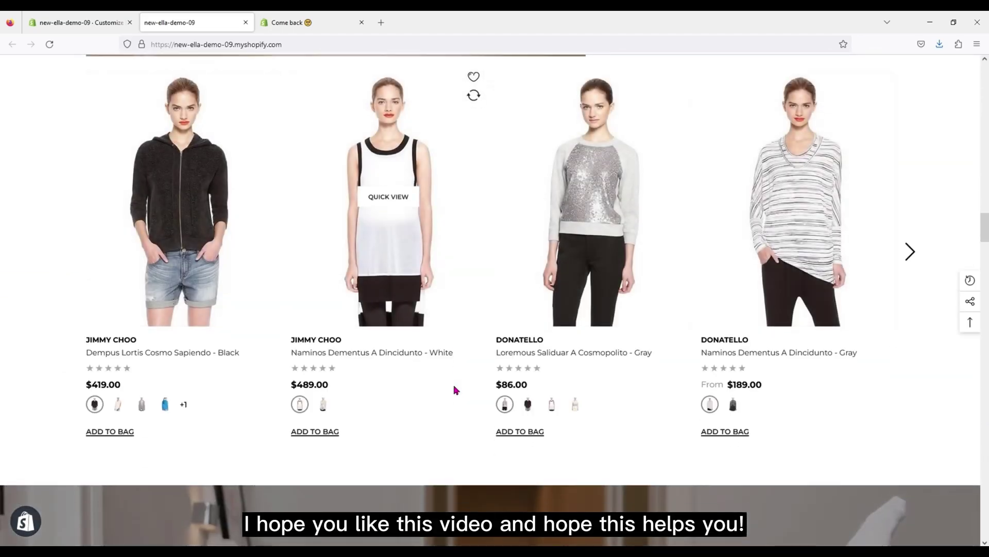
pyautogui.scroll(-14, 456, 390)
pyautogui.scroll(-20, 456, 390)
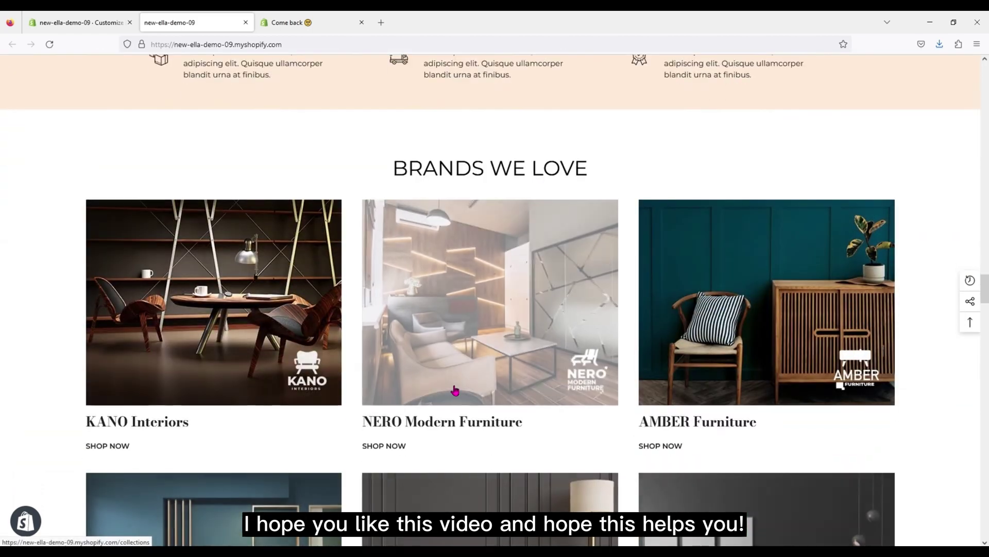